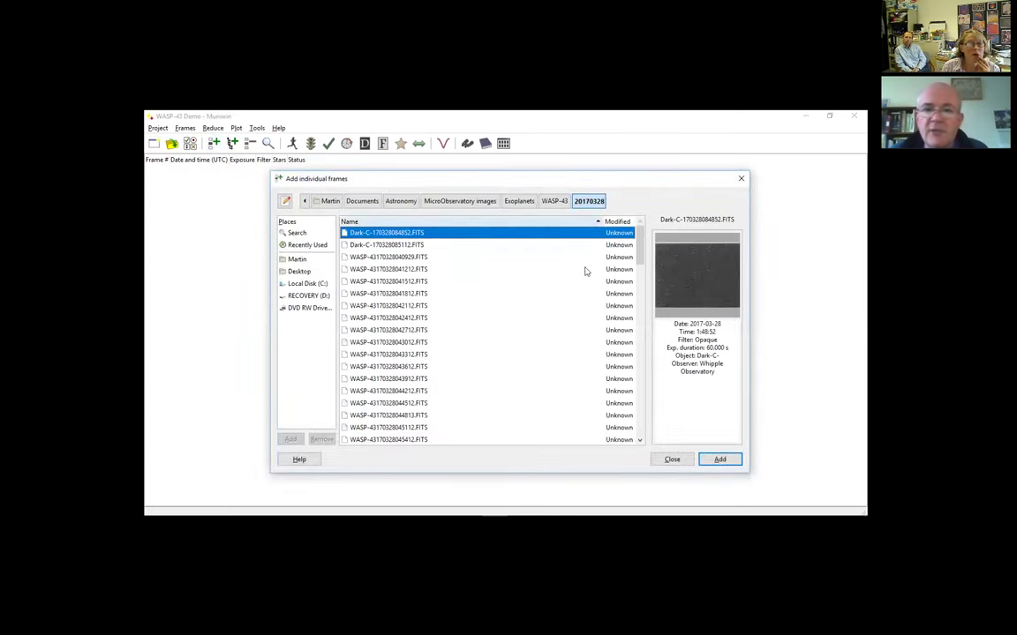
Add the frames WASP-43170328040929.FITS through WASP-43170328084512.FITS from the 20170328 folder to the project, leaving out the two dark frames.
click(389, 256)
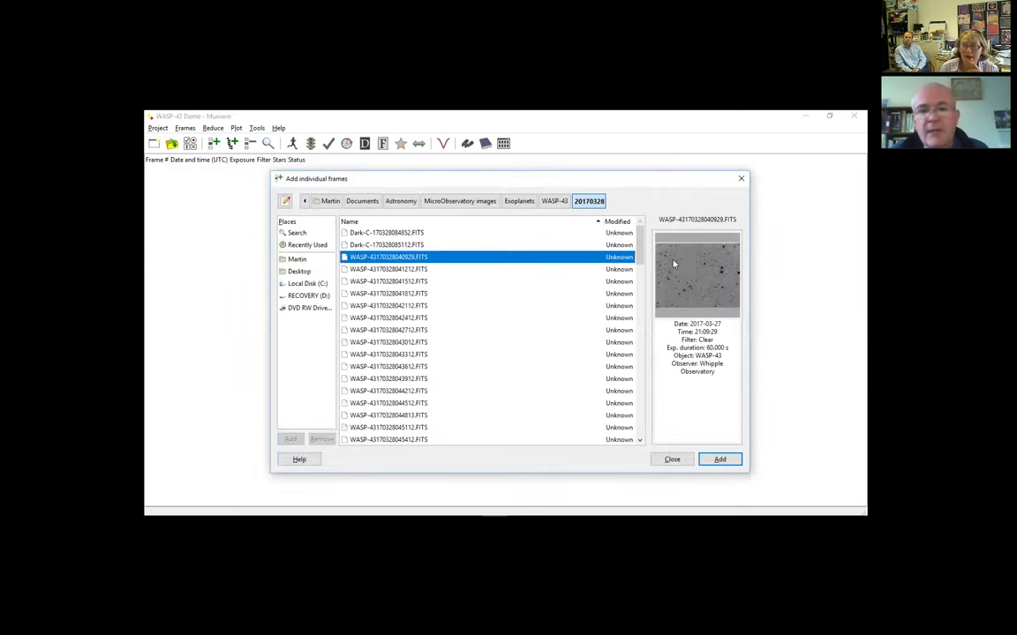
drag(640, 256, 640, 423)
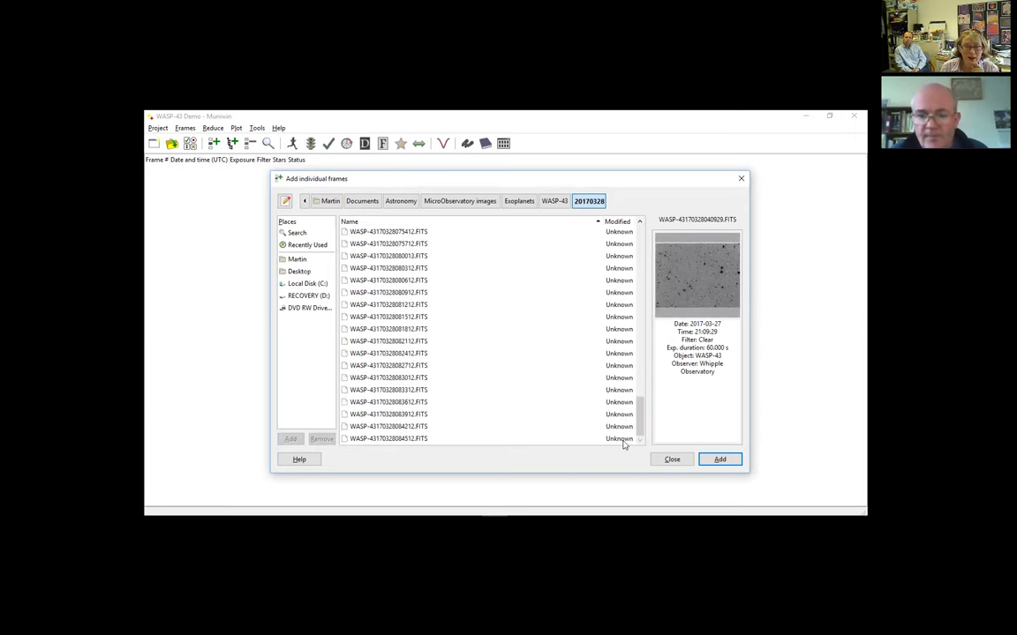
shift+click(398, 441)
click(721, 460)
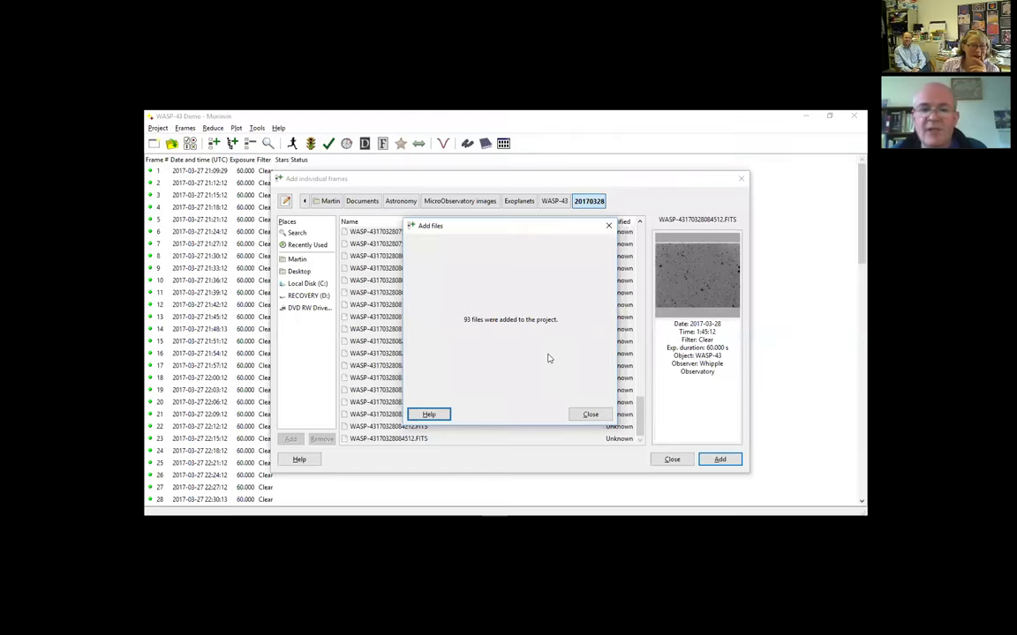
click(590, 414)
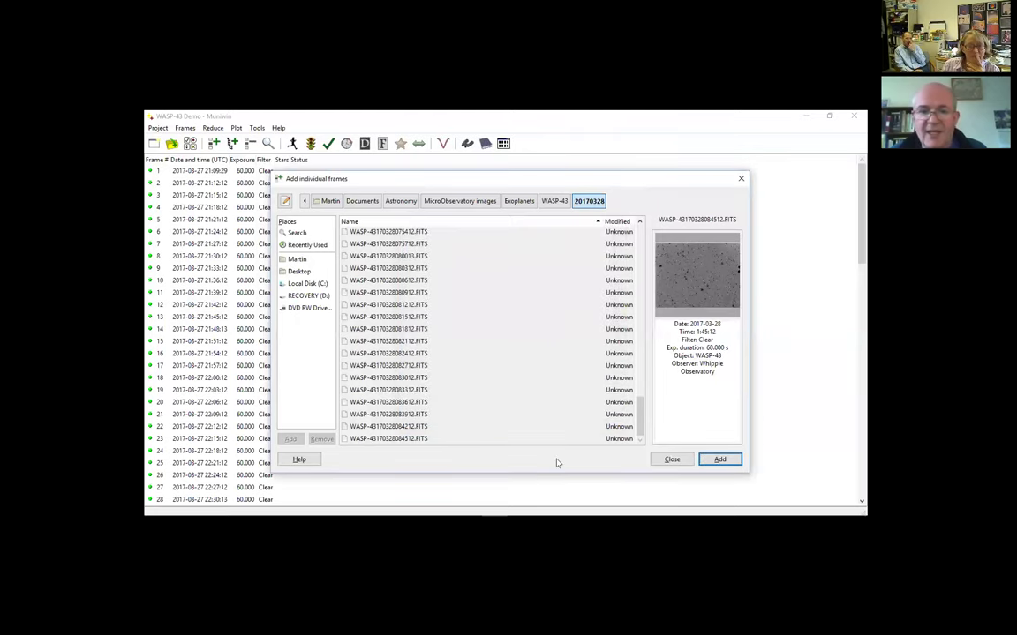
click(671, 458)
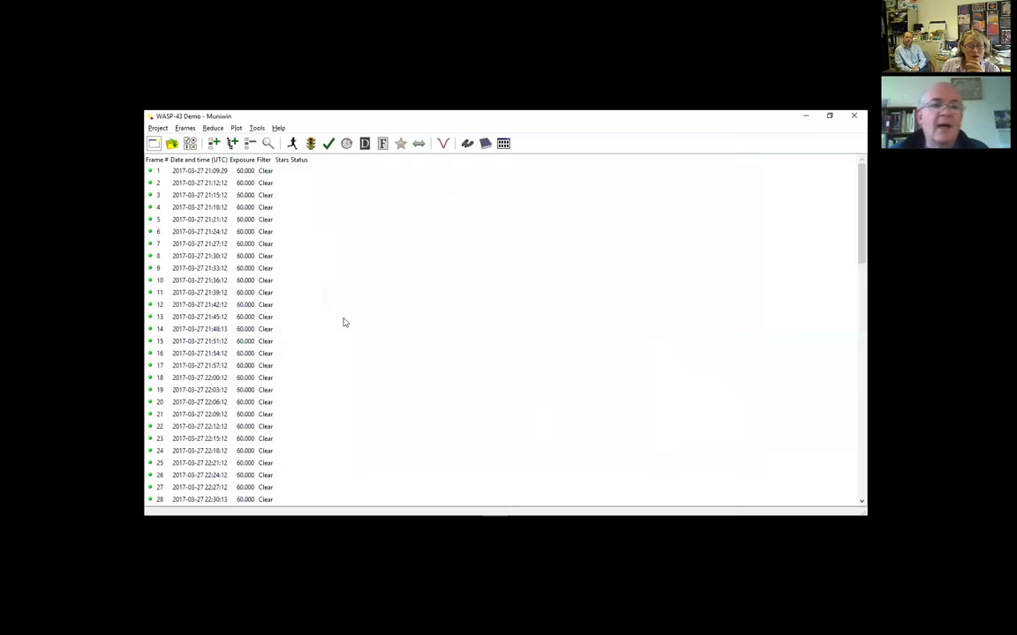
Fetch and convert all files in the current project with the Grayscale (R+G1+G2+B) conversion setting.
click(329, 145)
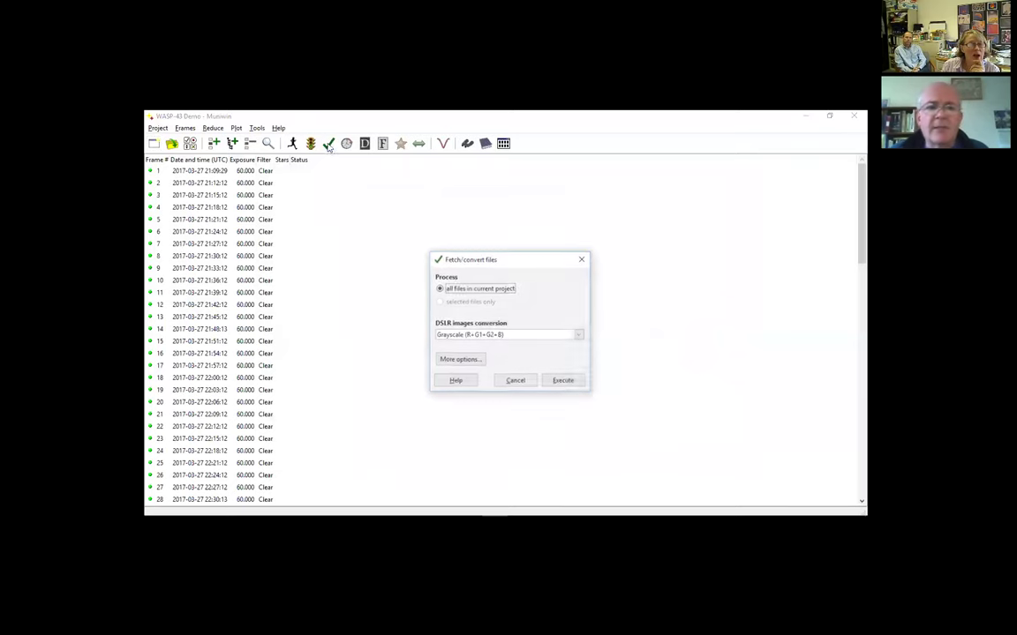
click(564, 382)
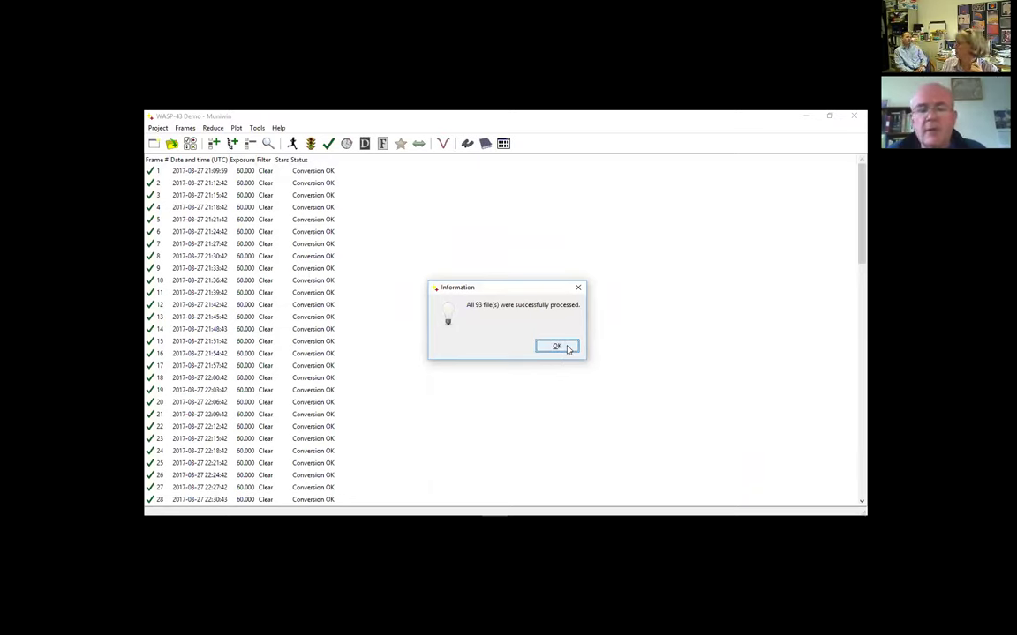
click(568, 349)
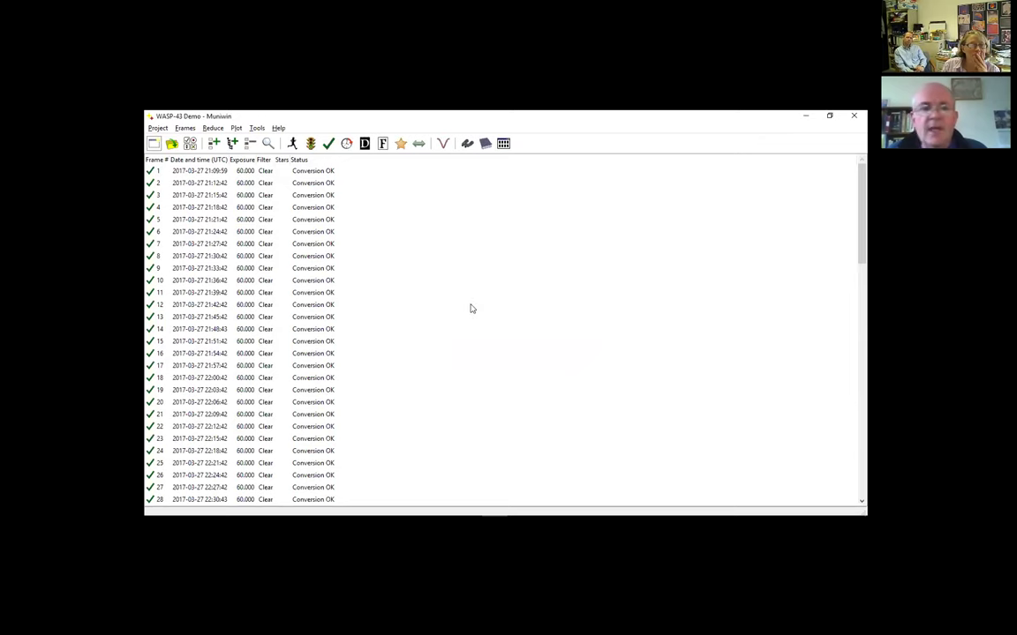
Apply a time correction to all project files, shifting the observation time by 7 hours to the future.
click(346, 143)
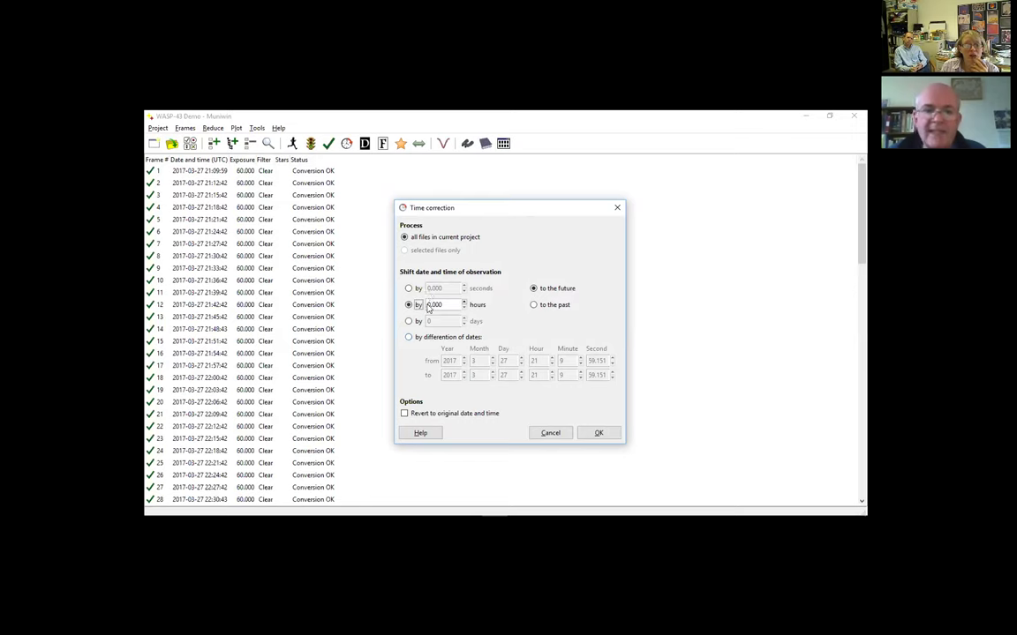
text(1)
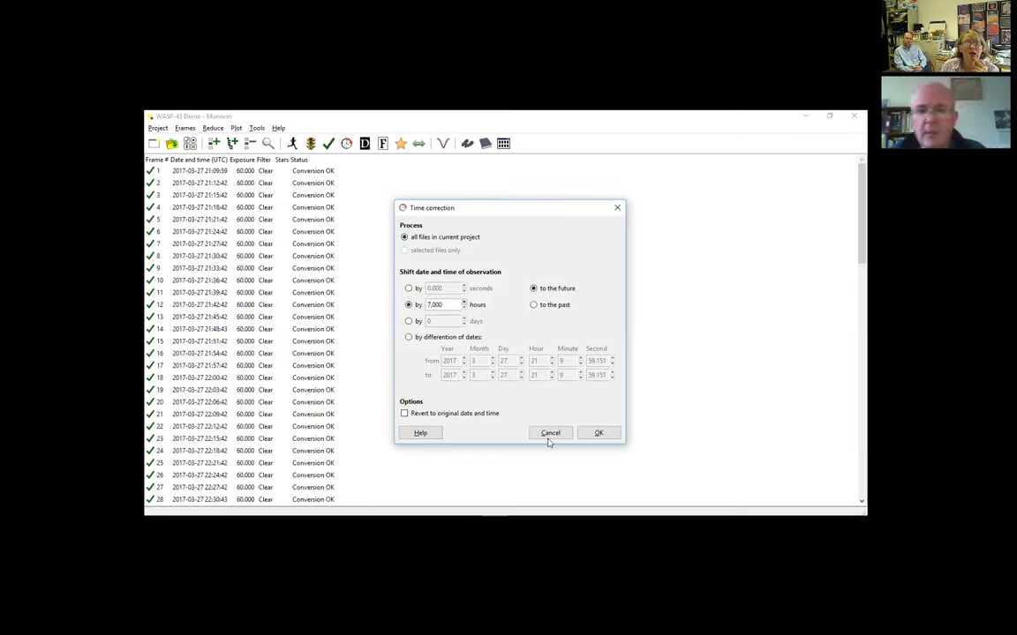
click(598, 433)
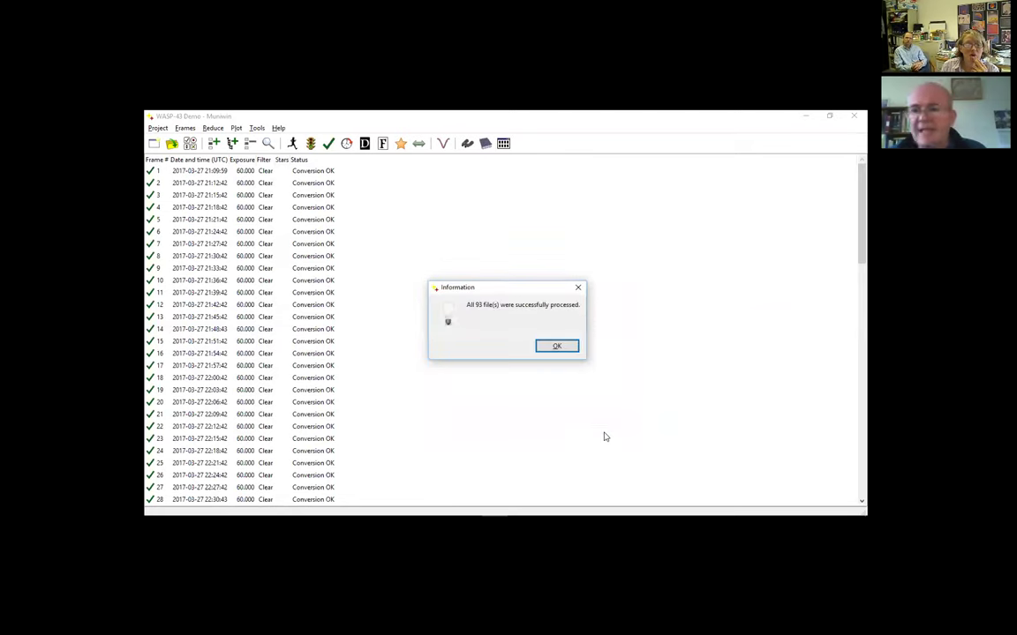
click(551, 346)
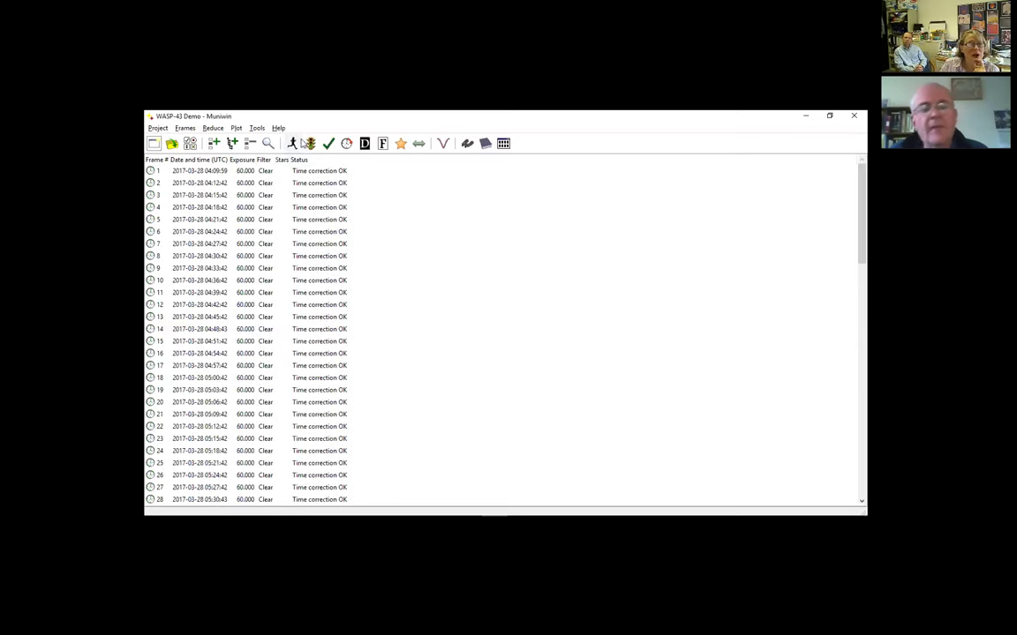
Apply dark correction to all project files using masterdark.fts from the Master Dark field folder.
click(365, 144)
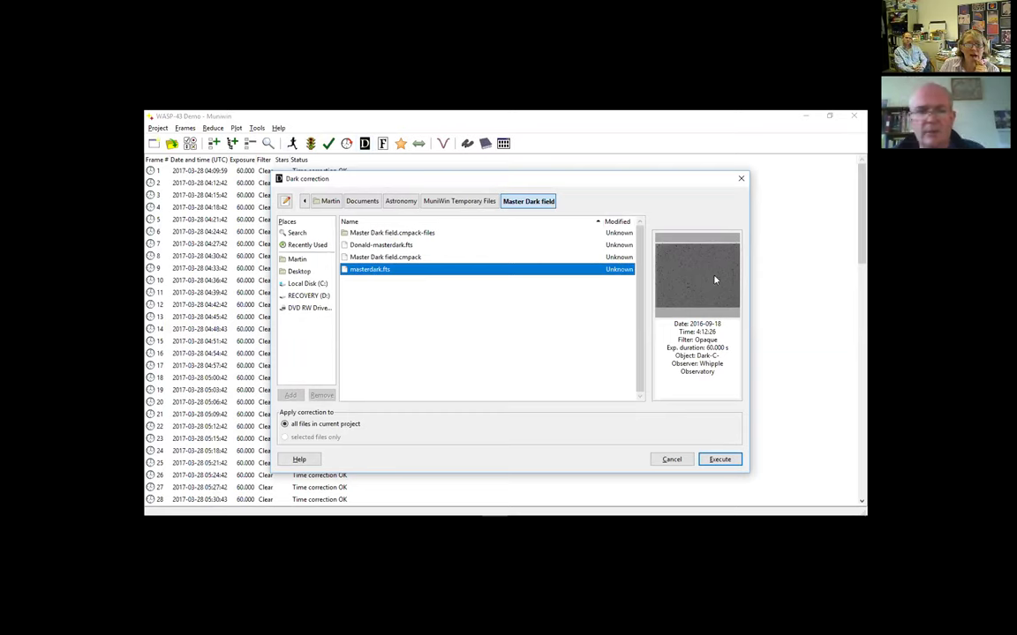
click(720, 460)
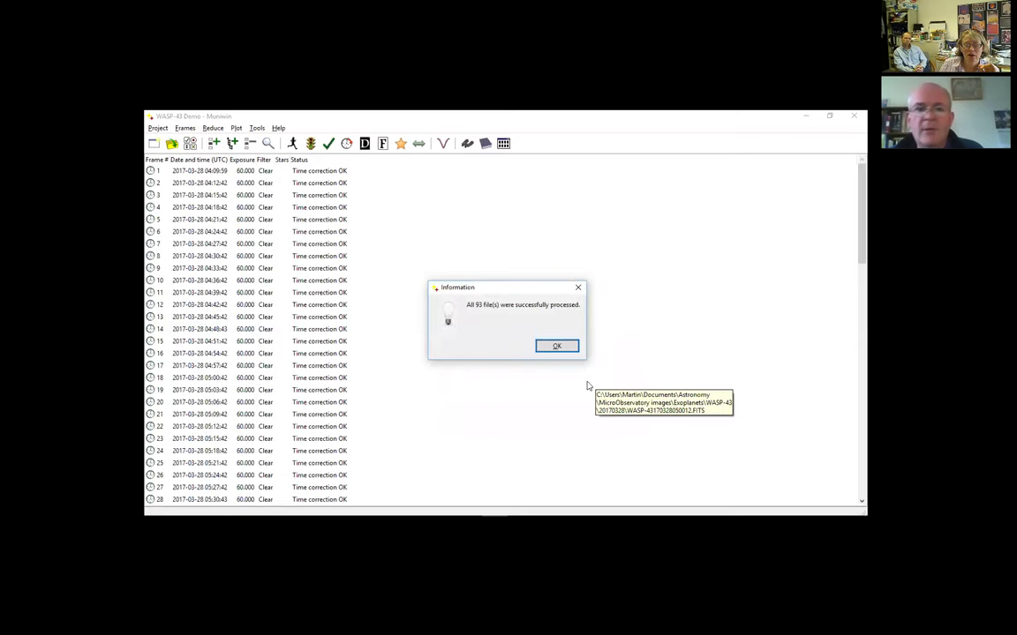
click(542, 348)
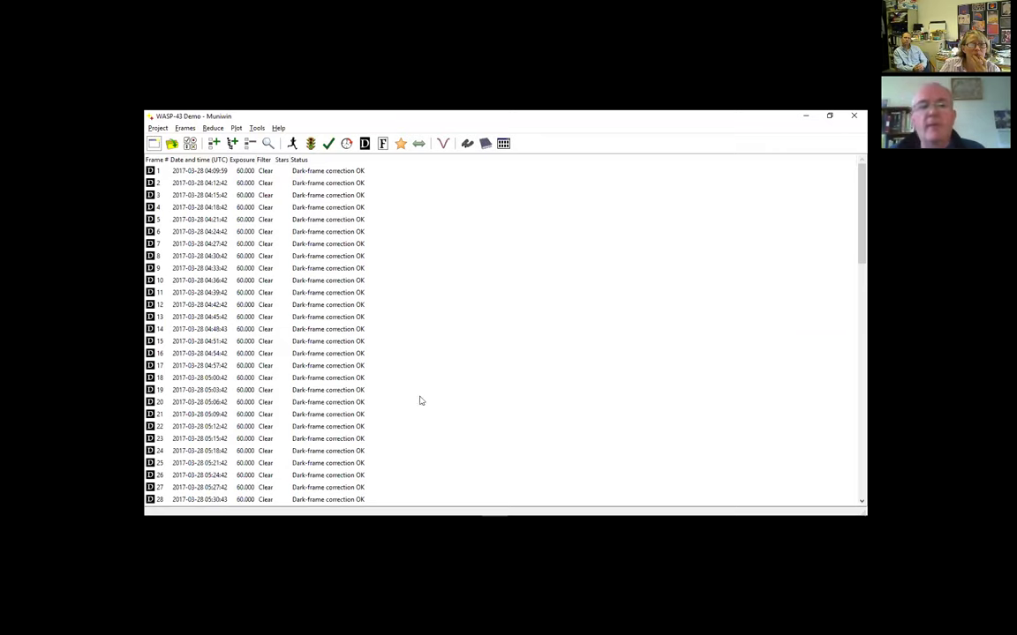
Apply flat correction to all project files using the flat frame Cecilia-masterflat-exWASP52.fts.
click(383, 144)
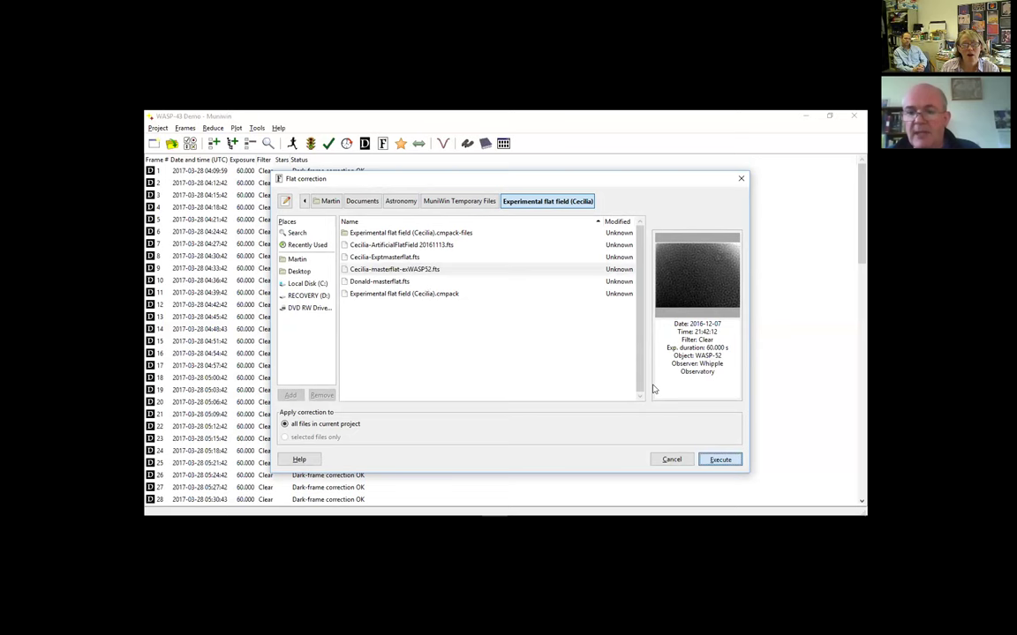
click(719, 459)
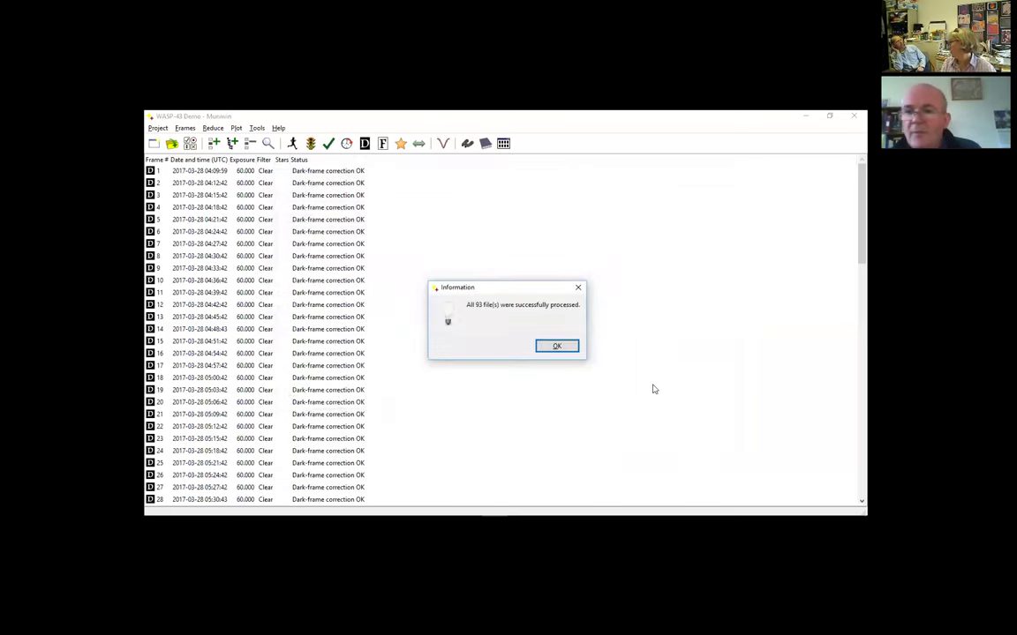
click(555, 347)
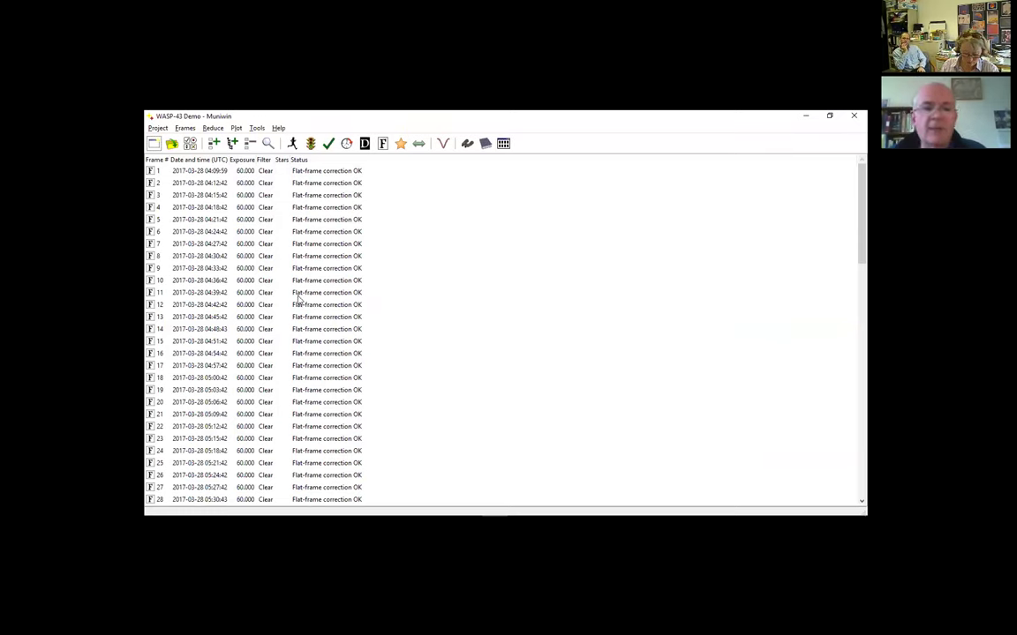
Review the star detection options without changing them and run photometry on all files in the project.
click(401, 143)
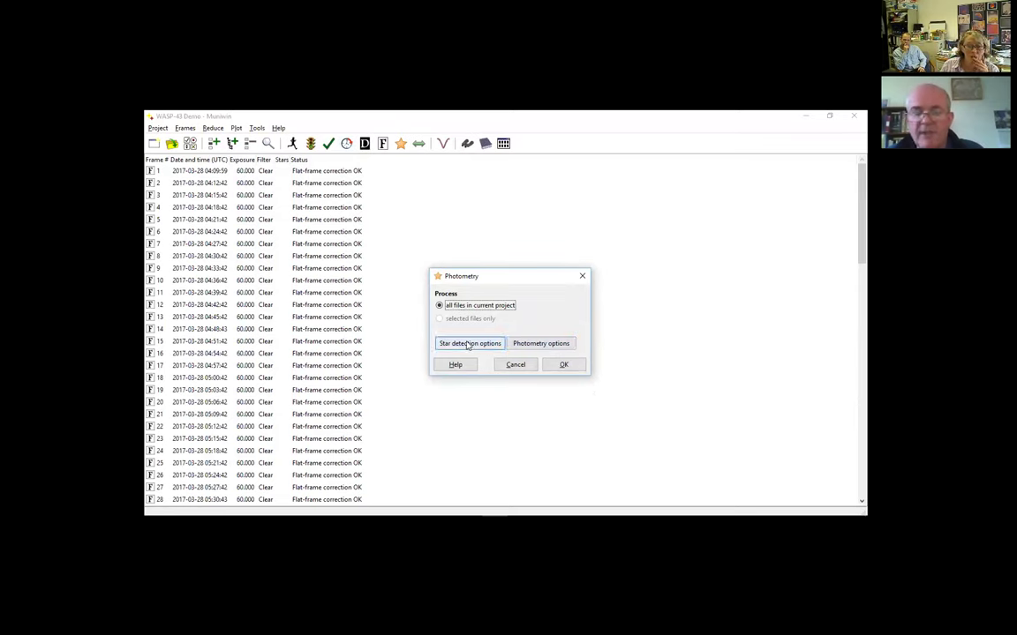
click(471, 344)
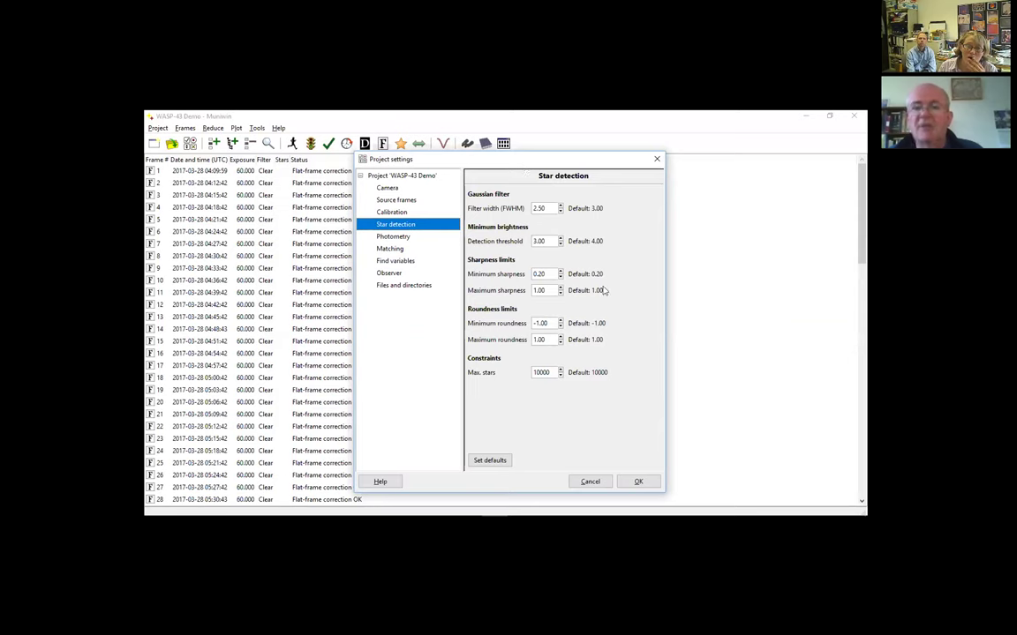
click(589, 482)
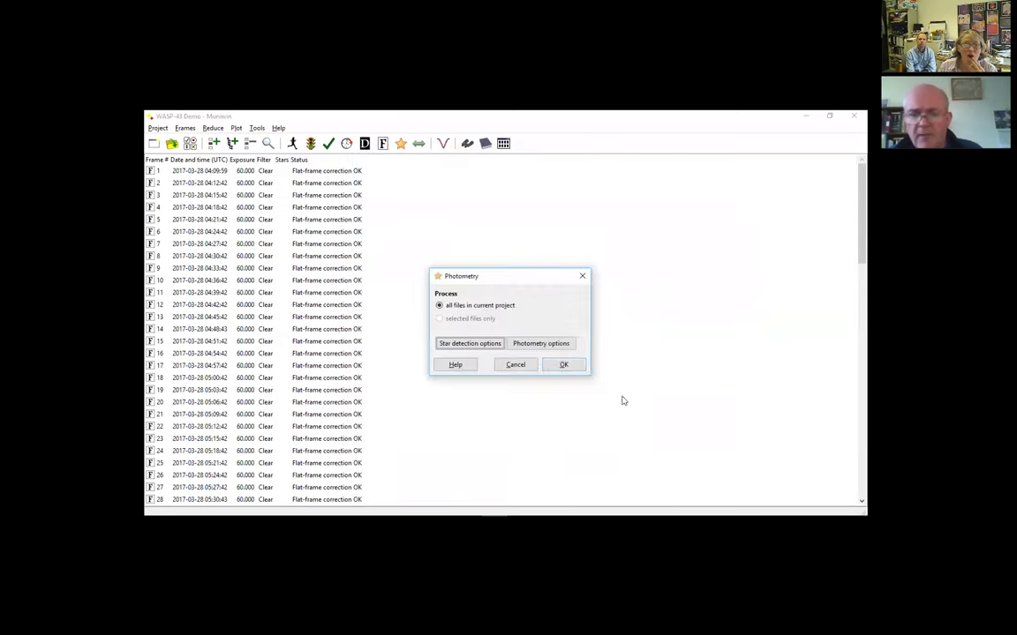
click(564, 366)
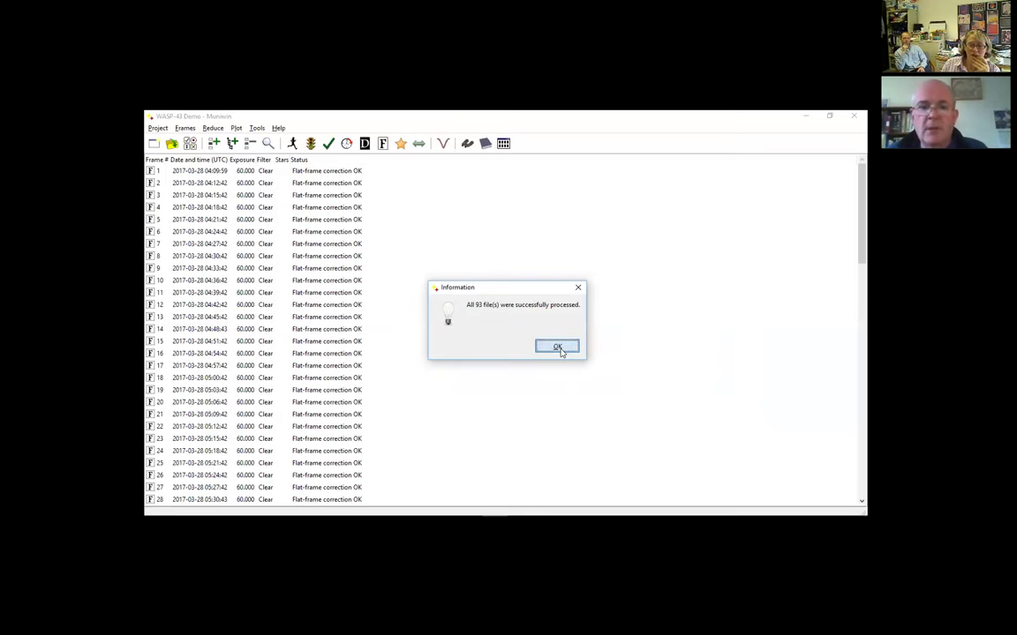
click(557, 346)
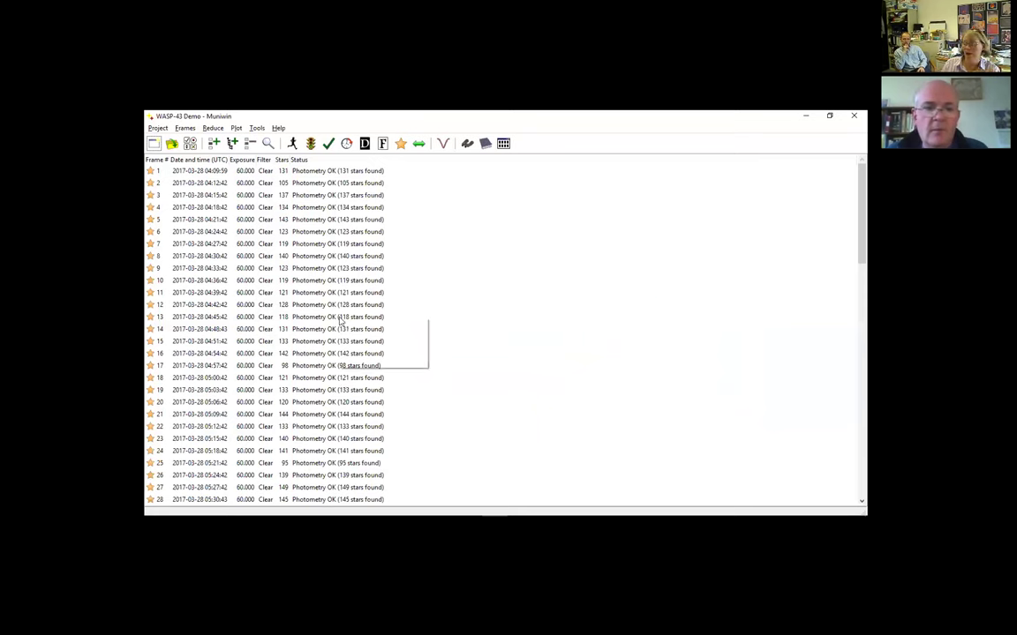
Preview frame 13 as image only, chart only, and image and chart combined to compare the detected stars, and close the preview.
right_click(340, 320)
click(373, 327)
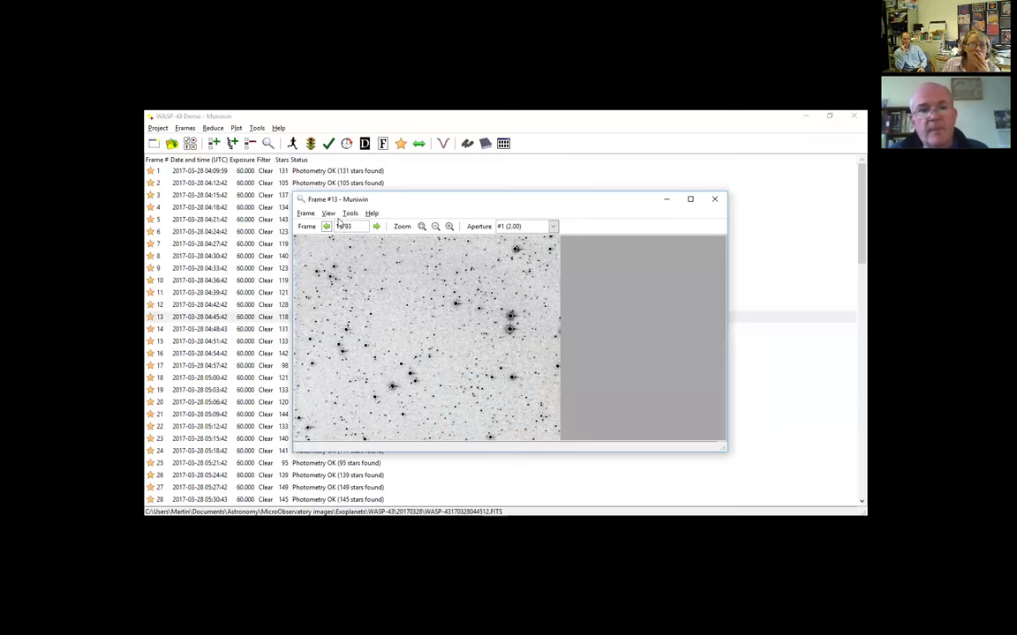
click(328, 213)
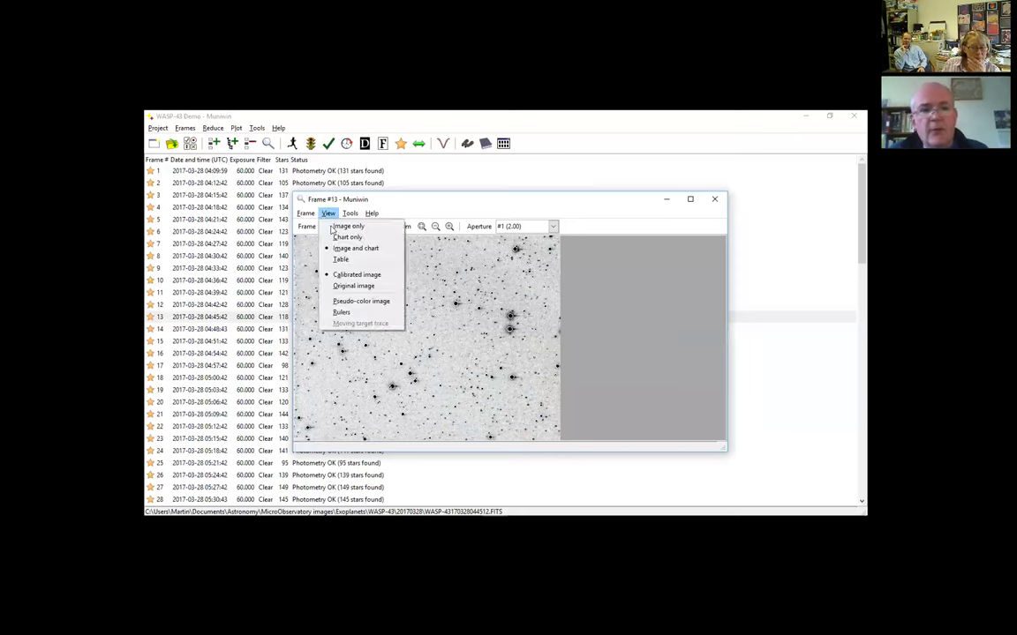
click(348, 226)
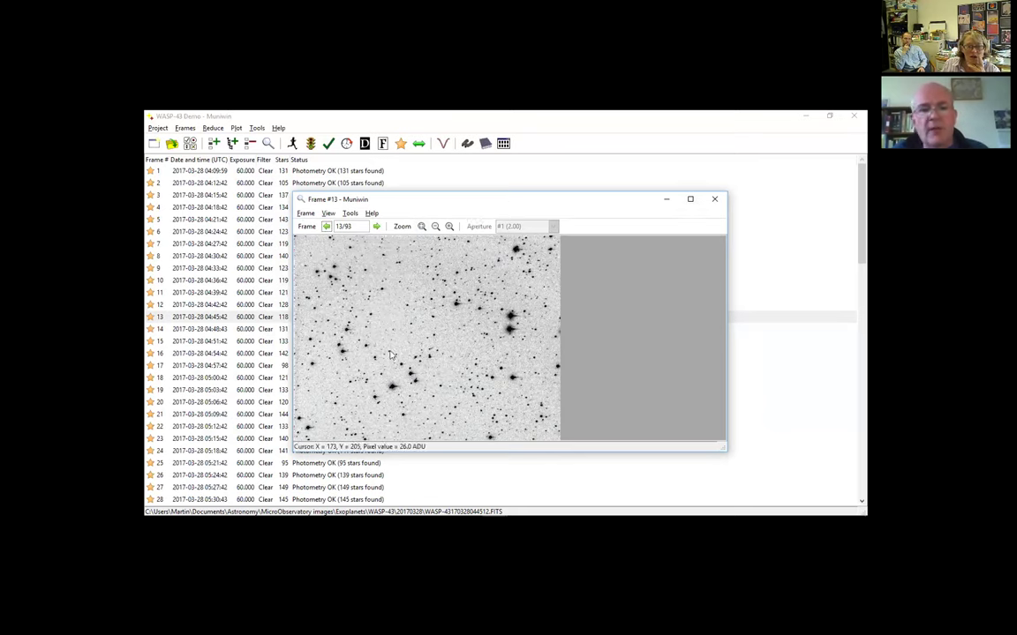
click(327, 212)
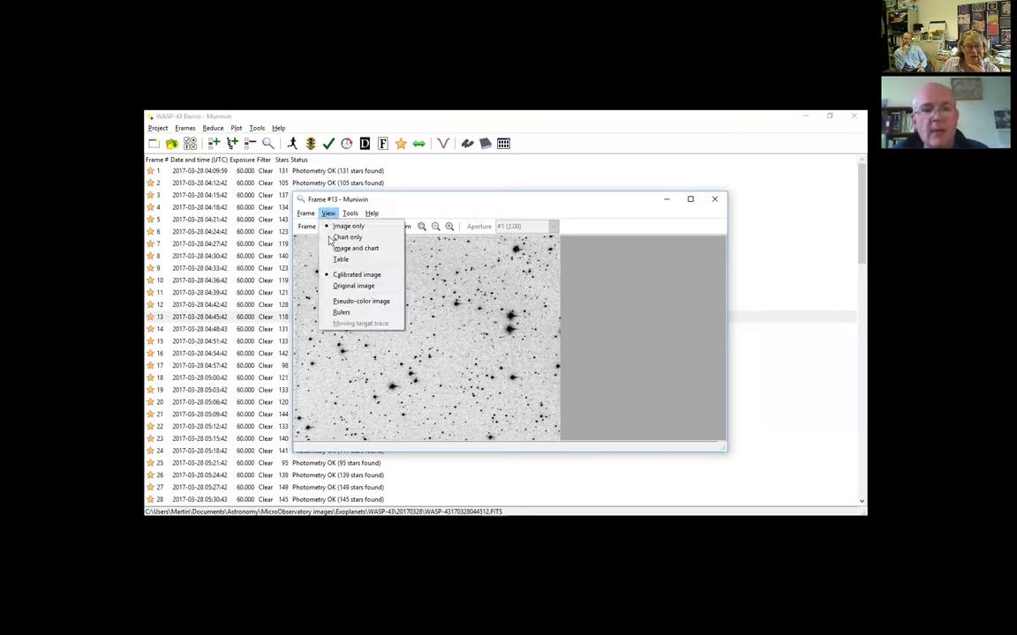
click(348, 237)
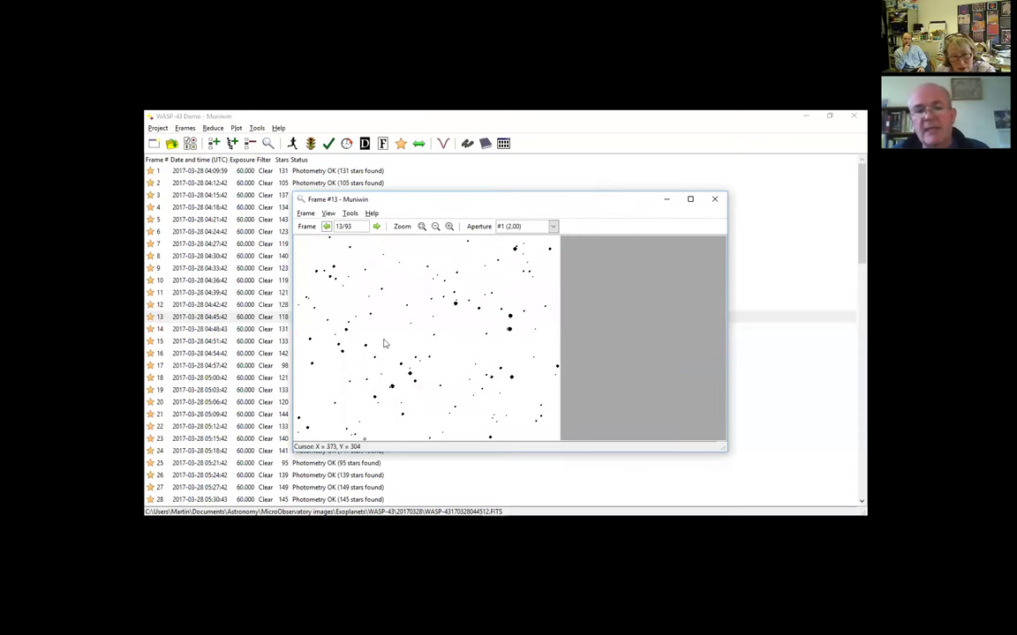
click(329, 213)
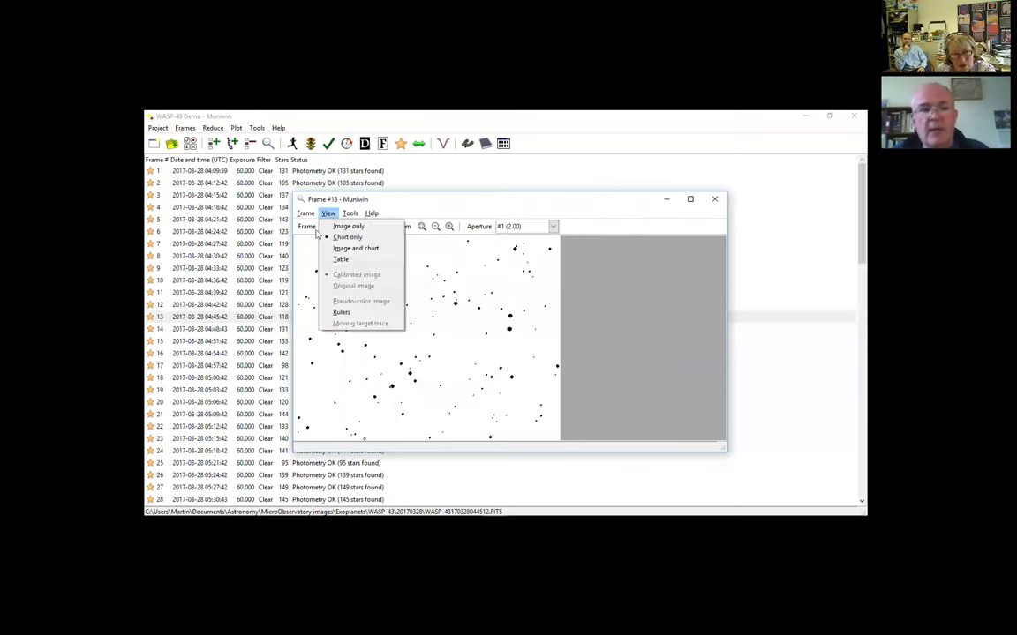
click(349, 247)
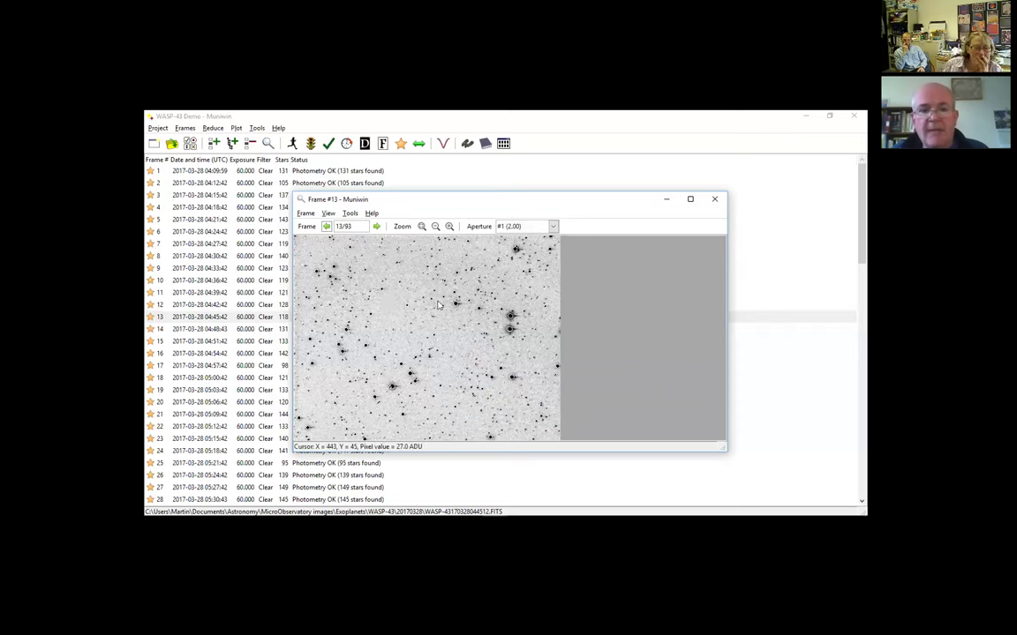
click(717, 200)
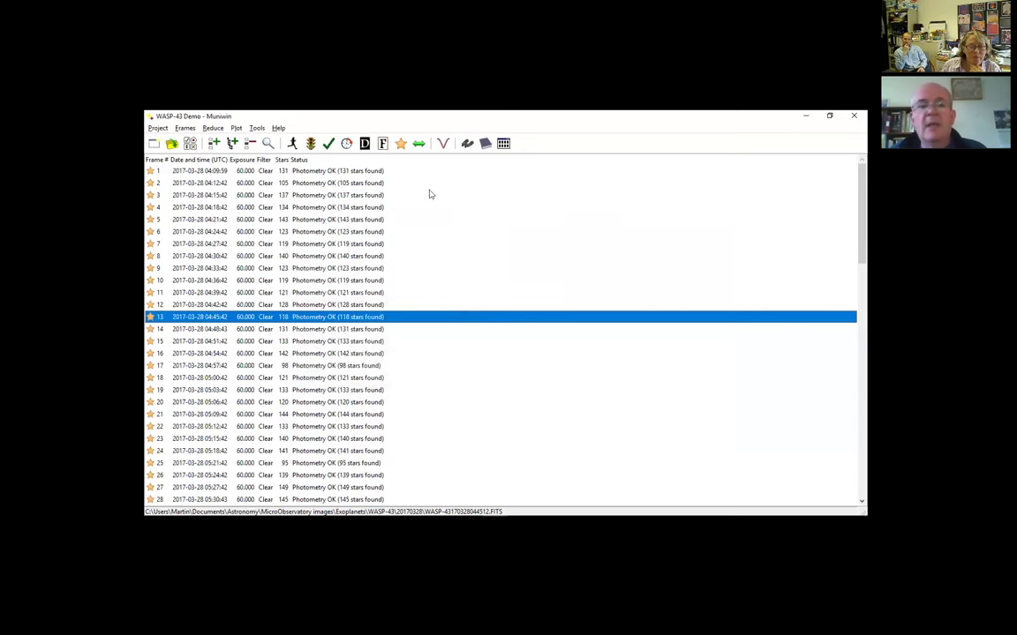
Match the stars in all frames as a stationary target, using the WASP-43 catalog file from disk as reference.
click(420, 144)
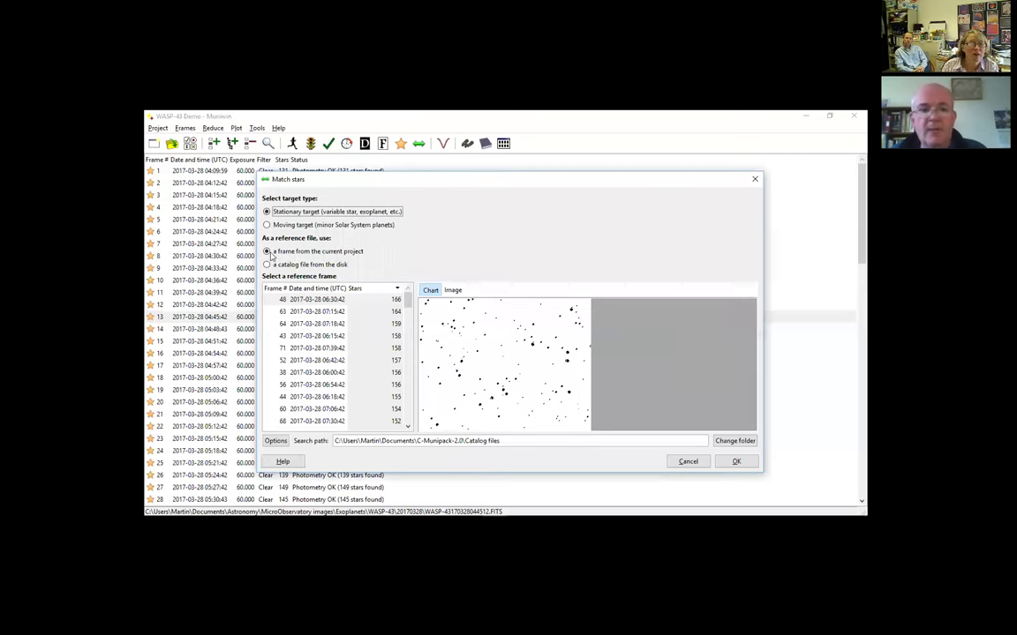
click(453, 290)
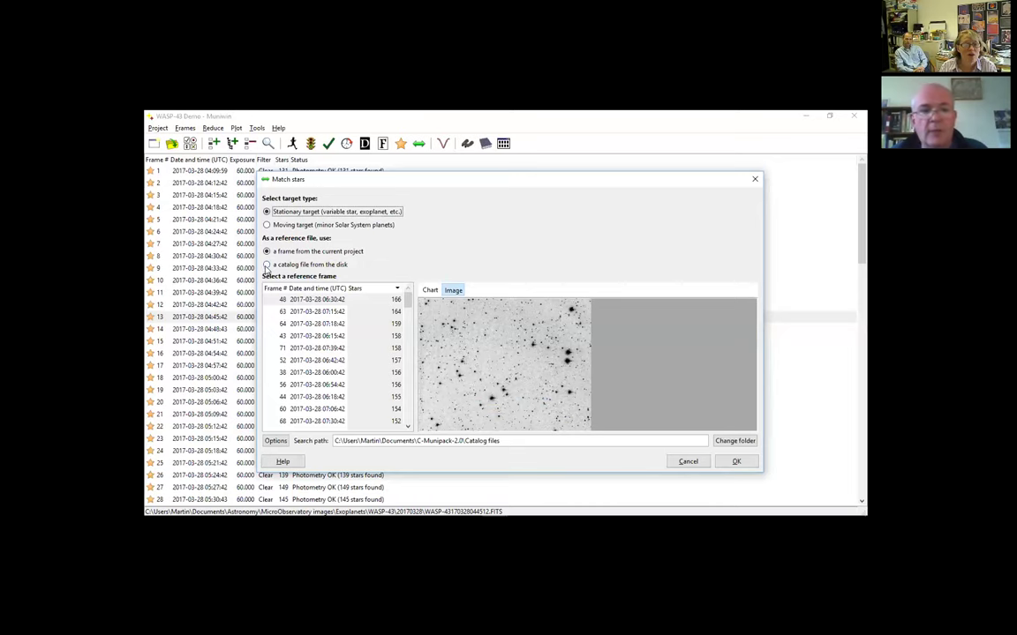
click(266, 264)
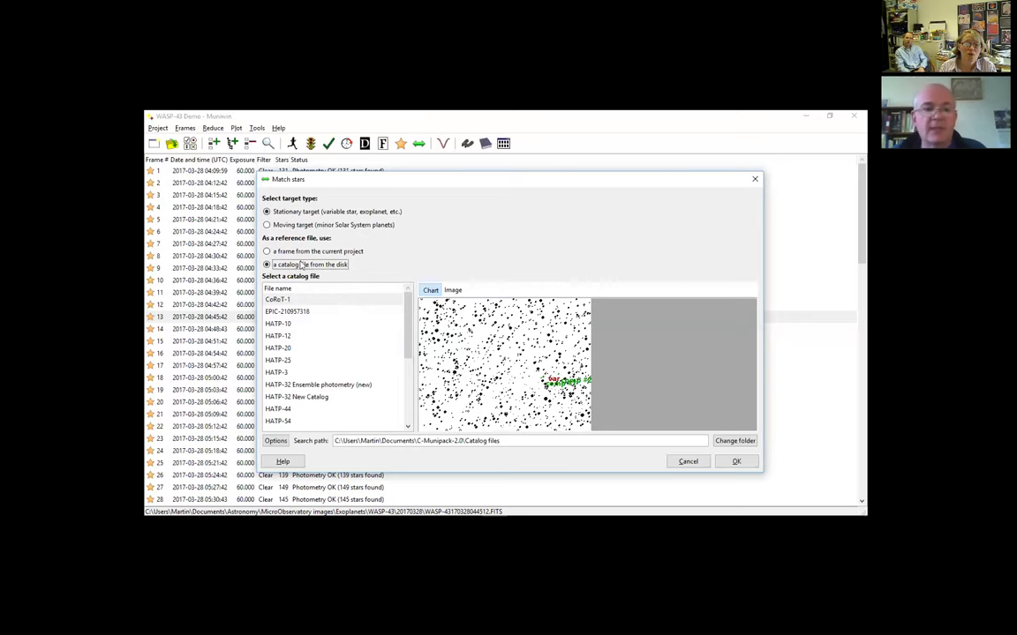
scroll(408, 412, down, 3)
scroll(409, 412, down, 2)
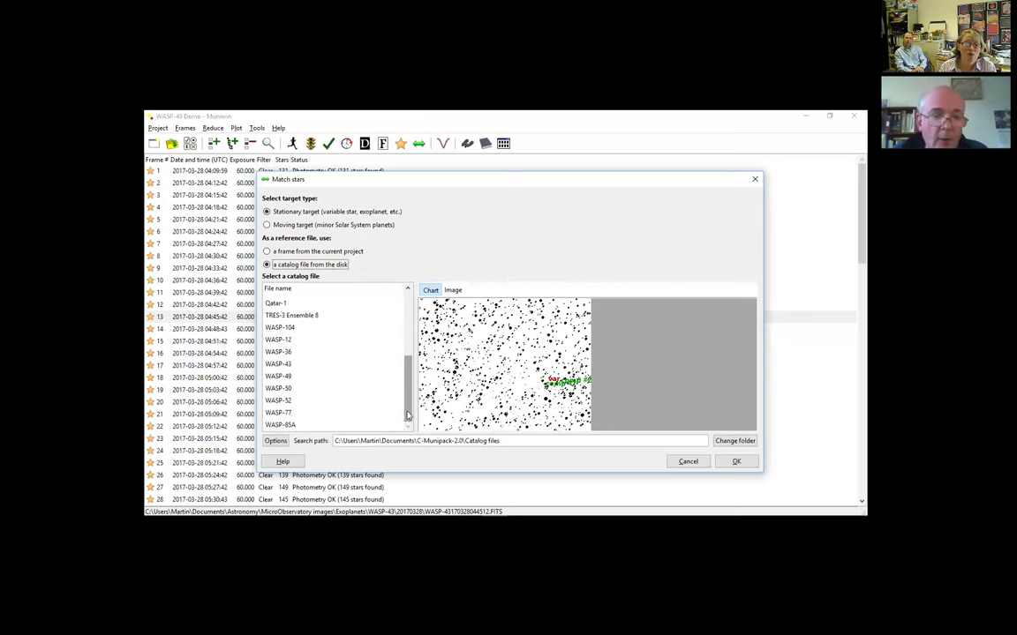
click(280, 365)
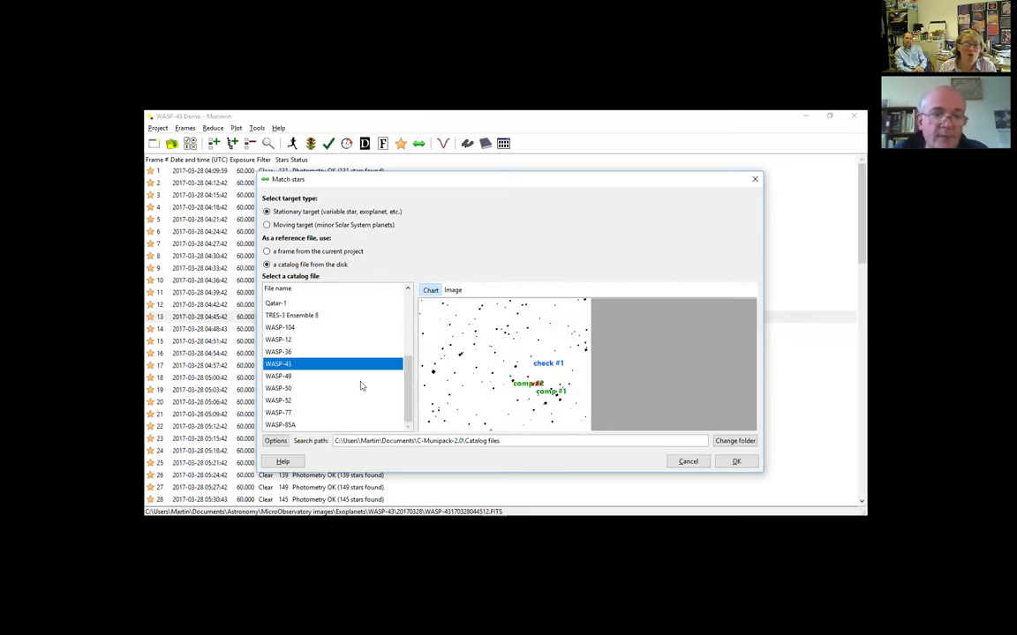
click(737, 463)
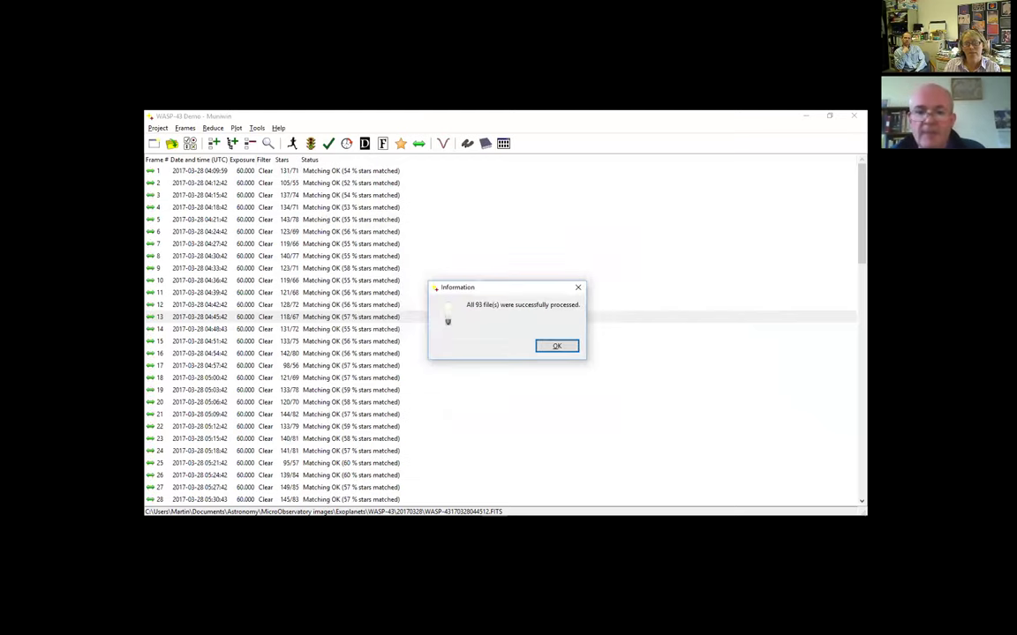
click(557, 346)
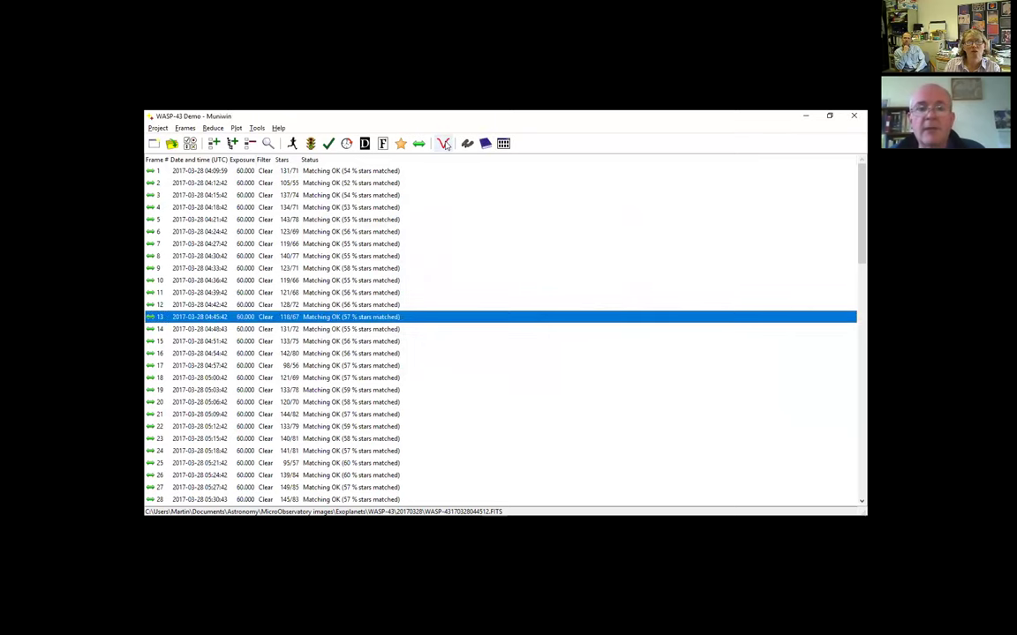
Plot the light curve using the DIY star selection and aperture #2 (2.50).
click(443, 144)
click(469, 302)
click(580, 446)
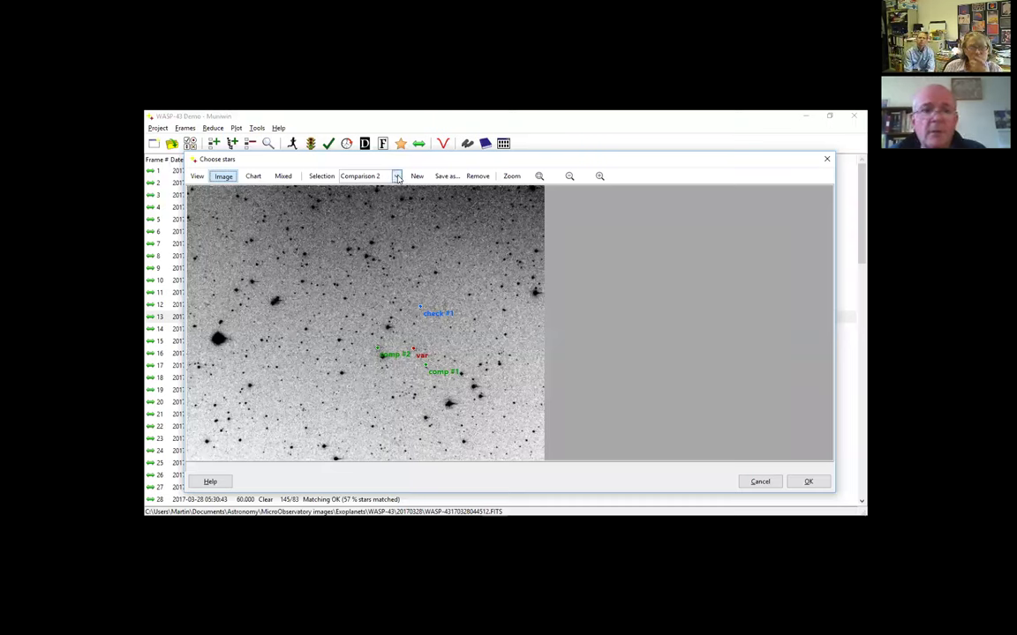
click(360, 175)
click(362, 206)
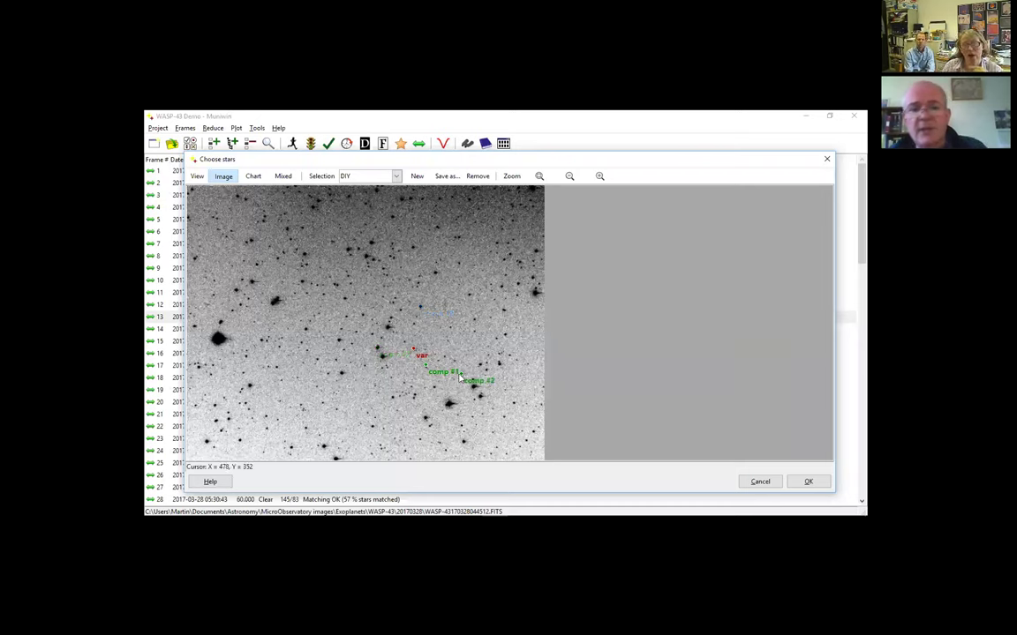
click(808, 481)
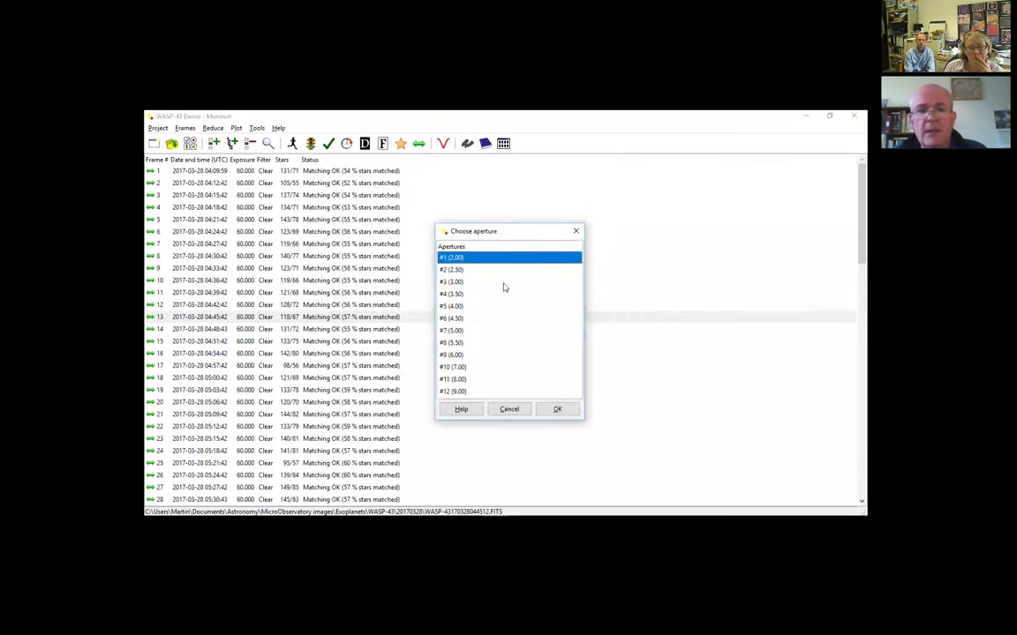
click(452, 270)
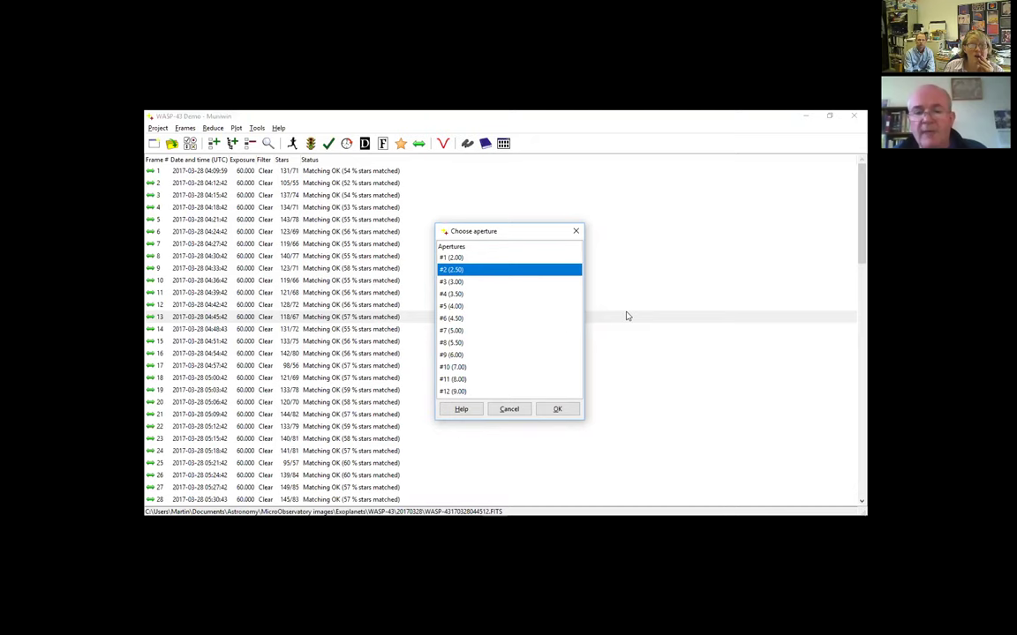
click(558, 410)
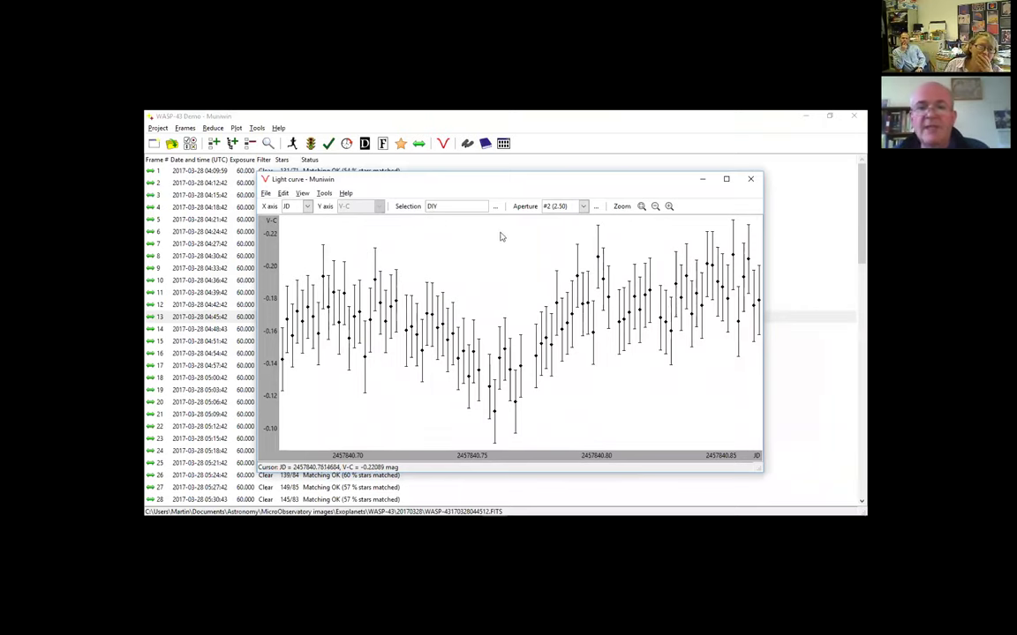
Change the light curve's selected stars to the DIY +1 selection with three comparison stars.
click(282, 193)
key(Return)
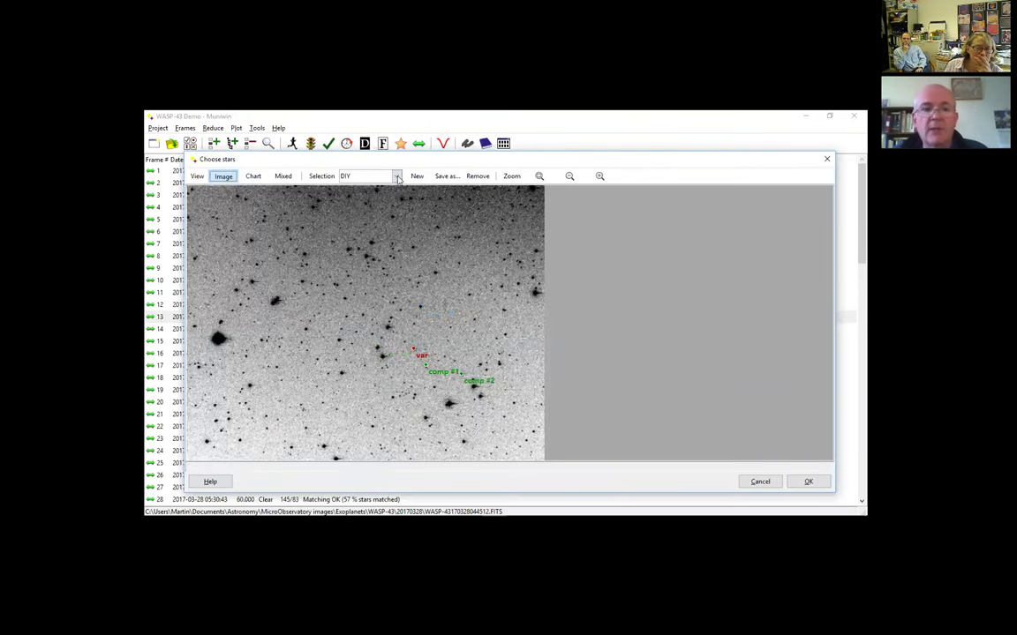
click(397, 177)
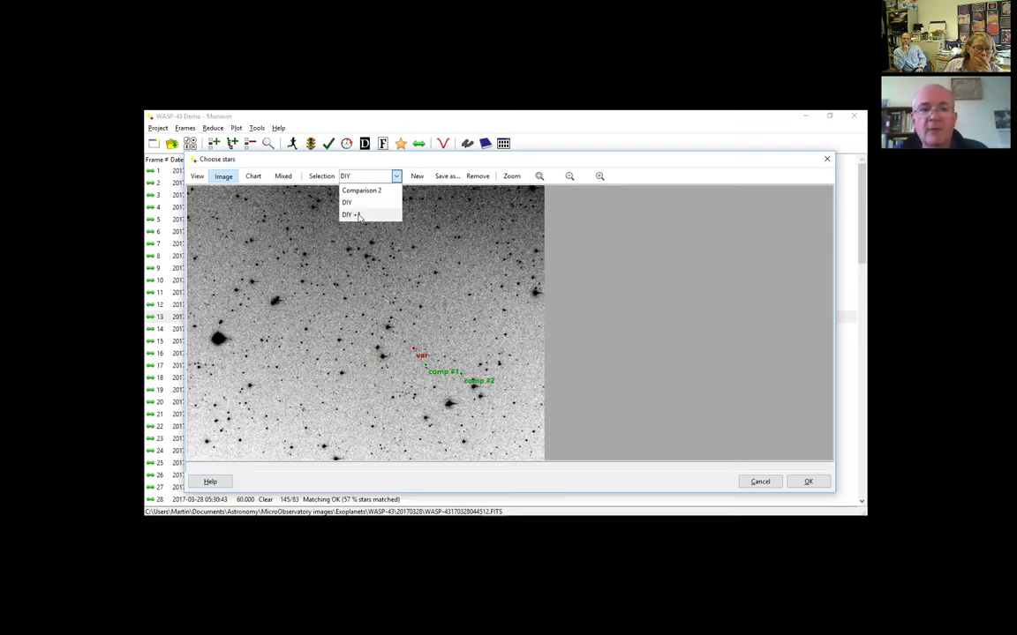
click(358, 216)
click(382, 356)
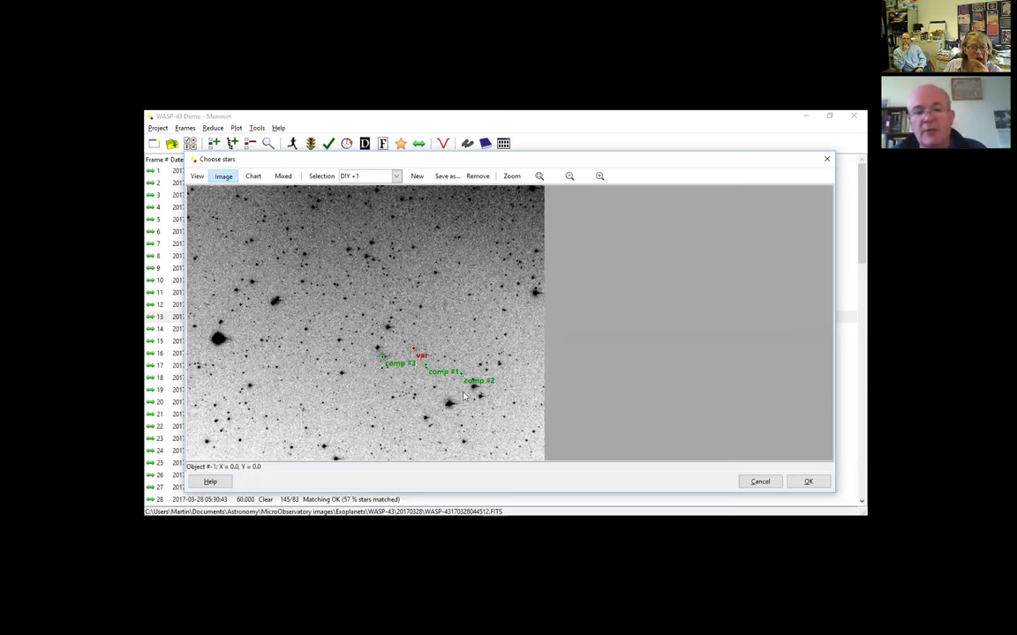
click(807, 482)
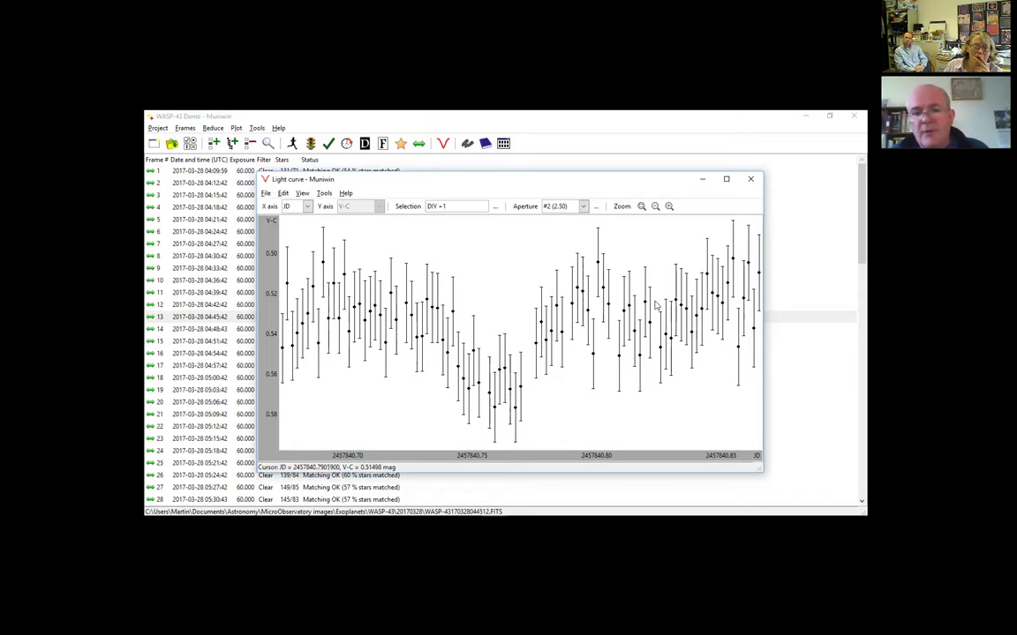
click(266, 193)
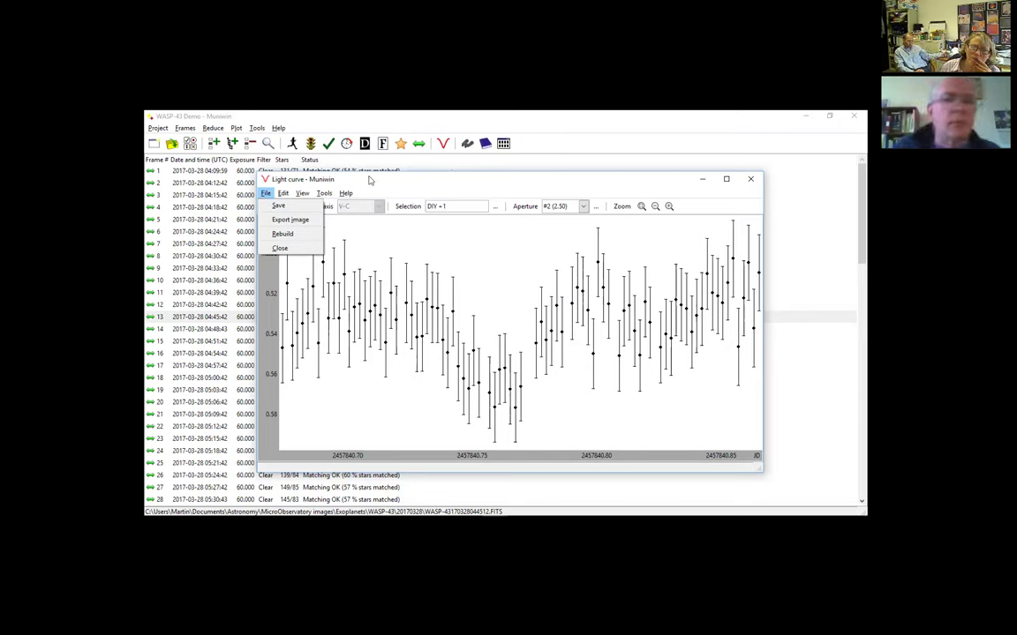
mouse_move(343, 193)
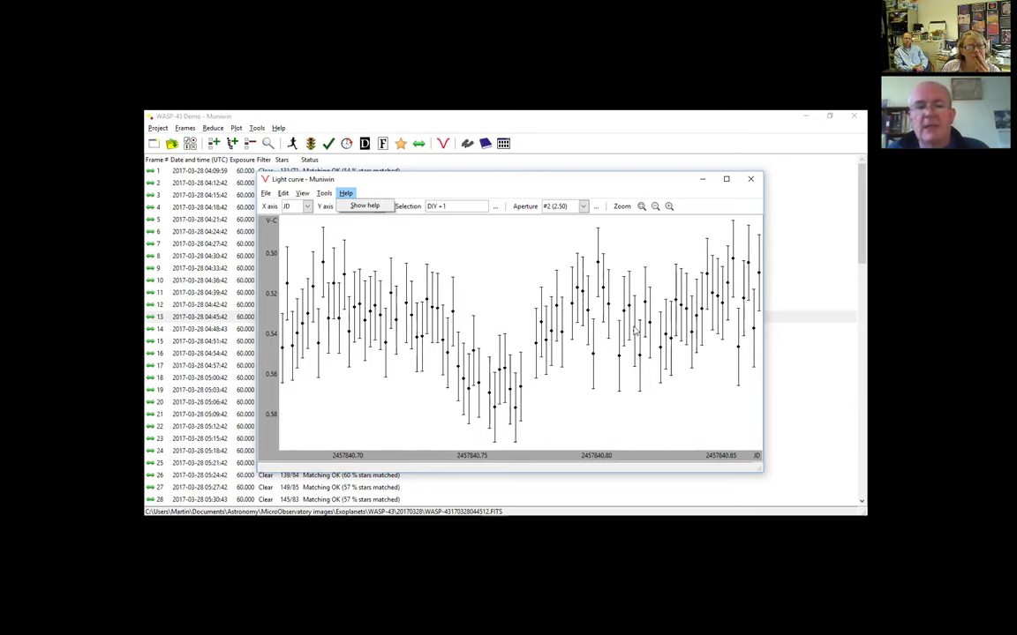
click(345, 194)
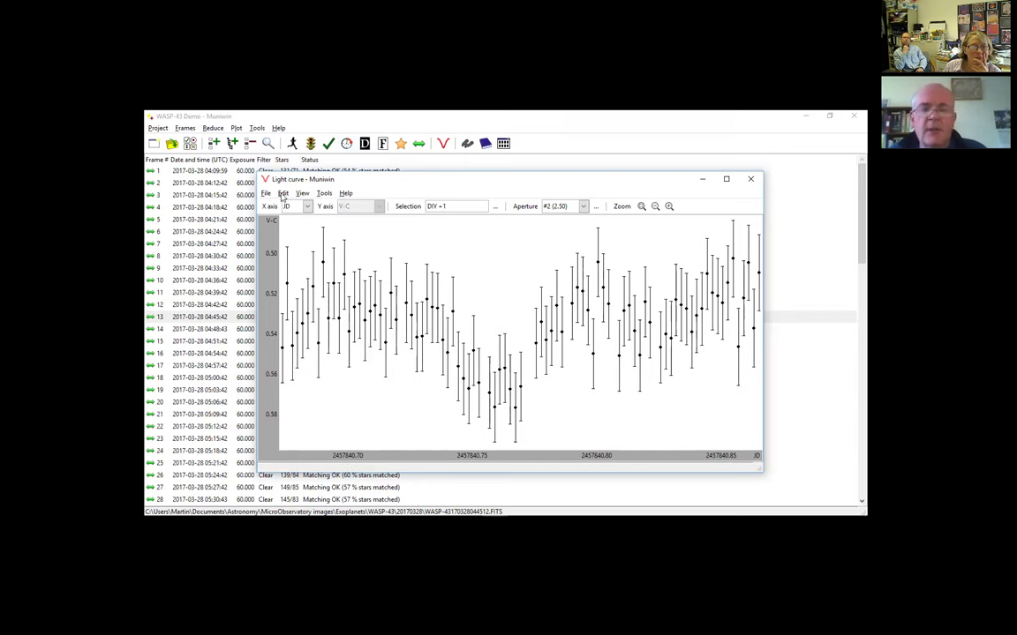
Switch the light curve's selected stars back to the DIY selection with two comparison stars.
click(282, 194)
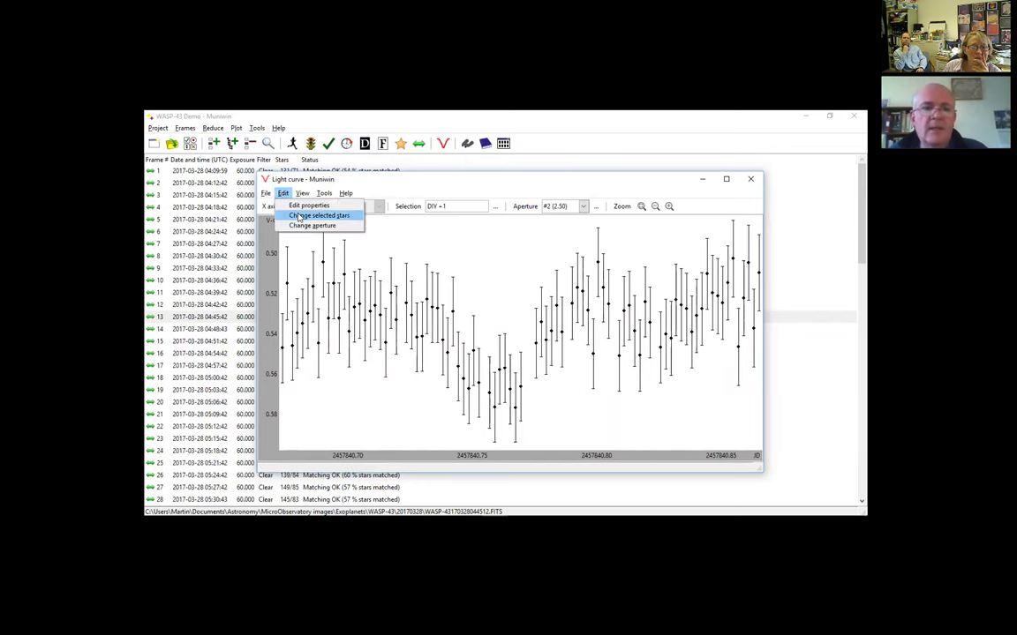
click(300, 217)
click(396, 176)
click(367, 204)
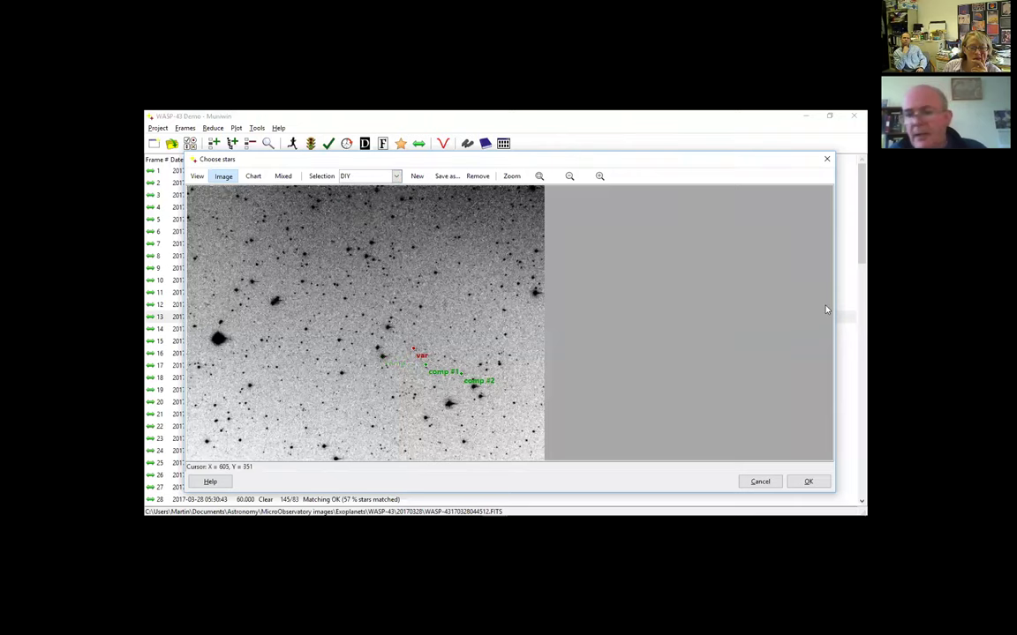
click(806, 482)
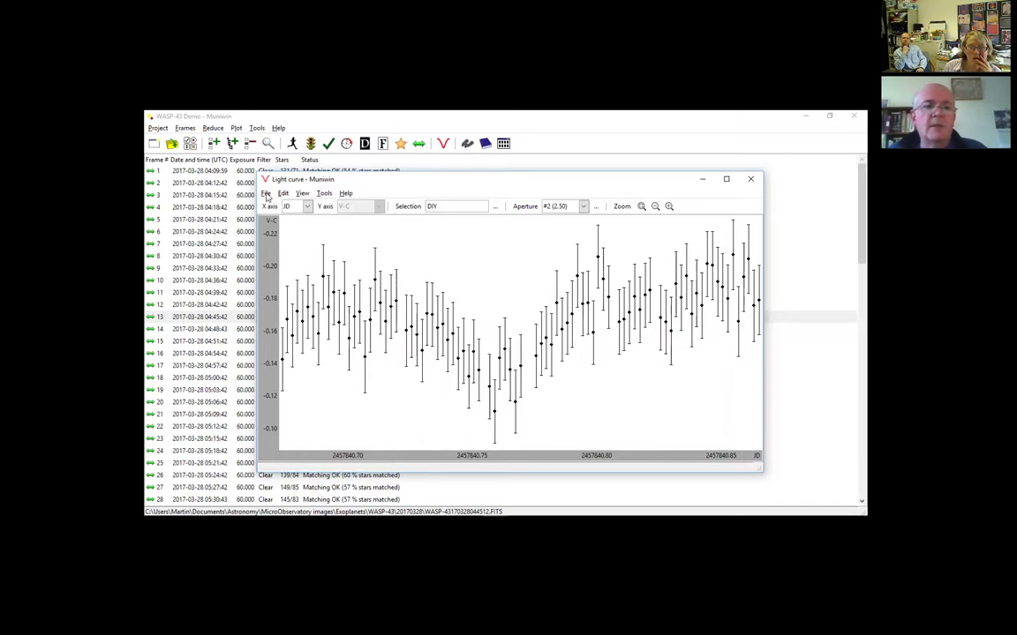
Save the light curve as WASP-43 Demo.txt in the Exoplanet Transit Database format and close the light curve.
click(266, 193)
click(276, 204)
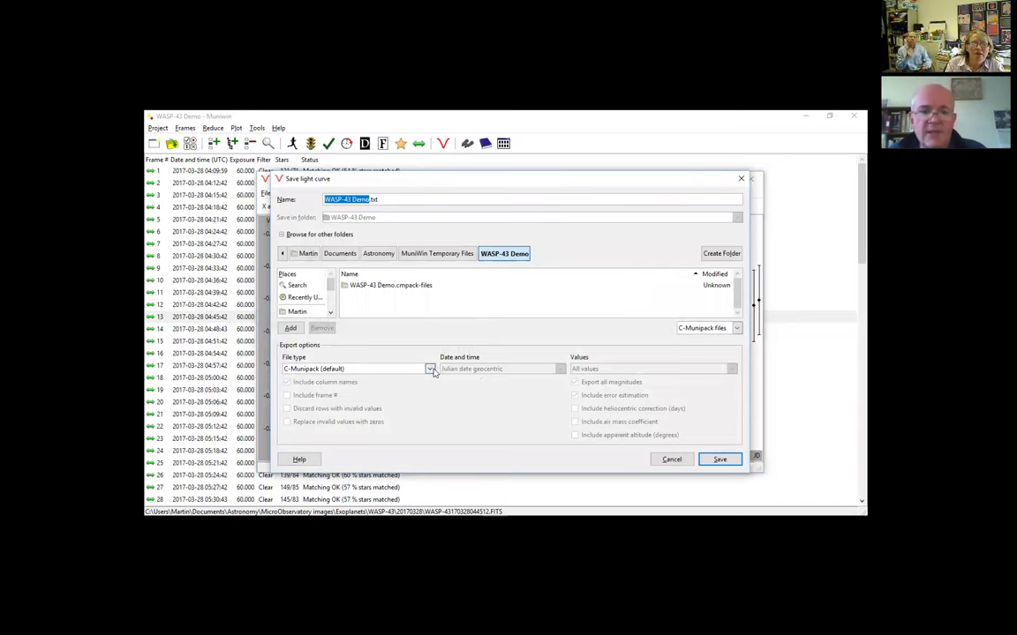
click(431, 370)
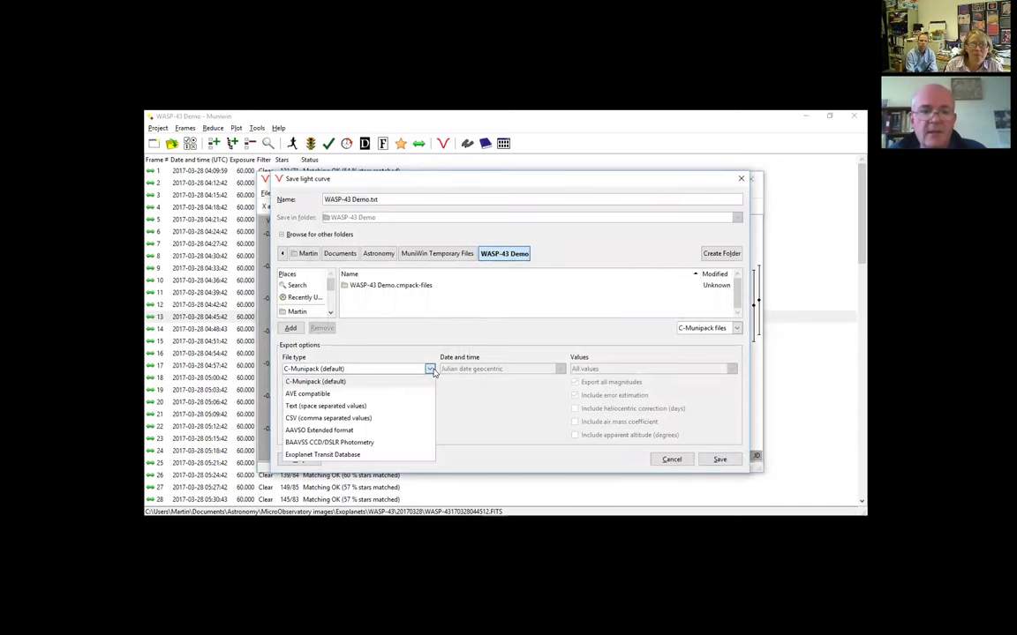
click(350, 455)
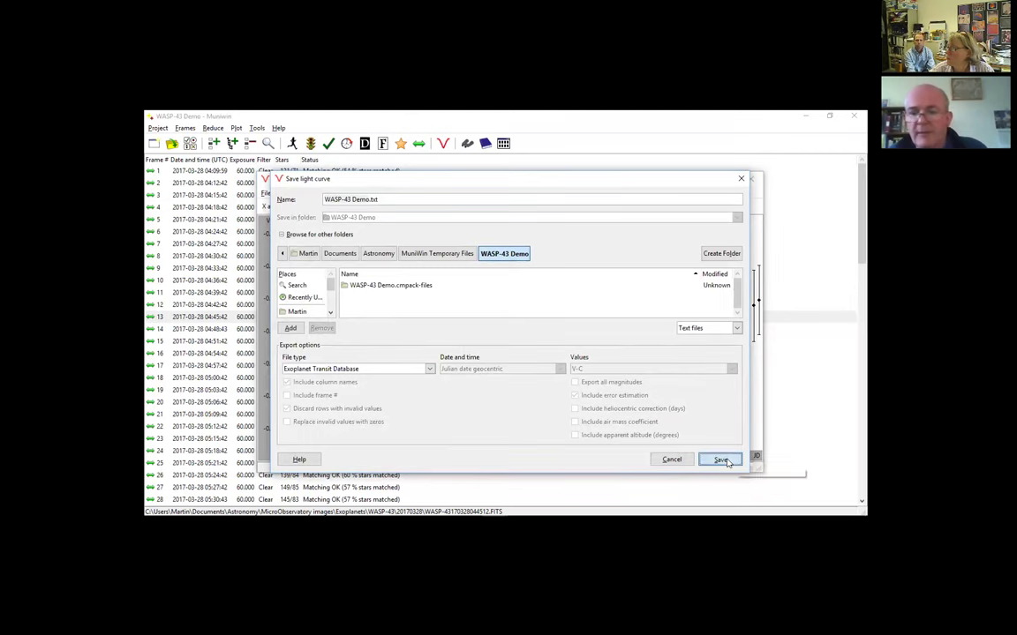
click(722, 460)
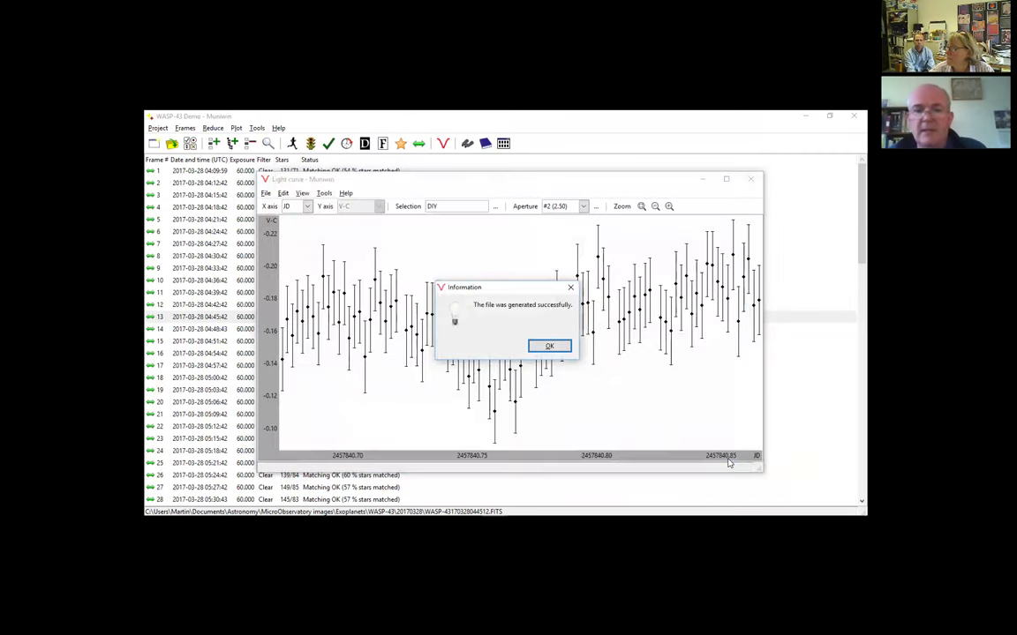
click(548, 345)
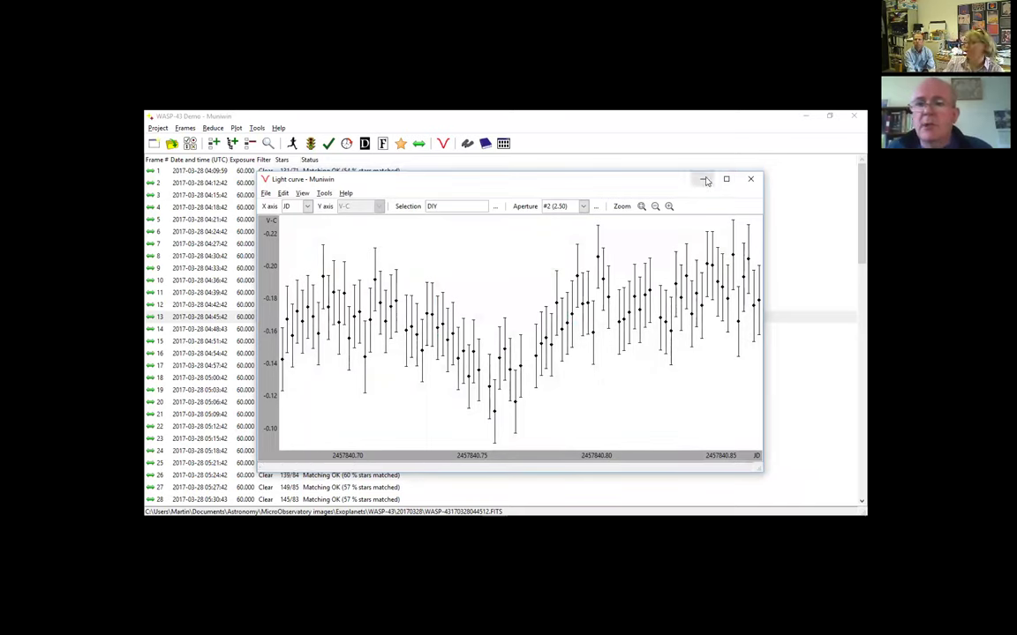
click(751, 177)
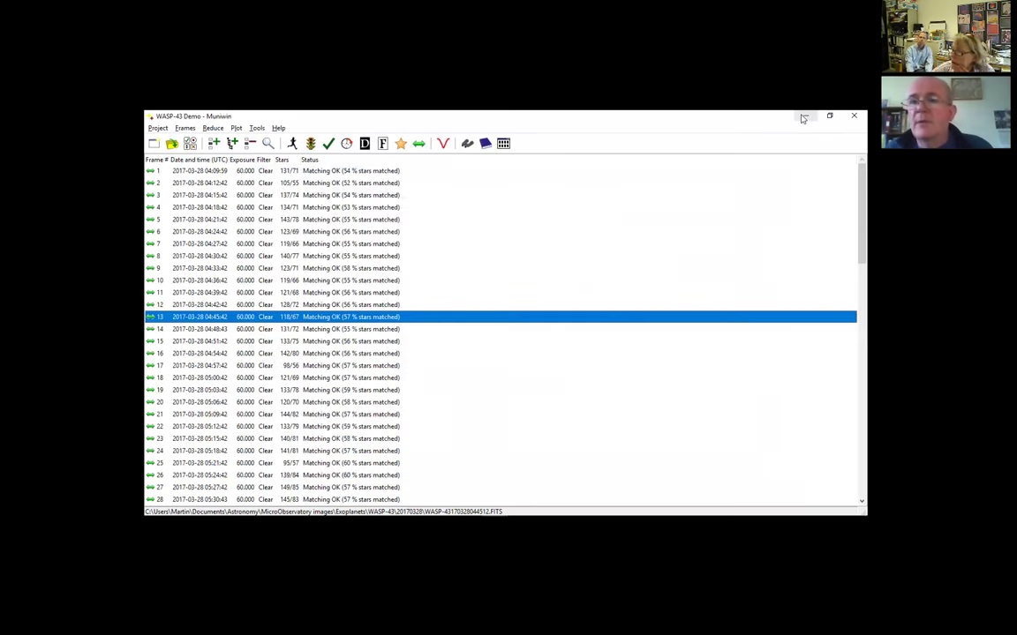
key(super+d)
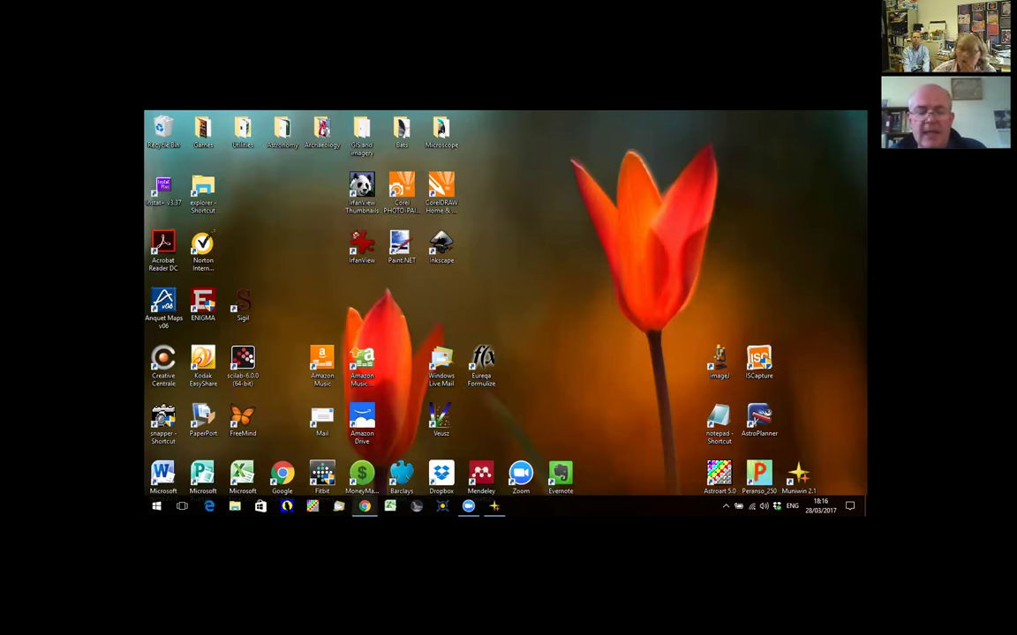
key(alt+Tab)
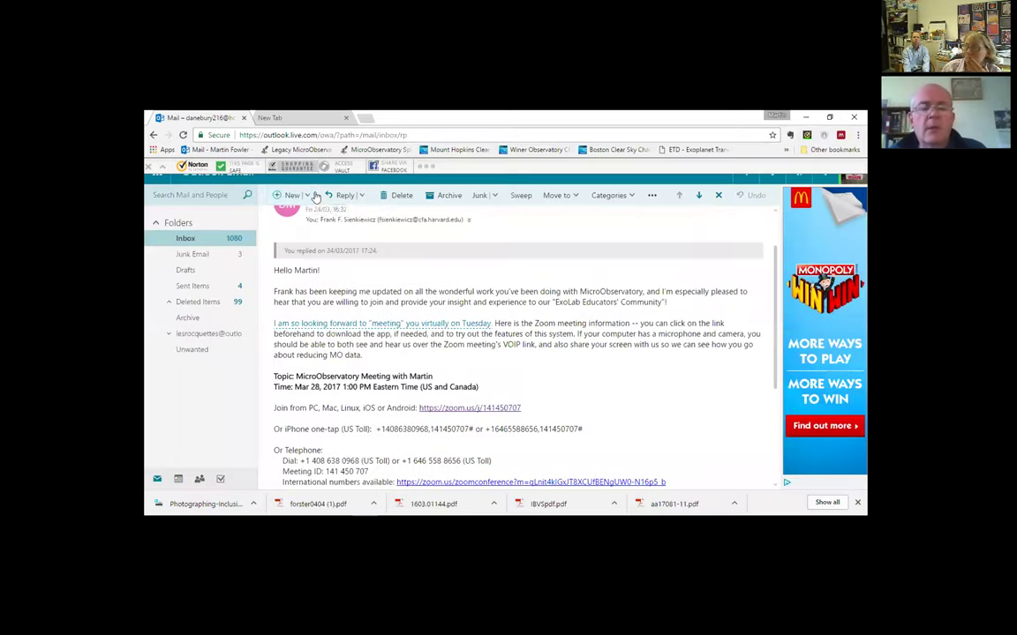
click(292, 121)
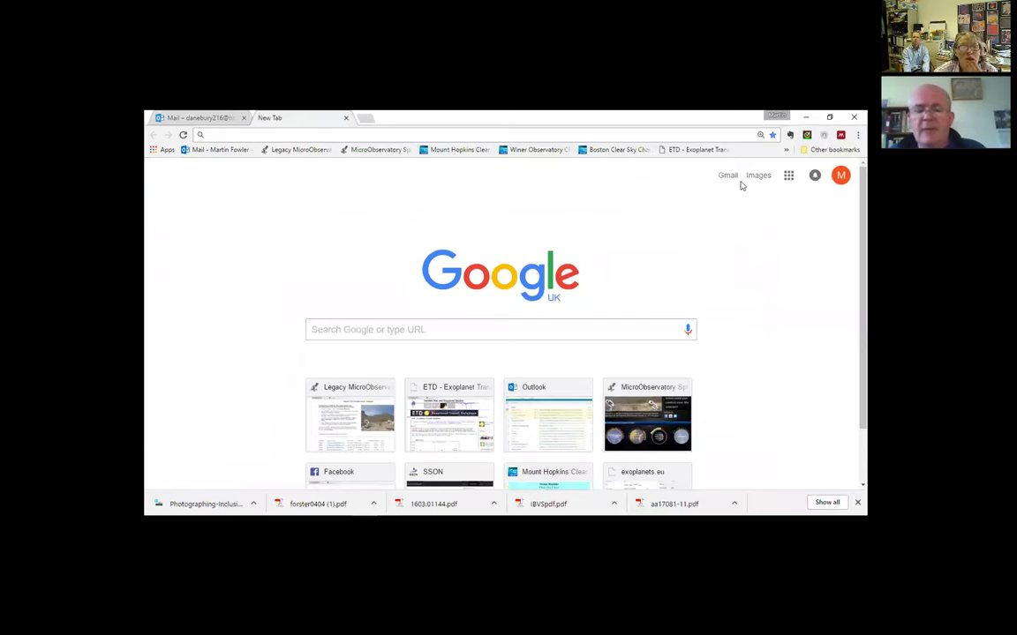
Switch to Excel and open the recent workbook WASP-43 Data reduction master spreadsheet (based on HATP-32 new workbook).
mouse_move(415, 510)
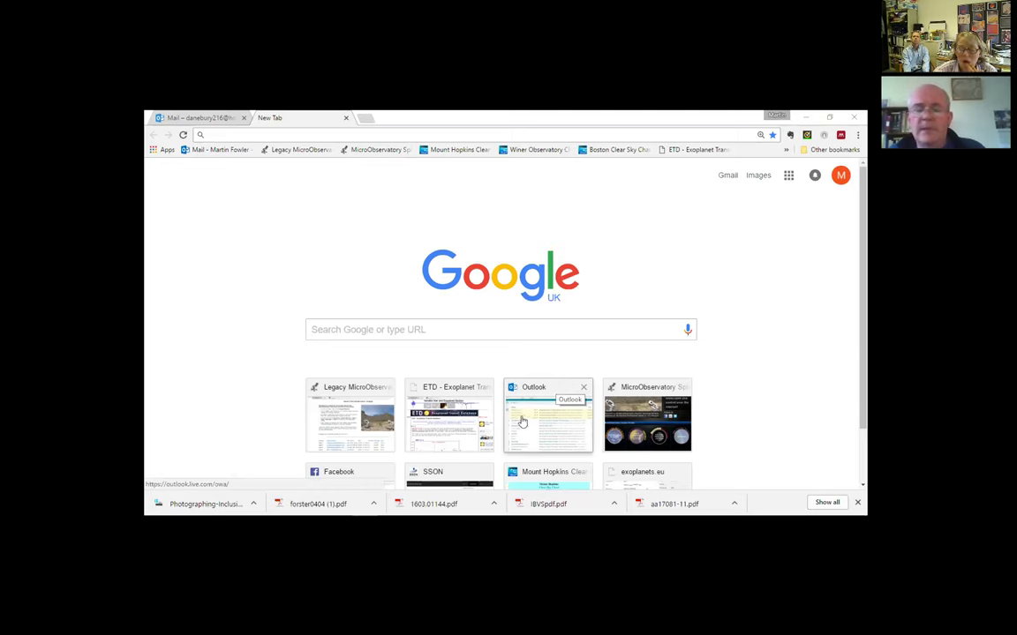
click(390, 506)
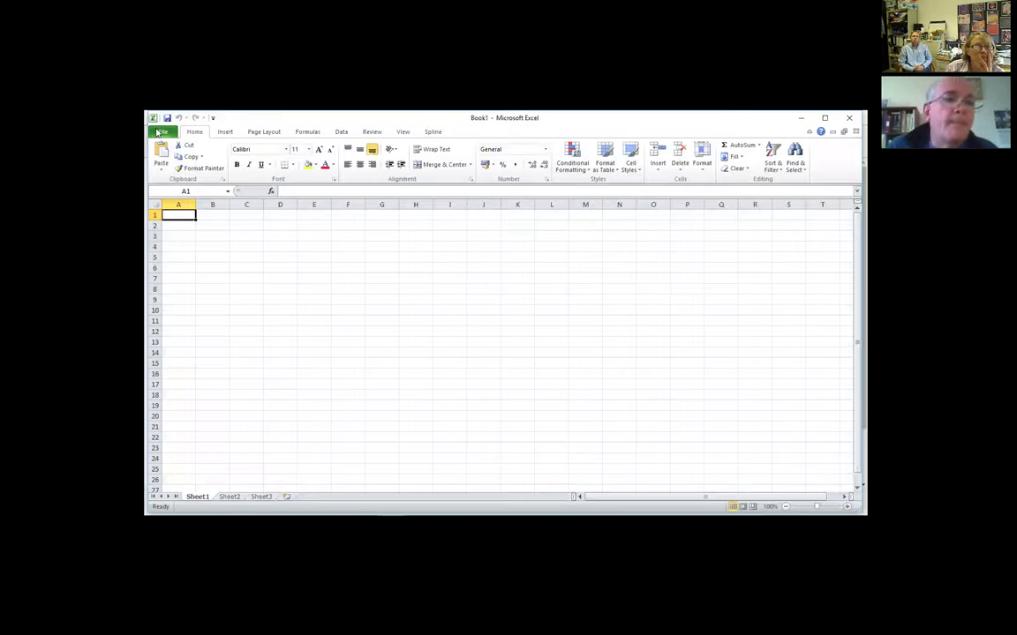
click(159, 133)
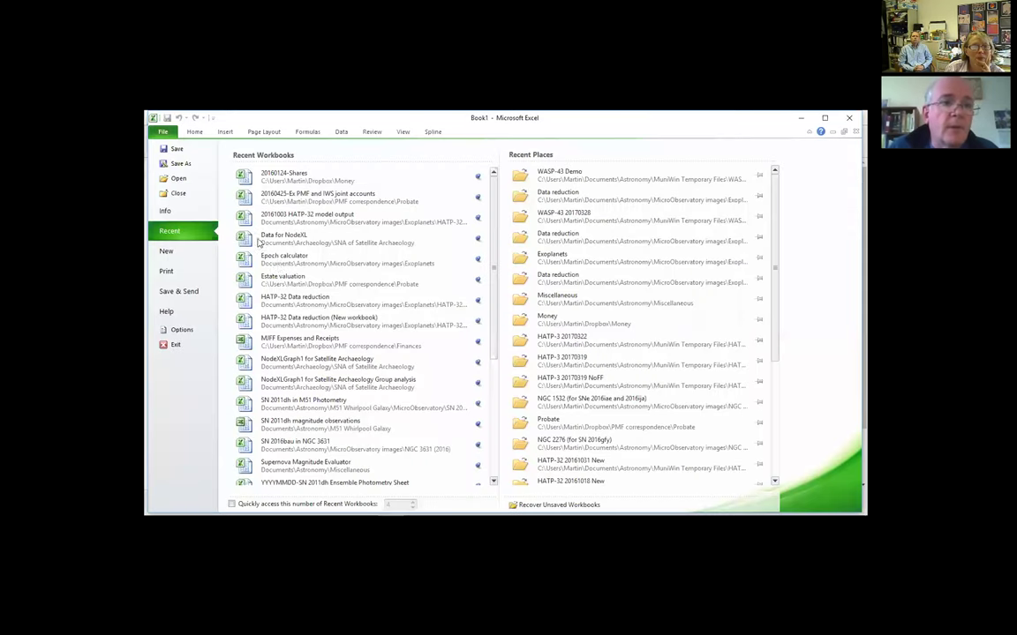
scroll(264, 262, down, 5)
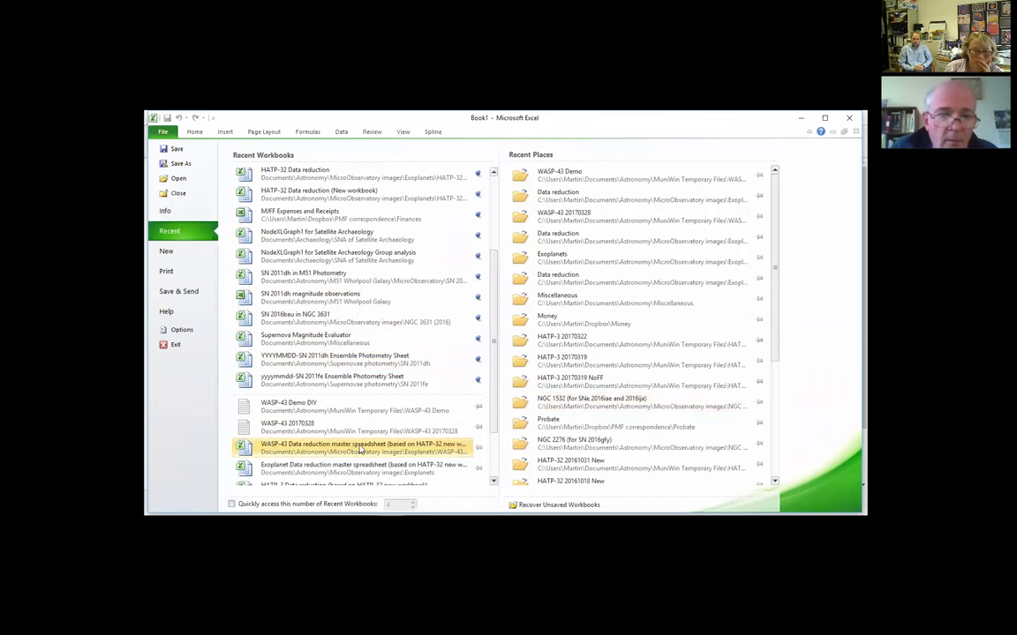
click(357, 445)
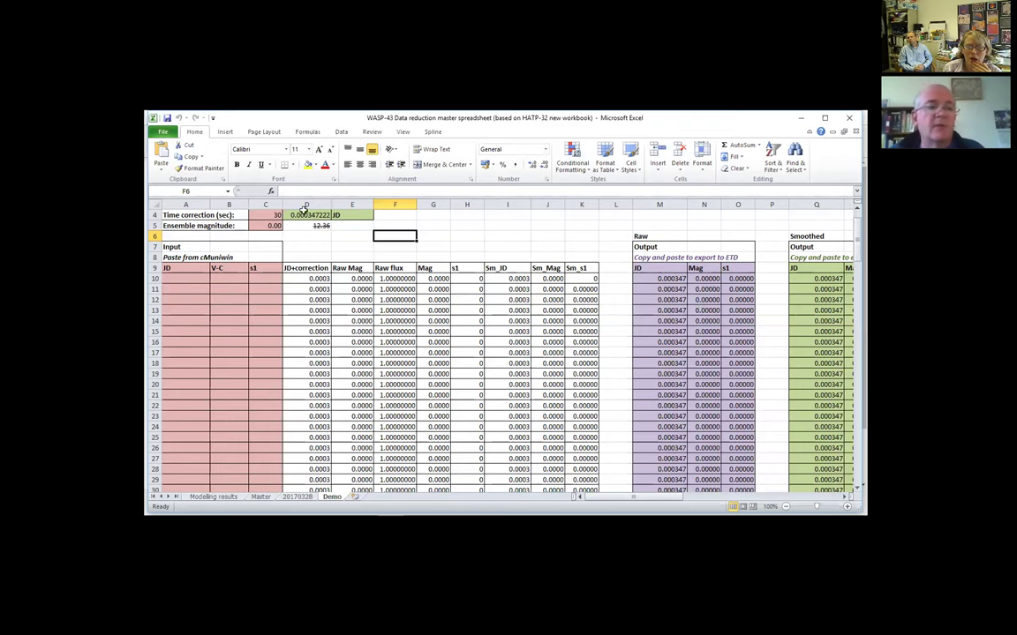
Start opening another file and browse to the WASP-43 Demo folder under Documents, Astronomy, MuniWin Temporary Files.
click(163, 132)
key(Escape)
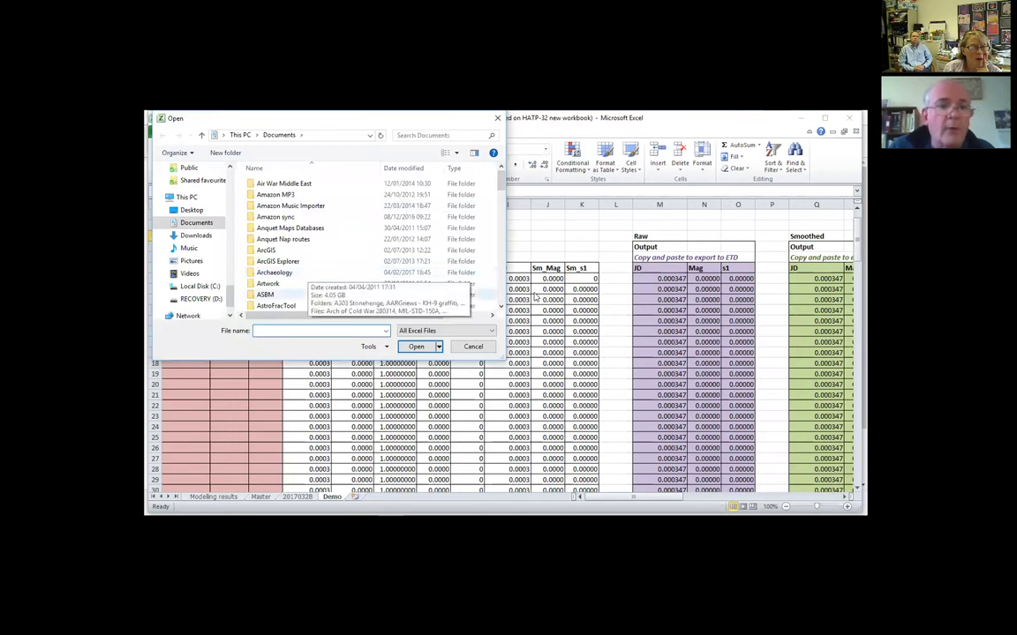
scroll(371, 264, down, 4)
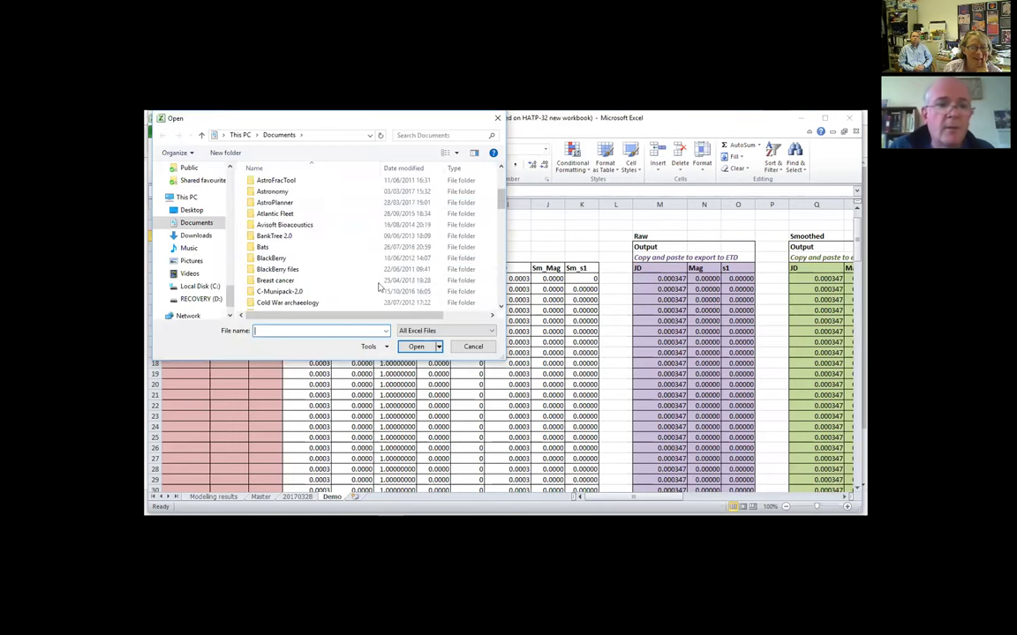
double_click(273, 192)
scroll(342, 265, down, 3)
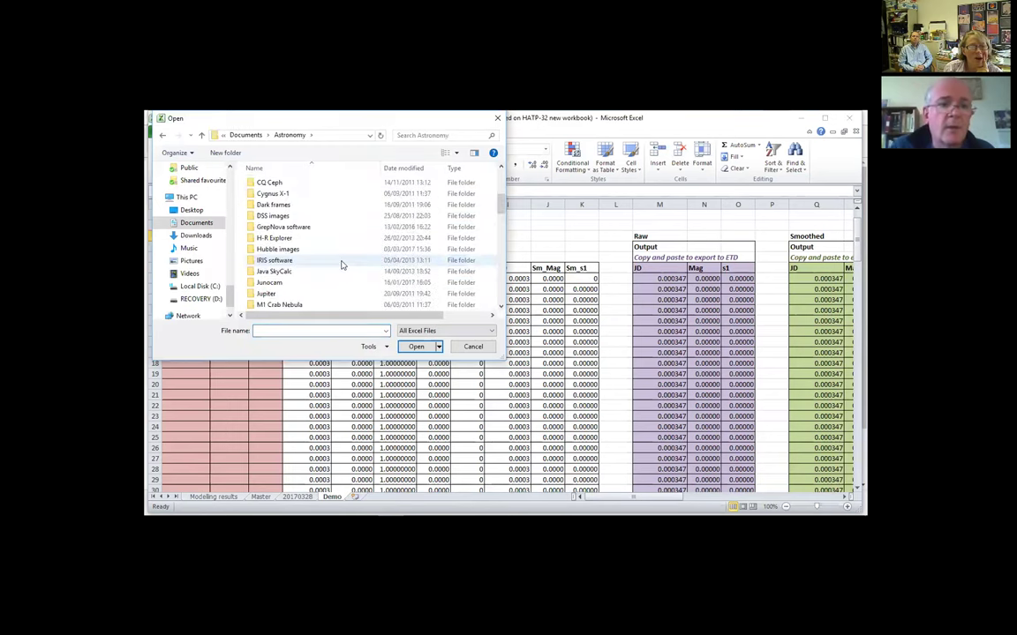
scroll(342, 265, down, 6)
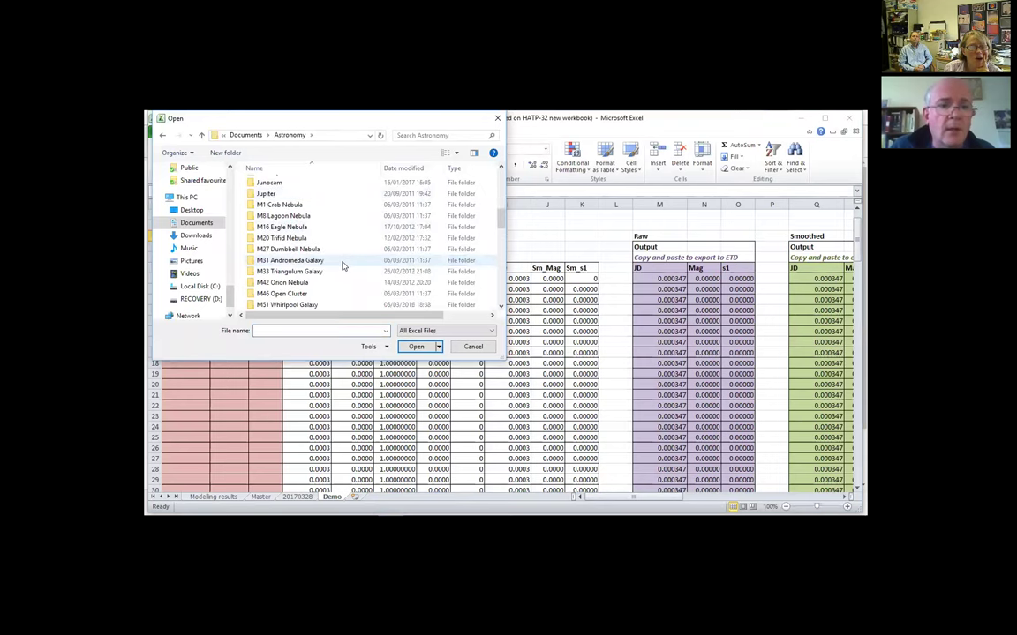
scroll(342, 266, down, 1)
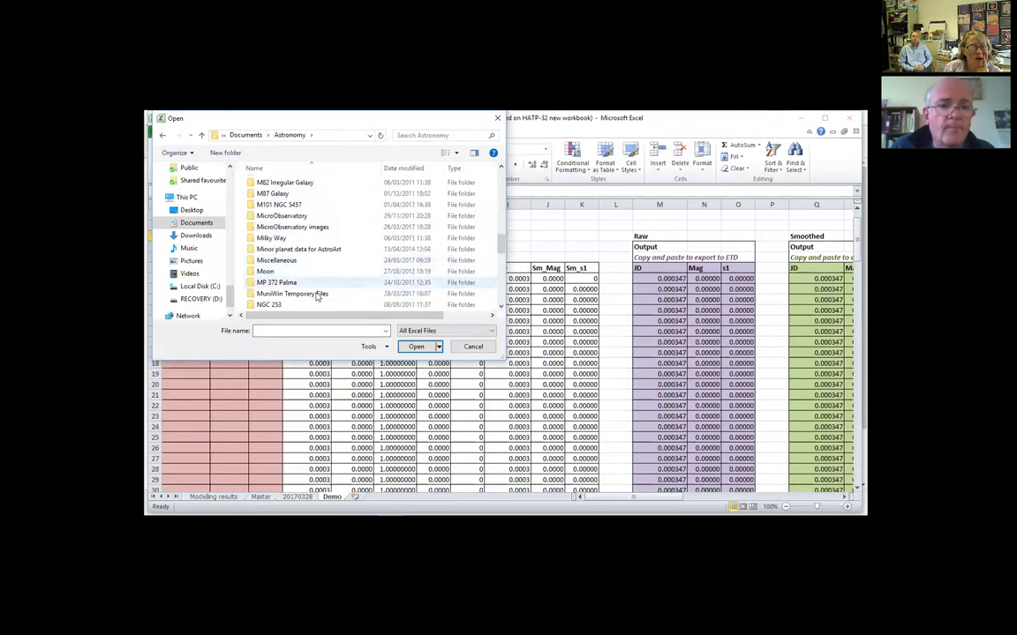
double_click(292, 293)
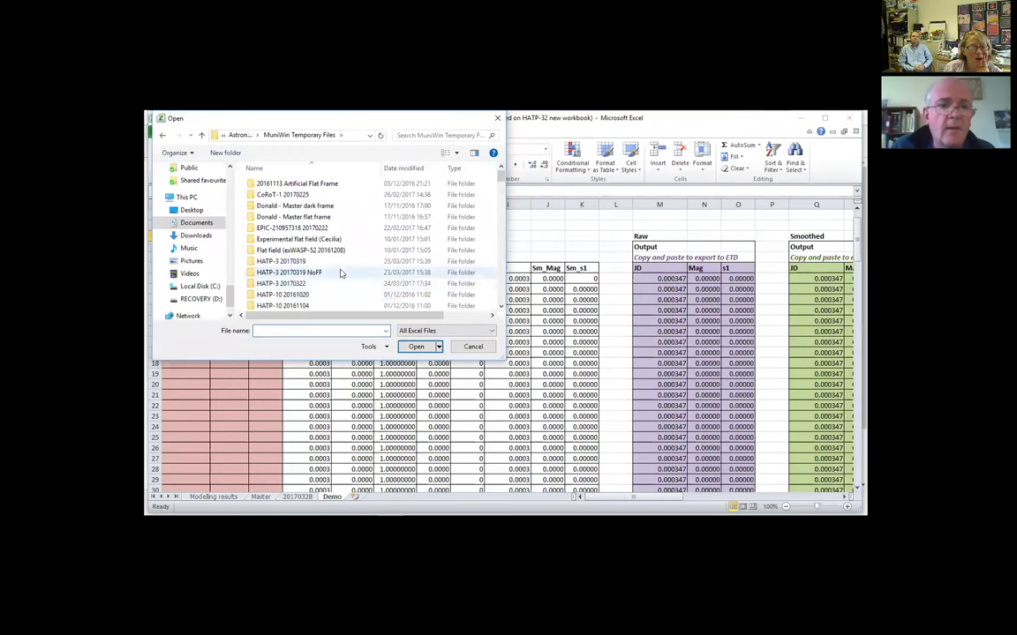
scroll(341, 273, down, 2)
scroll(341, 272, down, 5)
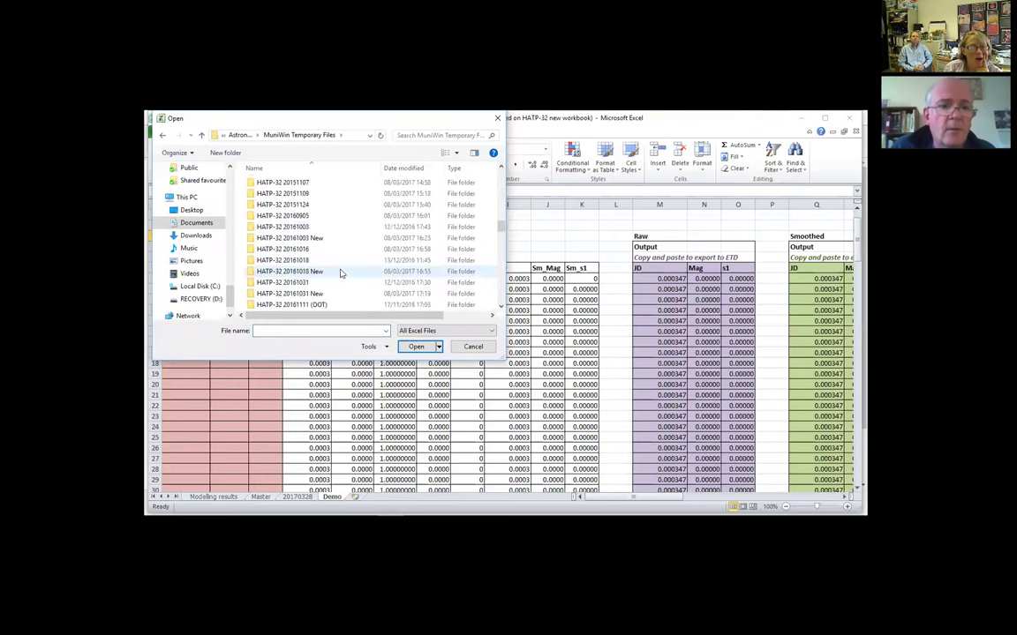
scroll(341, 273, down, 8)
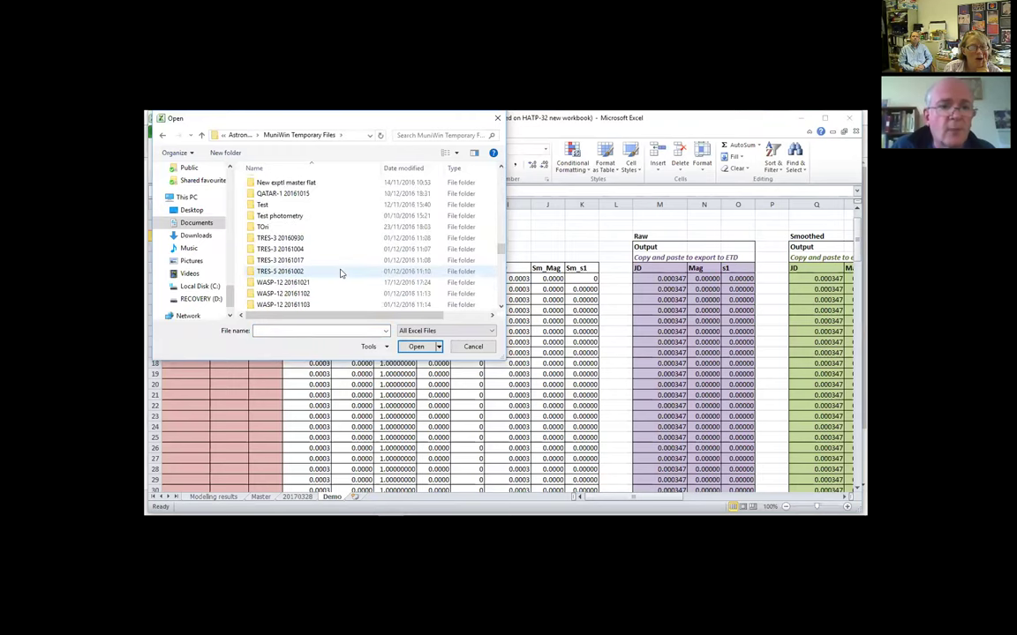
scroll(341, 274, down, 3)
click(289, 261)
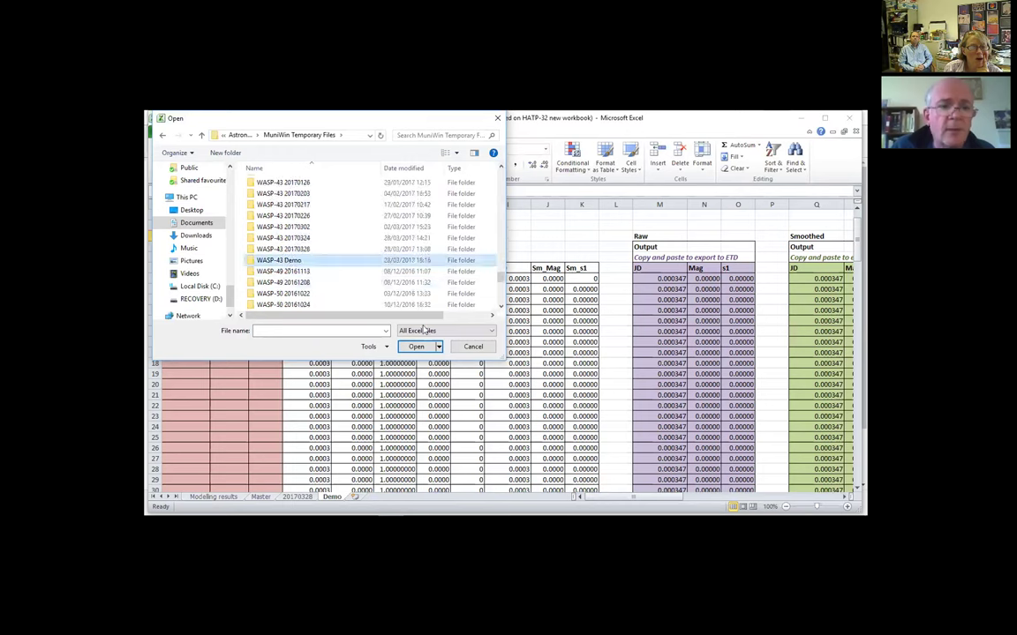
double_click(304, 261)
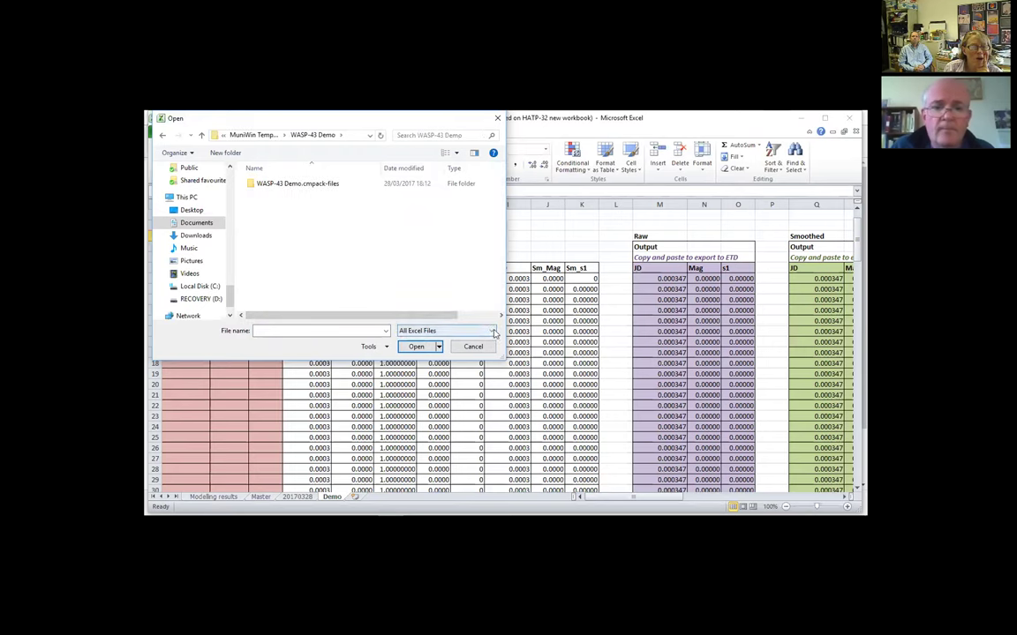
Limit the file list to Text Files and open the exported WASP-43 Demo.txt light curve.
click(492, 331)
click(449, 382)
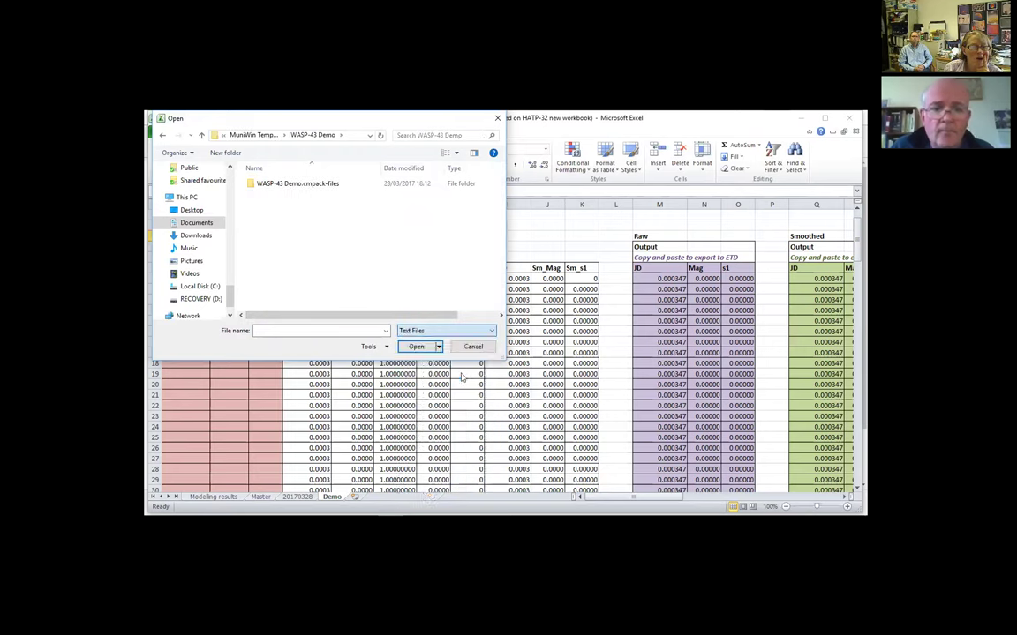
click(289, 195)
click(422, 346)
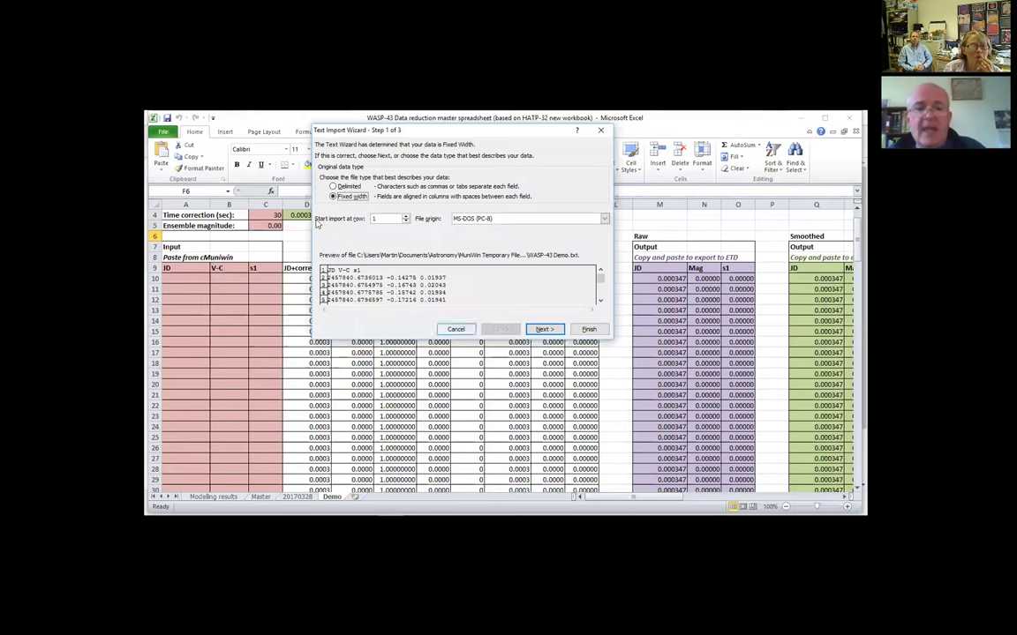
Import the text file as delimited data with Space added as a delimiter alongside Tab.
click(544, 329)
click(333, 206)
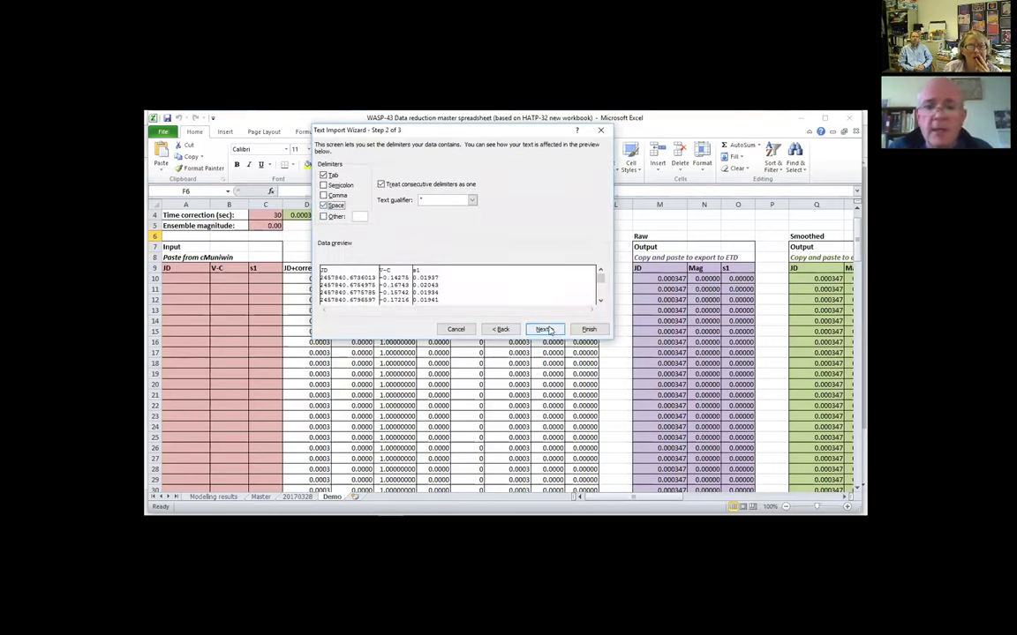
click(585, 330)
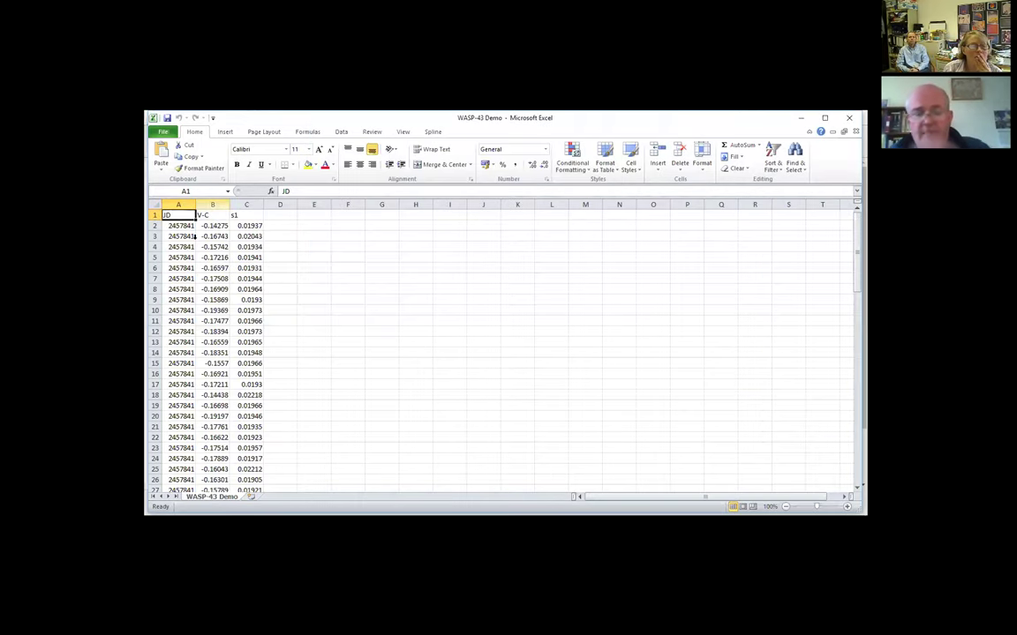
Copy all the JD, V-C and s1 data rows, A2 to C88, without the header row.
drag(177, 226, 247, 395)
mouse_move(261, 447)
mouse_down()
mouse_move(263, 485)
mouse_move(263, 450)
mouse_up()
right_click(216, 329)
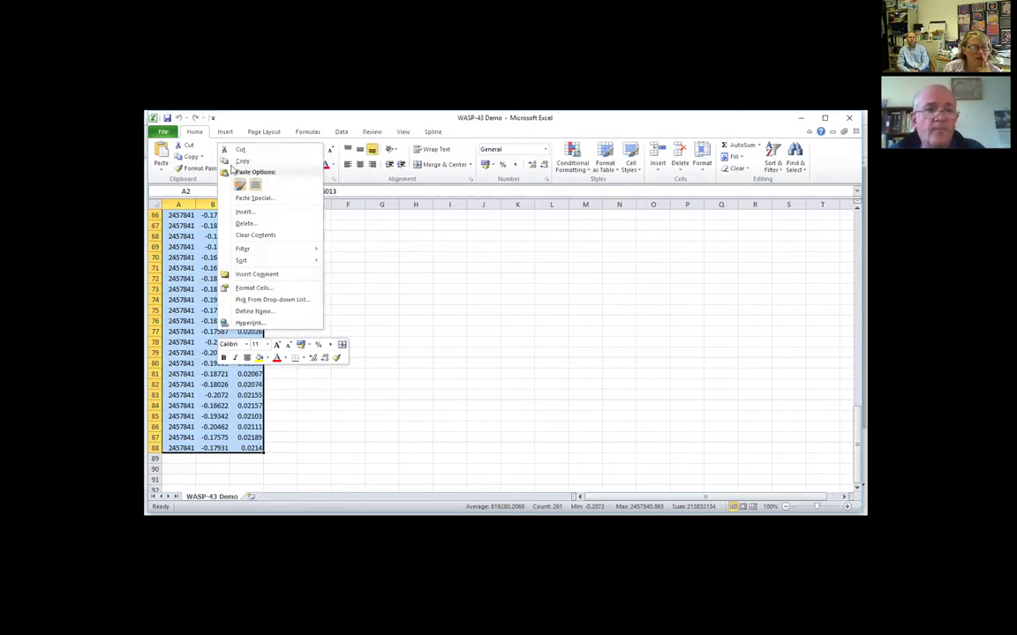
click(241, 162)
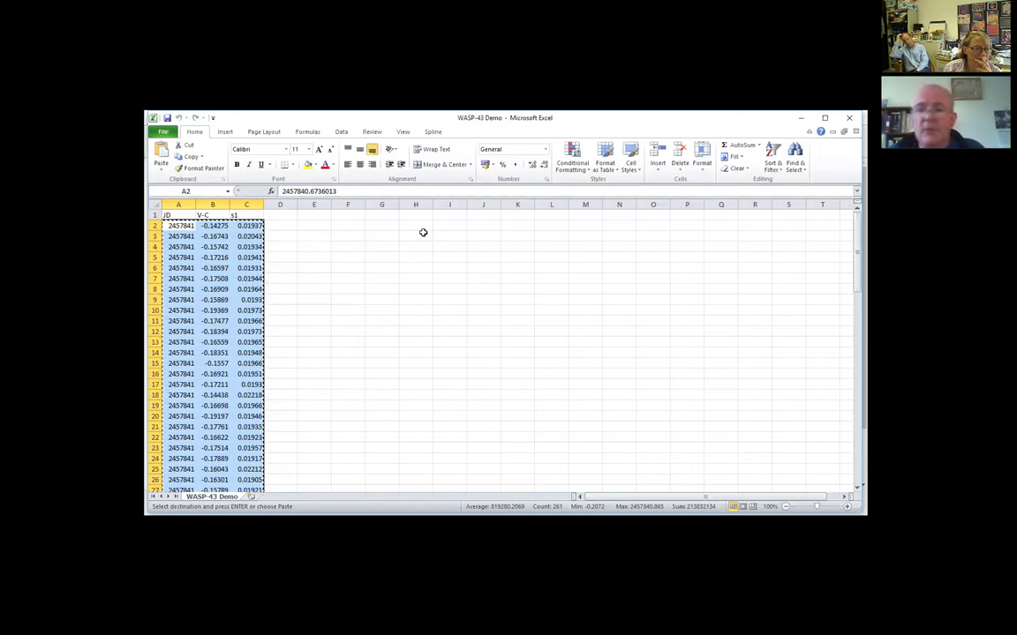
Switch to the WASP-43 data reduction master spreadsheet and paste the copied data as values at A10 of the Demo sheet's Input block.
mouse_move(419, 497)
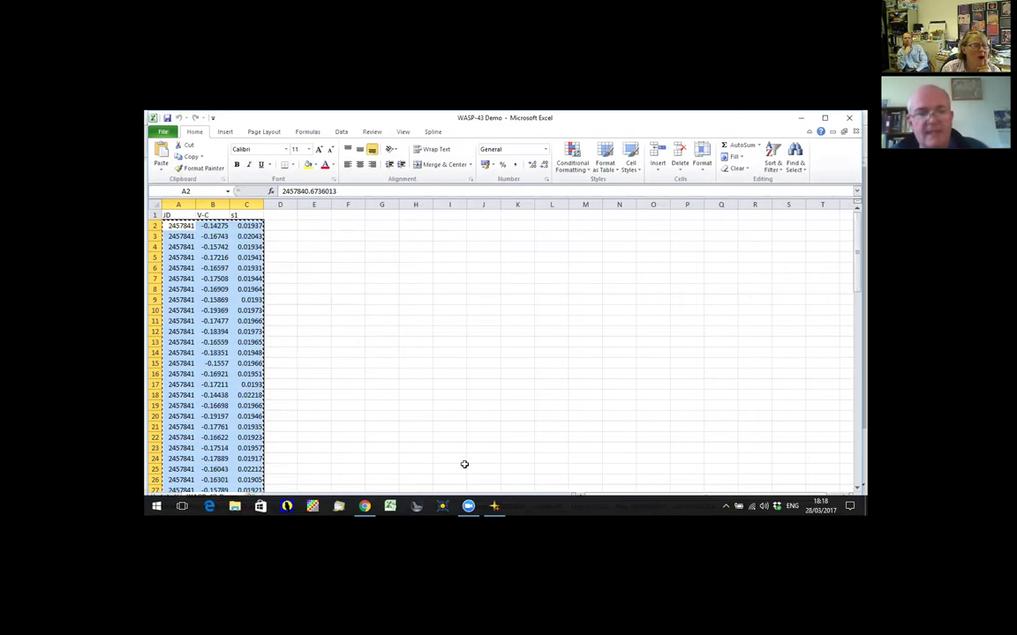
right_click(213, 283)
click(228, 294)
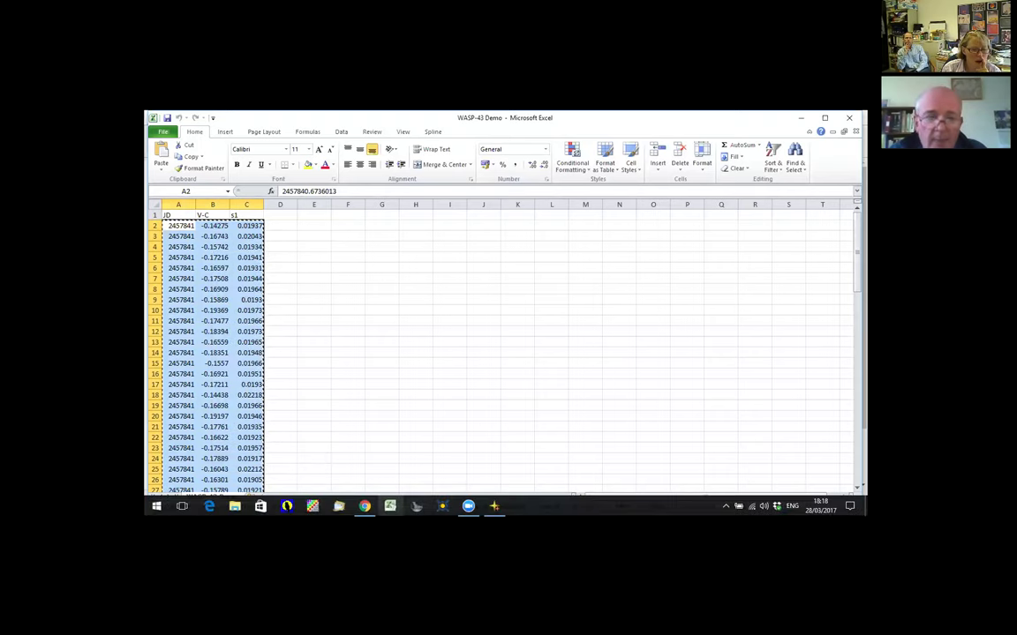
click(403, 131)
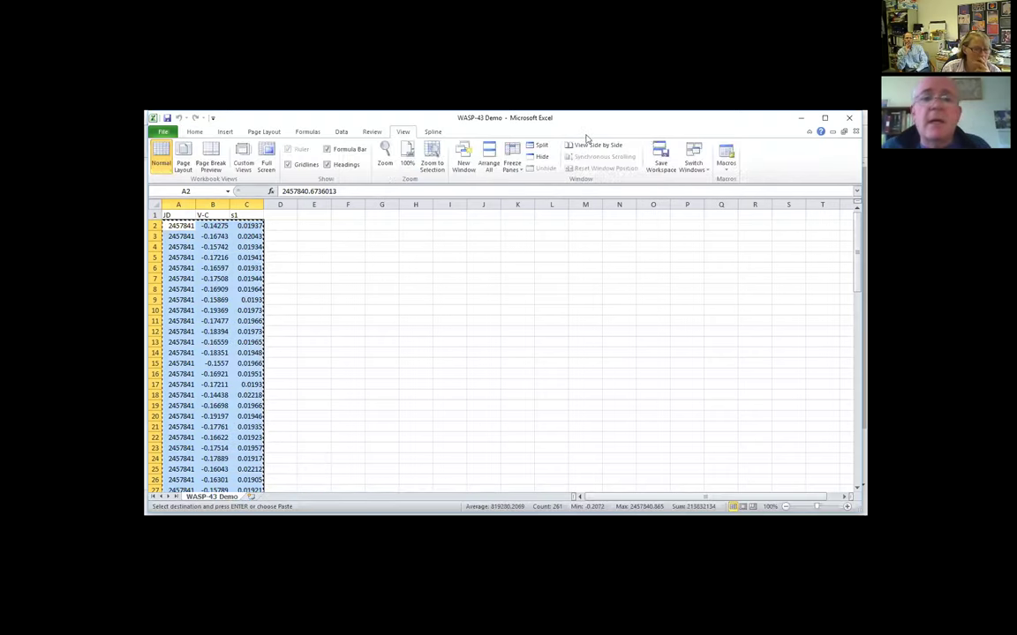
click(694, 163)
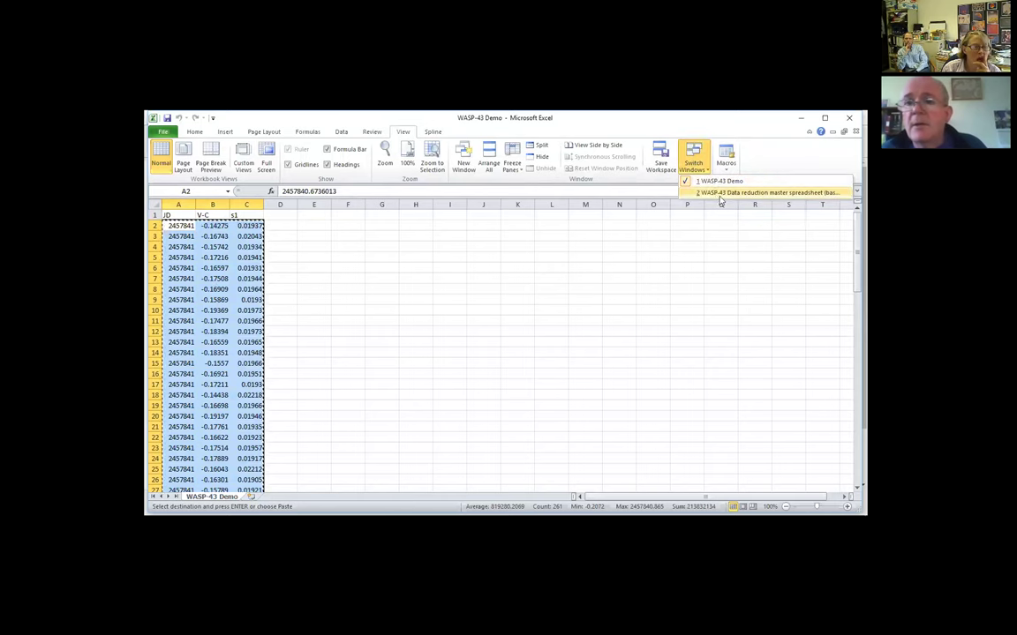
click(717, 192)
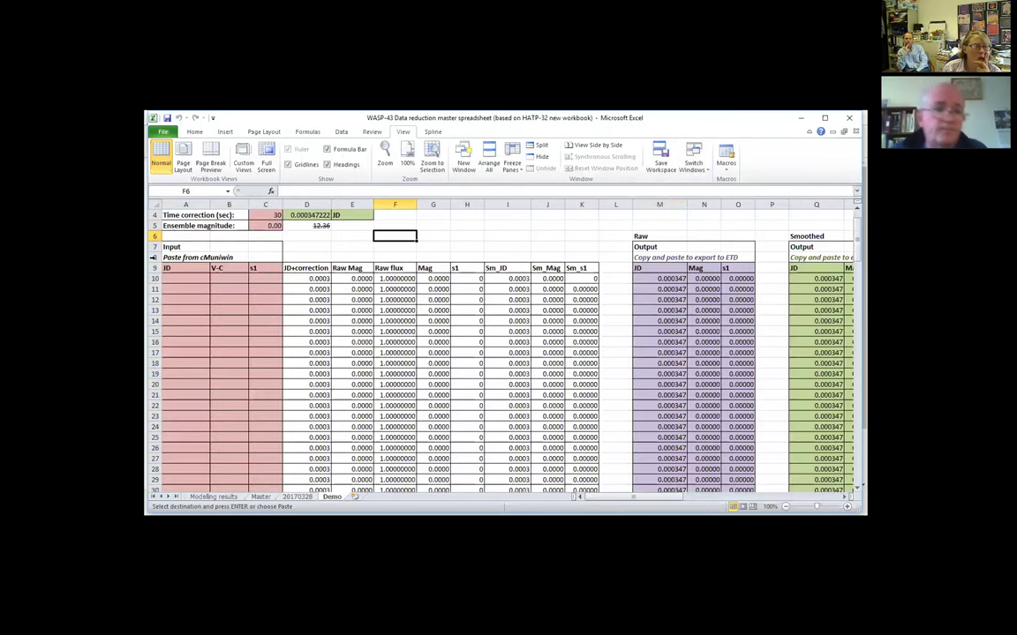
right_click(175, 278)
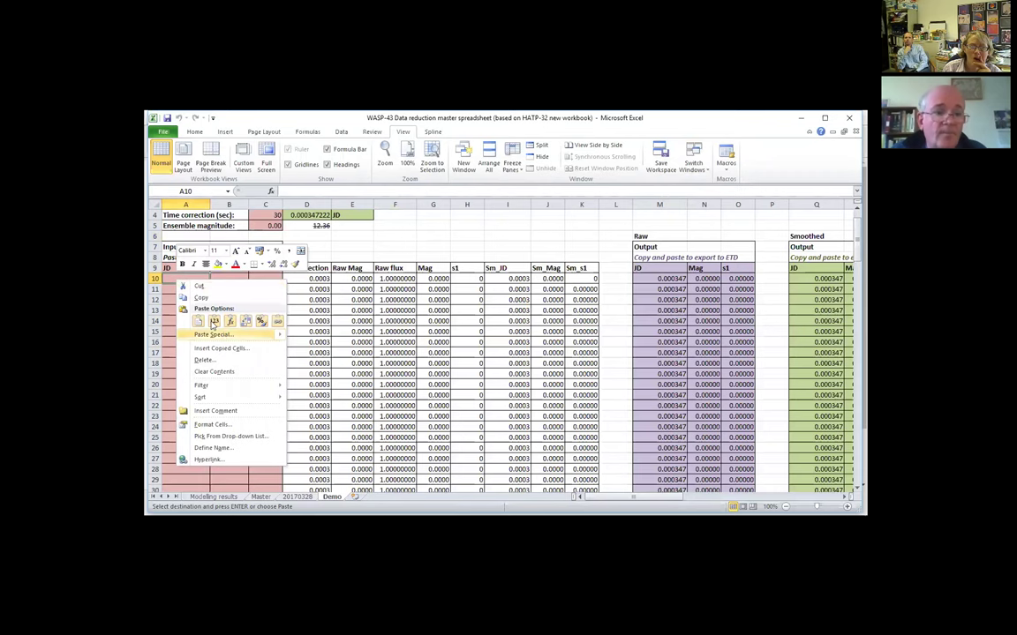
click(212, 320)
Examine the Demo sheet's light curve chart, comparing the Raw, SM2, SM3 and Binned series.
scroll(510, 309, down, 1)
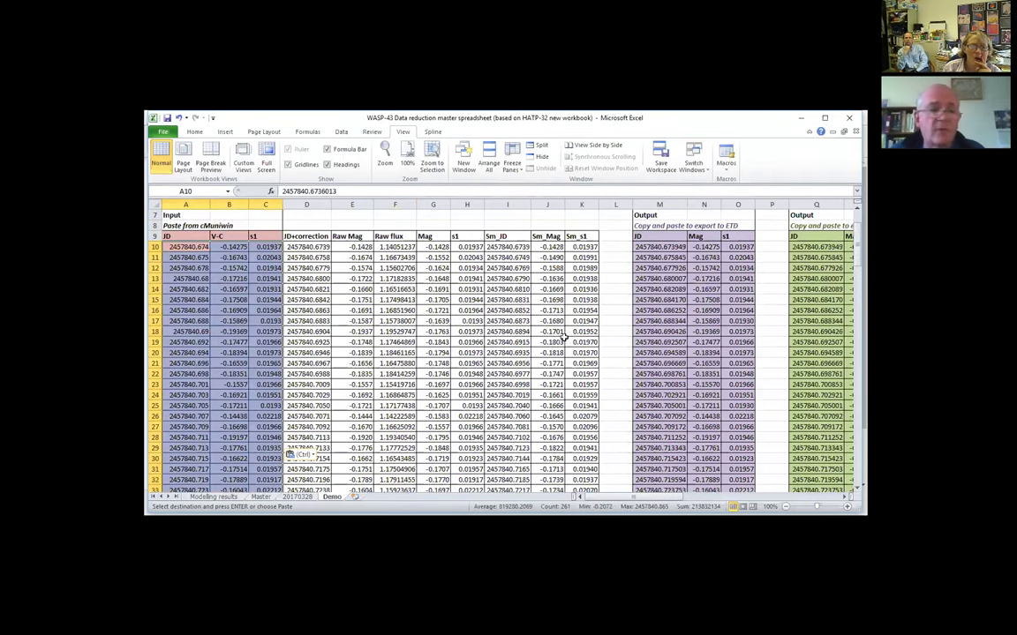
drag(654, 500, 697, 499)
scroll(837, 389, up, 1)
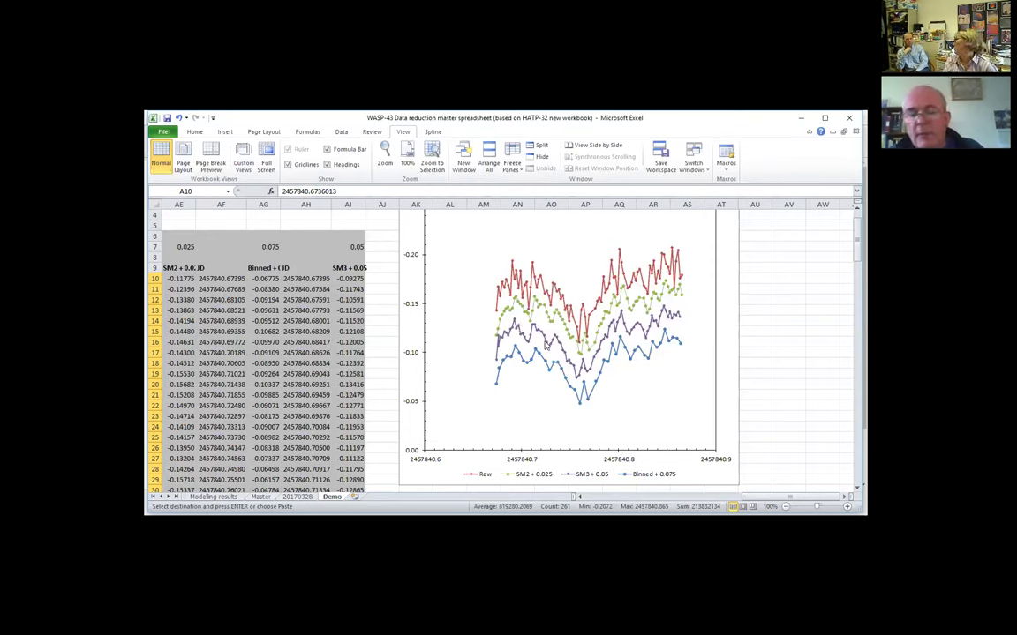
mouse_move(548, 339)
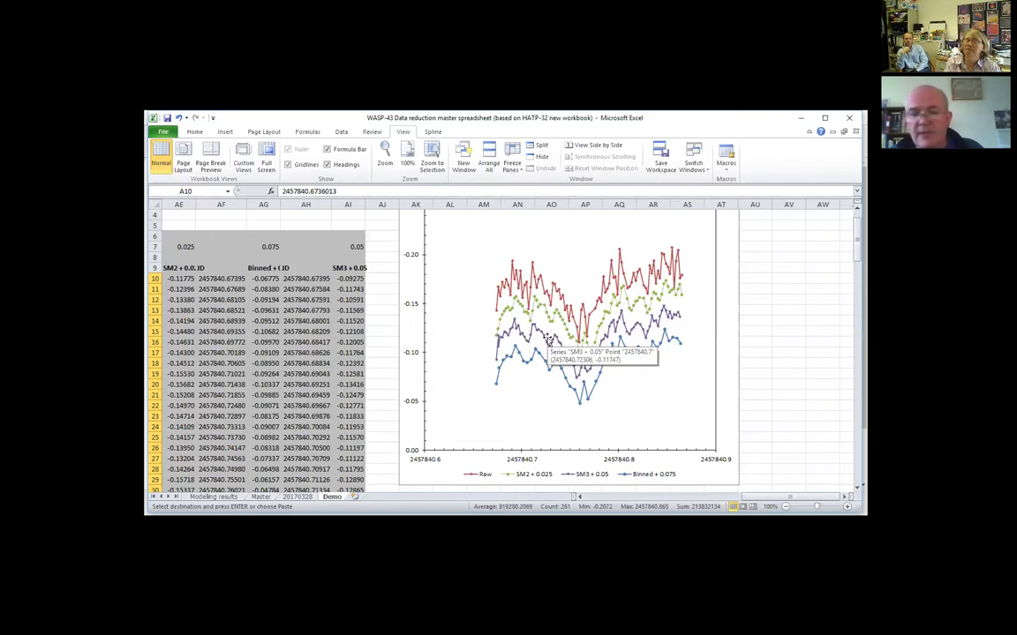
mouse_move(585, 404)
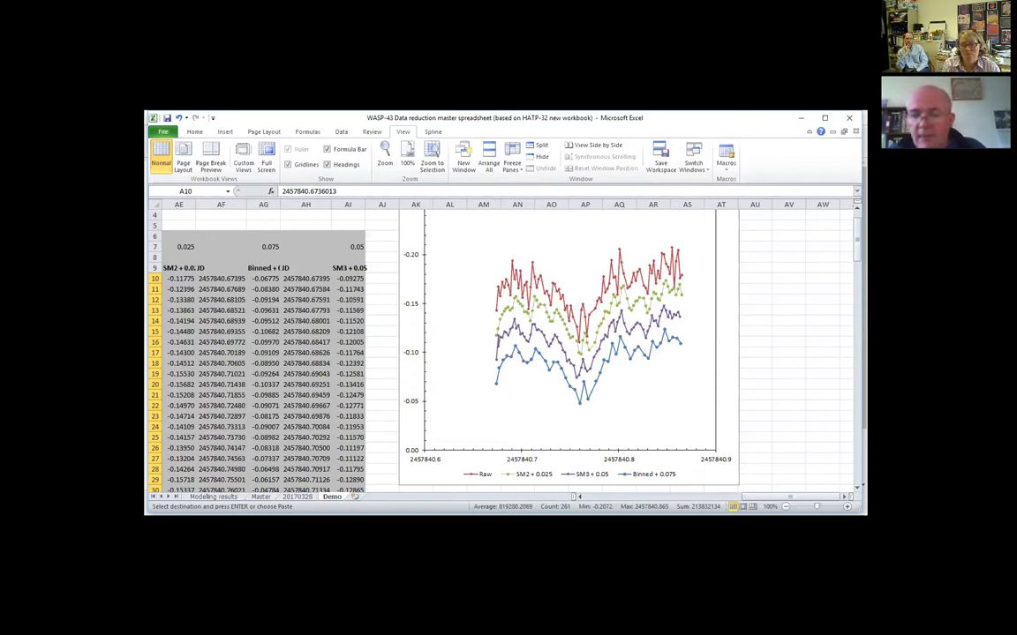
Review the Smoothed, Binned and Smoothed x 3 output tables, and inspect the first Raw Mag formula in E10.
drag(777, 496, 718, 469)
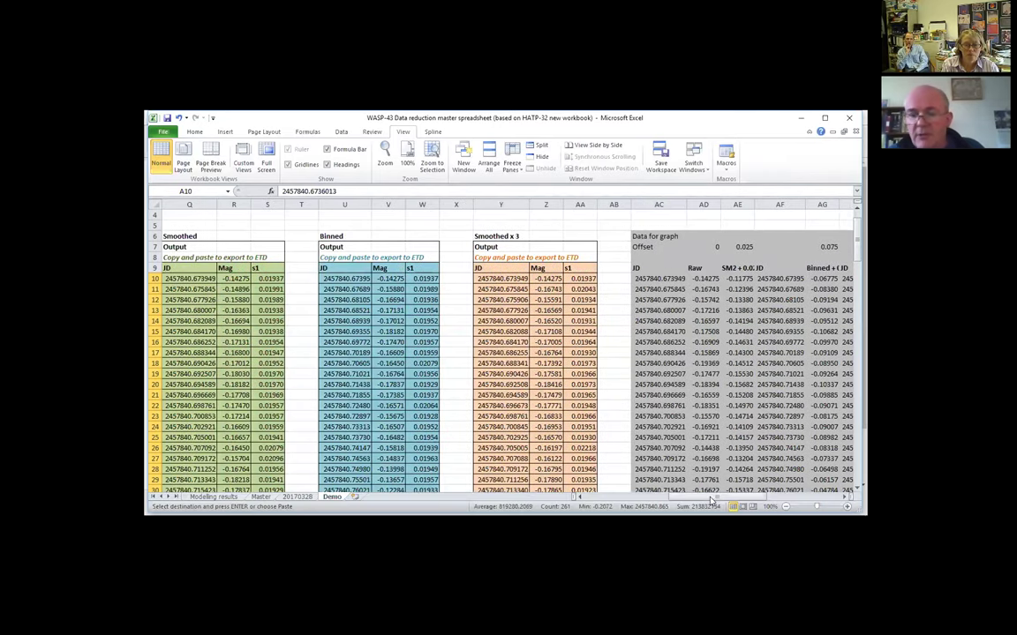
key(Home)
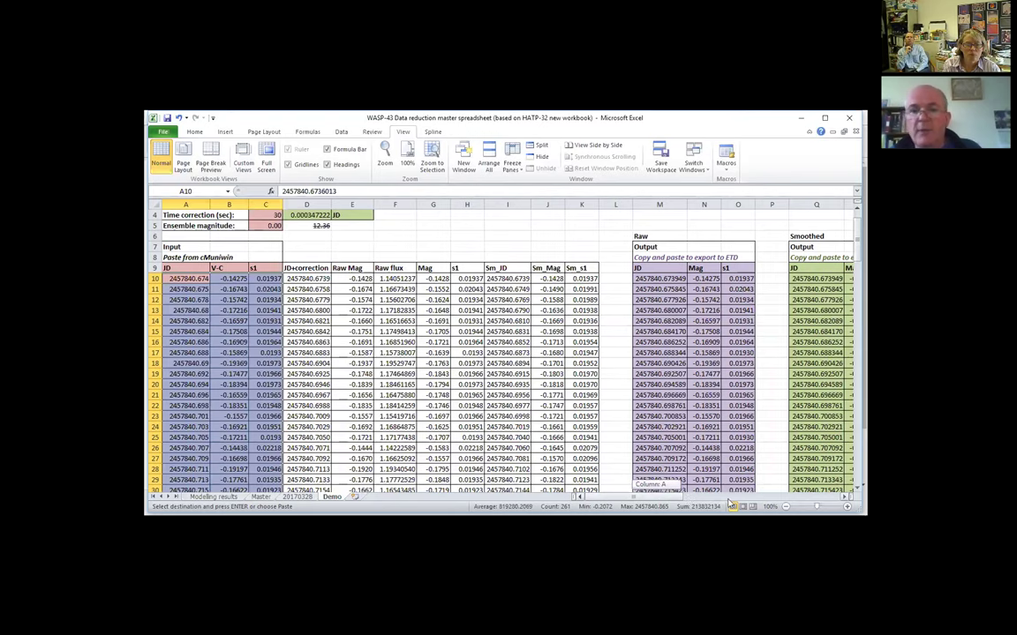
scroll(671, 487, right, 5)
scroll(711, 486, right, 5)
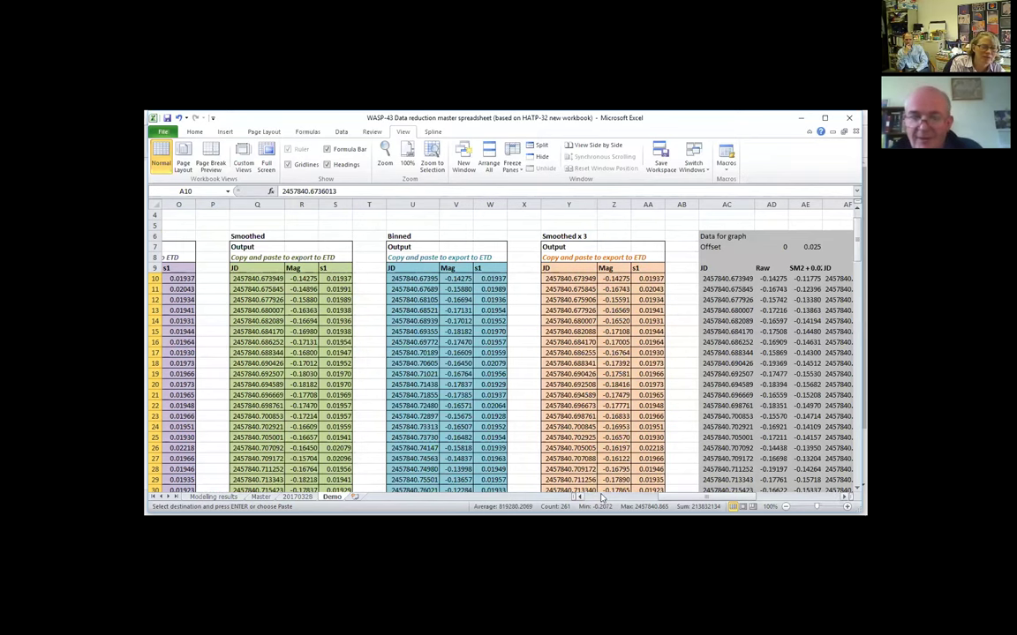
scroll(507, 353, left, 10)
key(Right)
key(Right)
key(Right)
key(Right)
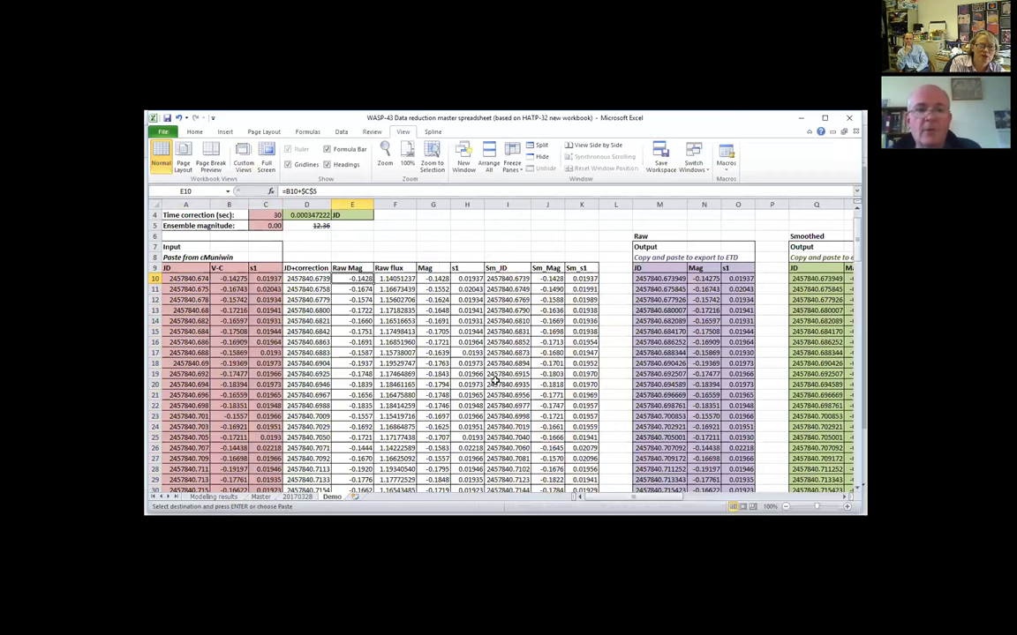
Inspect the first Raw flux formula in F10 and review the output tables and the Data for graph block.
click(388, 279)
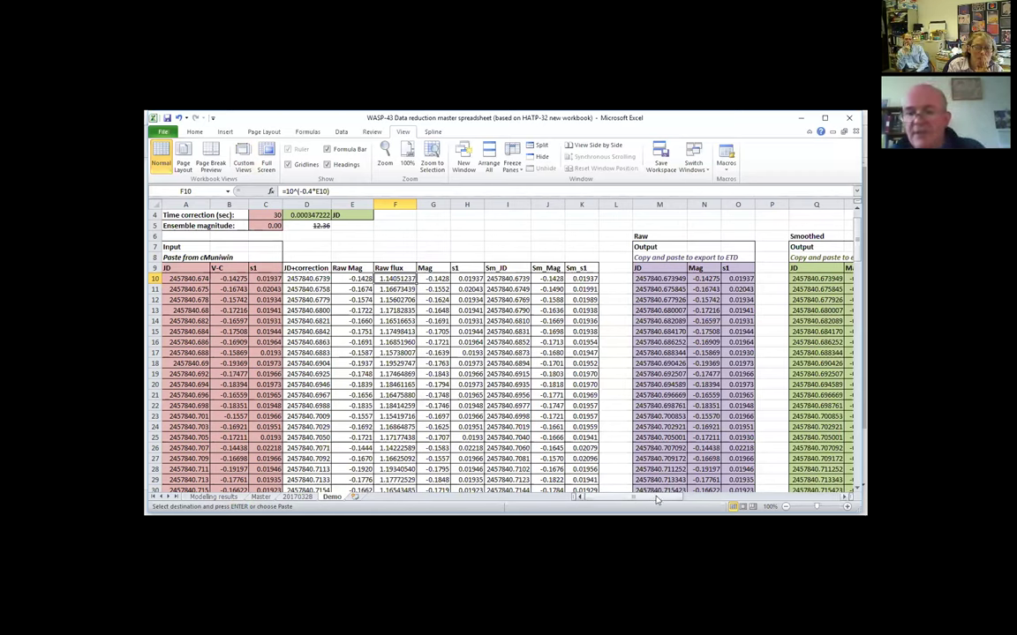
drag(647, 499, 662, 498)
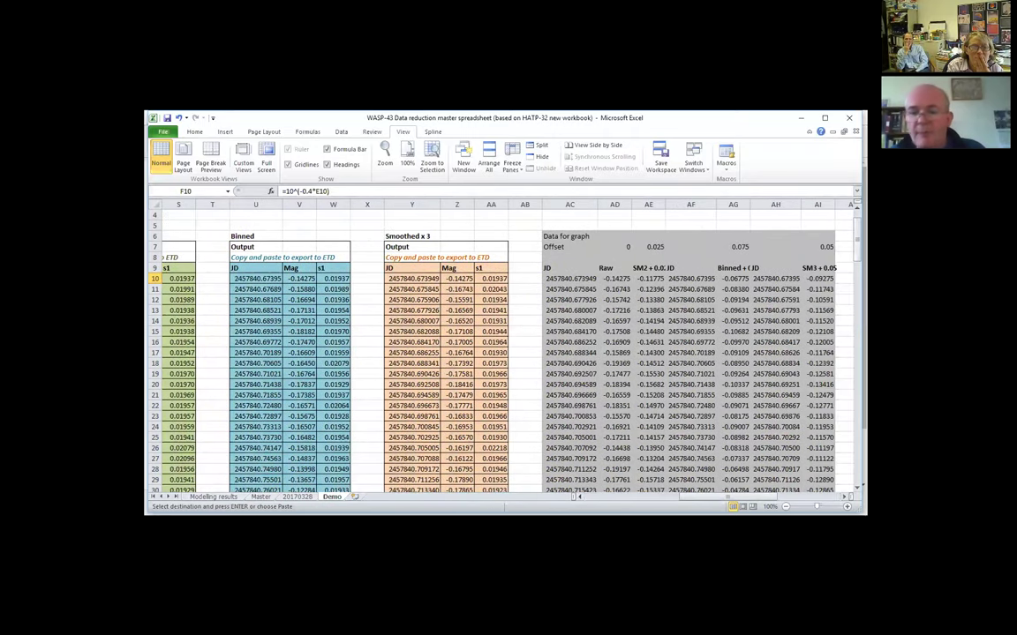
drag(729, 499, 565, 304)
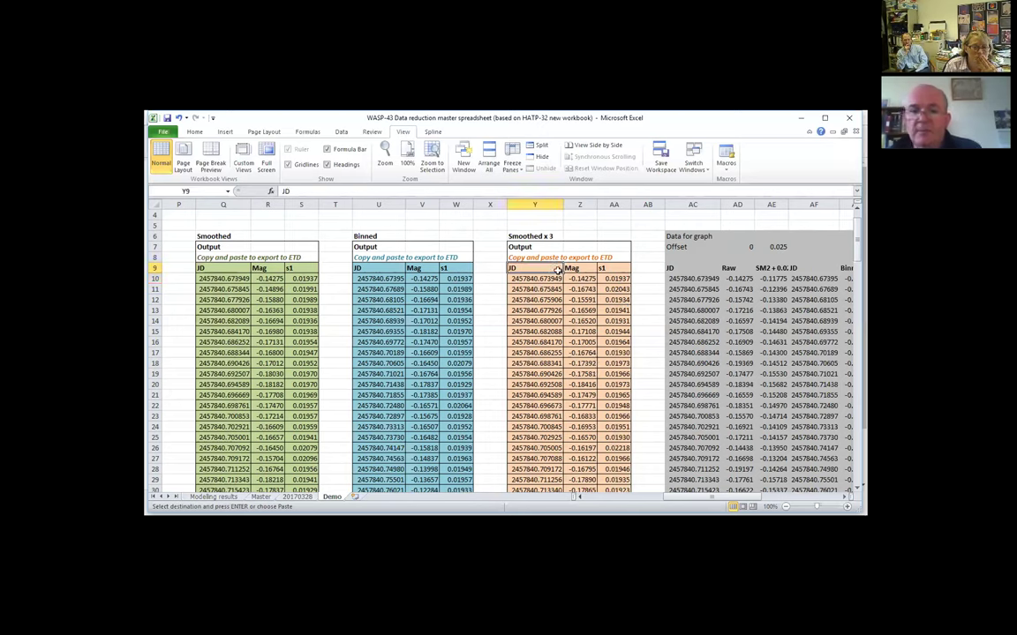
Copy the Smoothed x 3 output table with its JD, Mag and s1 headers, Y9 to AA96, leaving out the invalid trailing rows.
drag(516, 268, 572, 269)
click(542, 268)
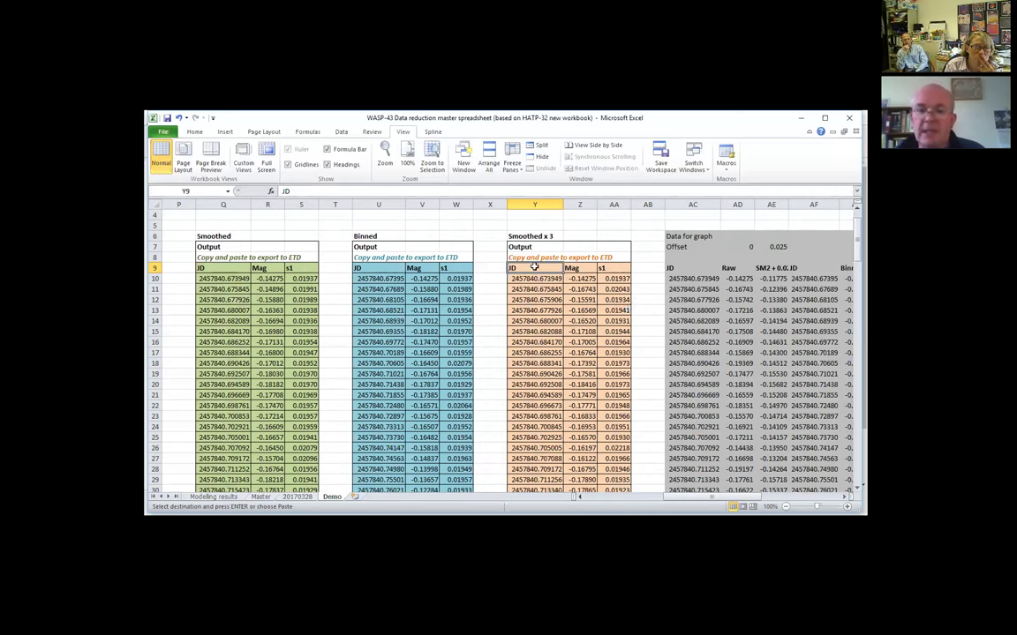
drag(534, 267, 621, 257)
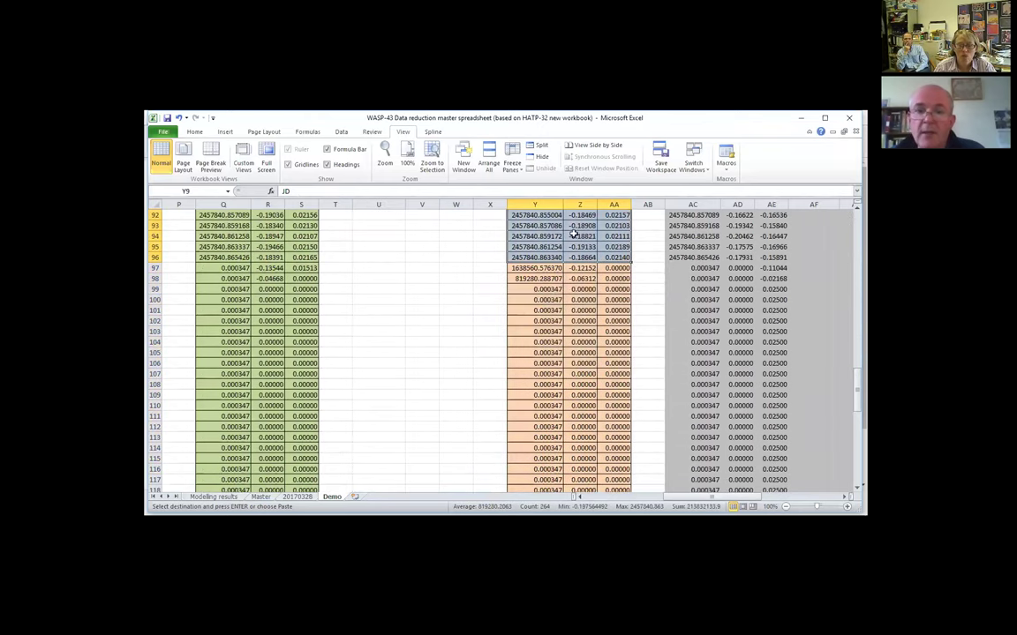
right_click(575, 231)
click(600, 252)
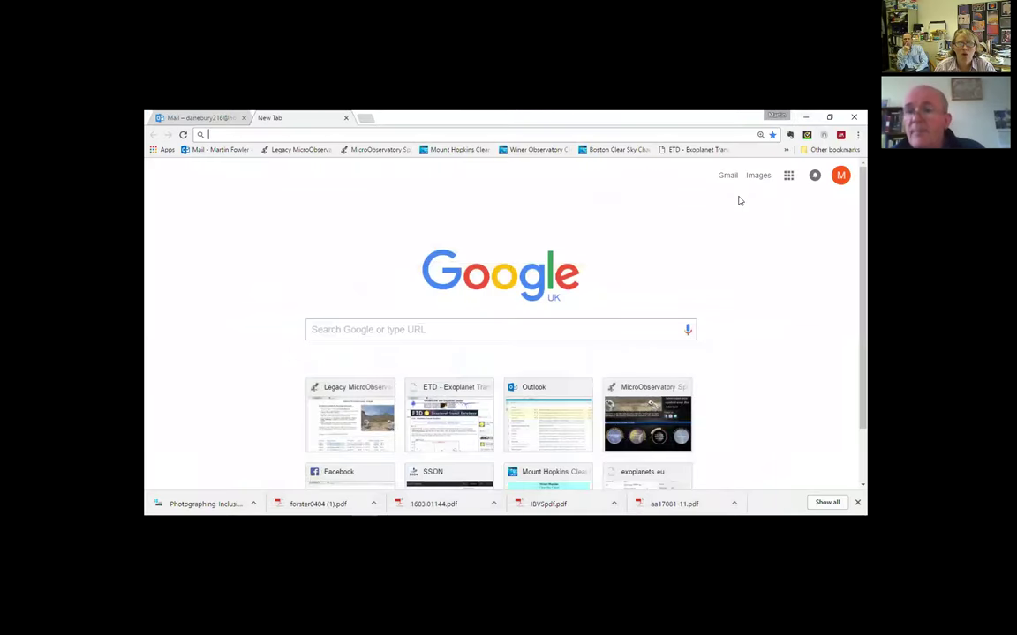
Open a blank Notepad document from the desktop and paste the copied Smoothed x 3 data into it.
key(super+d)
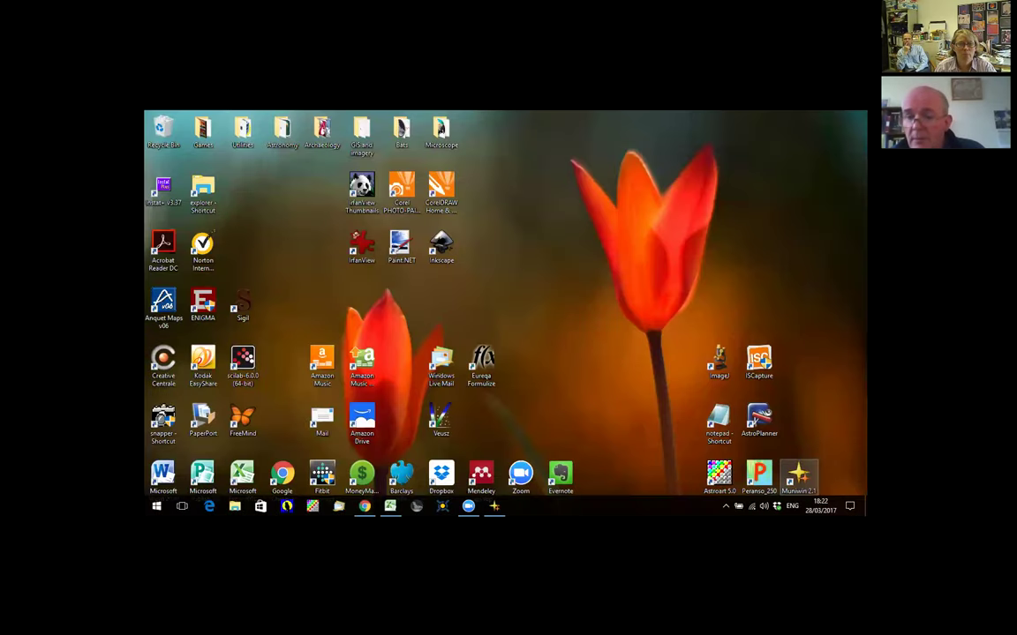
double_click(719, 424)
right_click(305, 173)
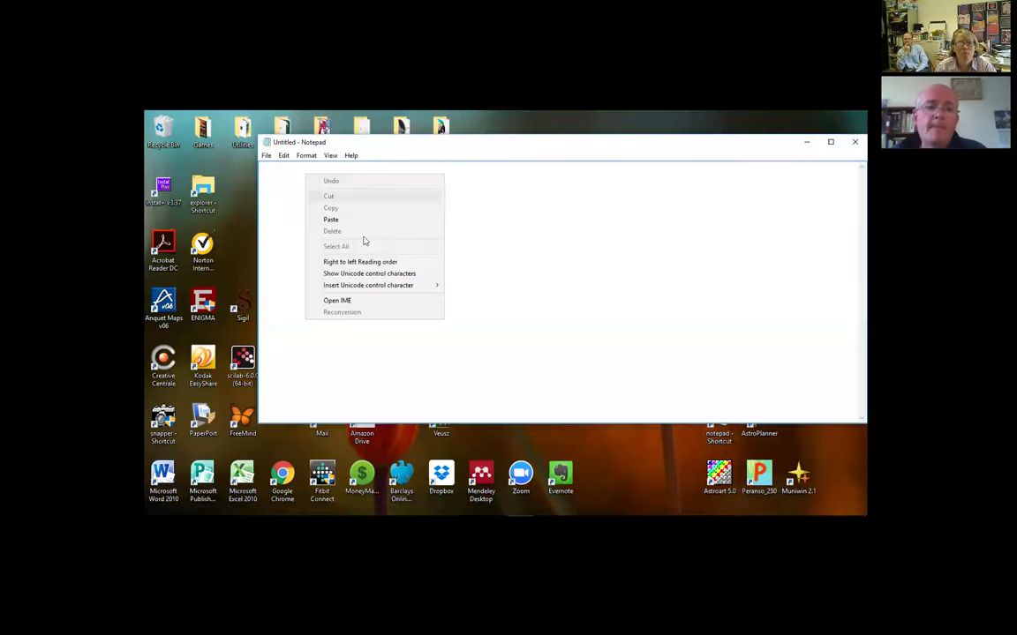
click(345, 220)
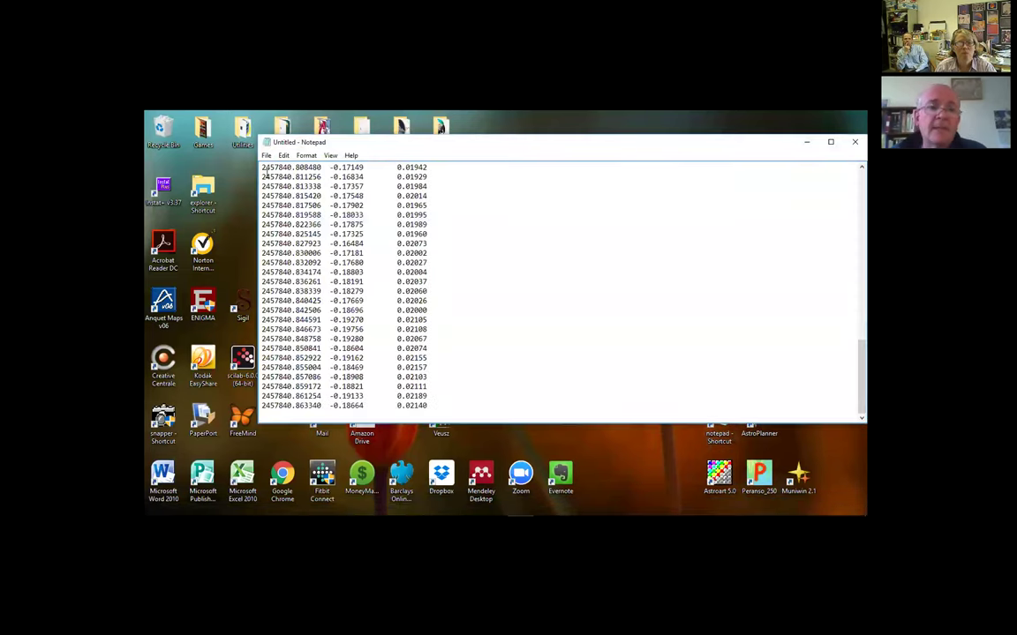
scroll(263, 177, up, 20)
Save the text as WASP-43 Demo DIY in the Data reduction folder, replacing the existing file, and close Notepad.
click(267, 156)
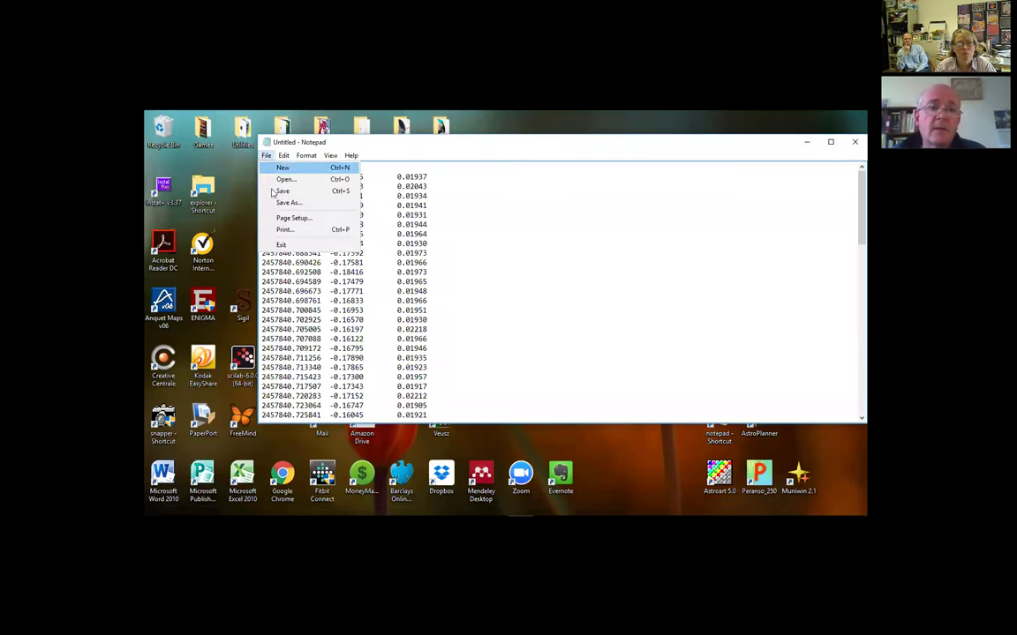
click(282, 204)
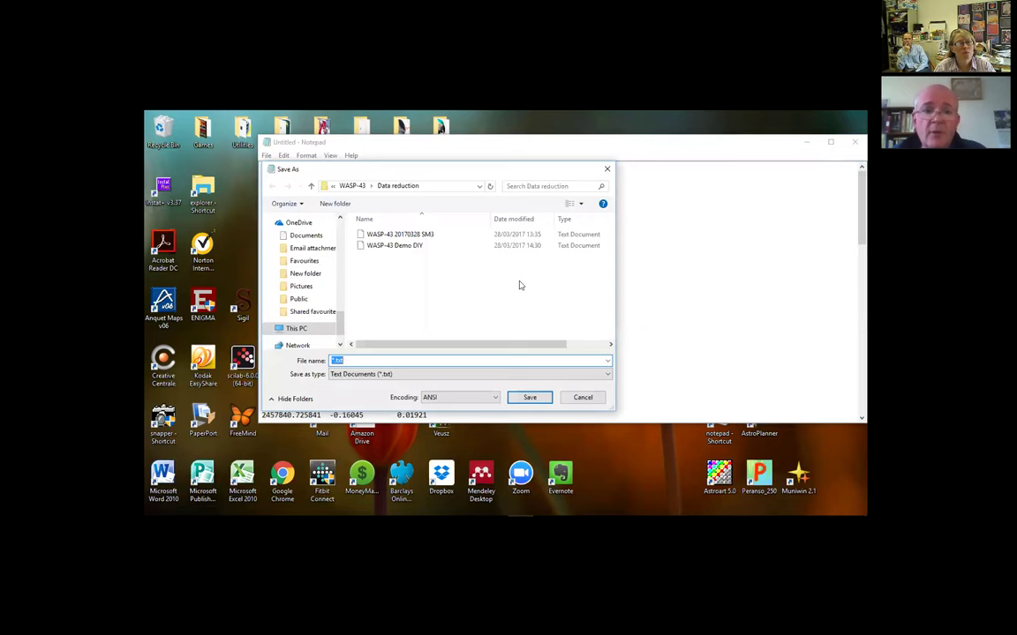
click(392, 246)
click(529, 398)
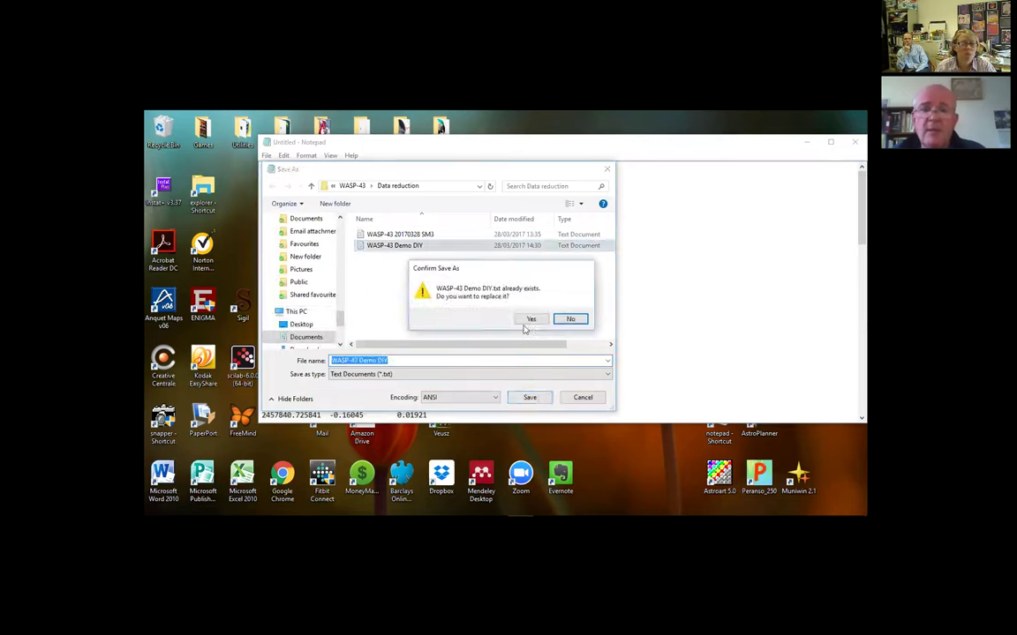
click(530, 320)
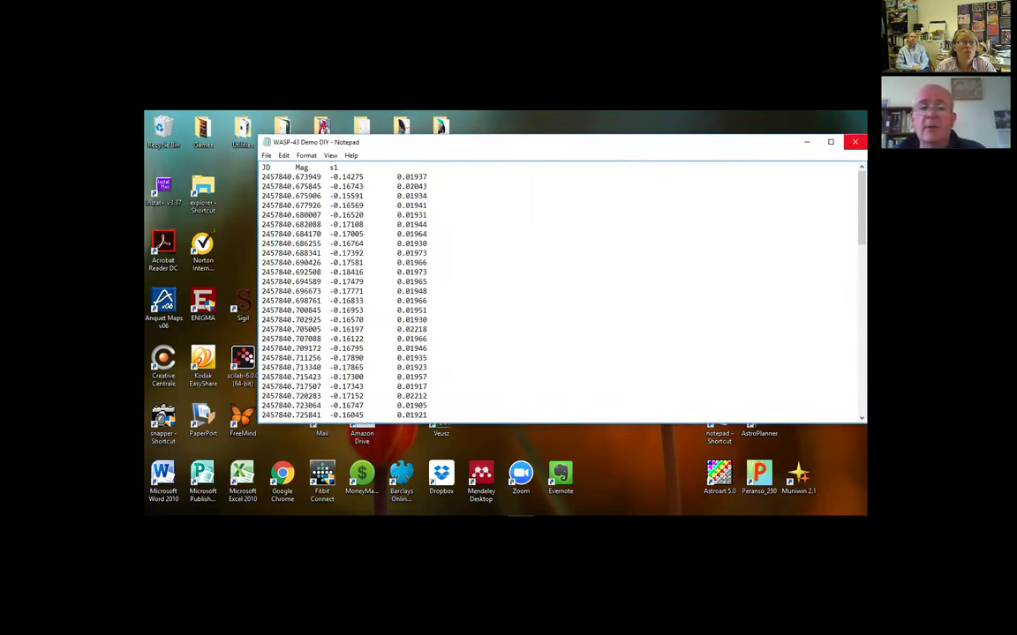
click(854, 141)
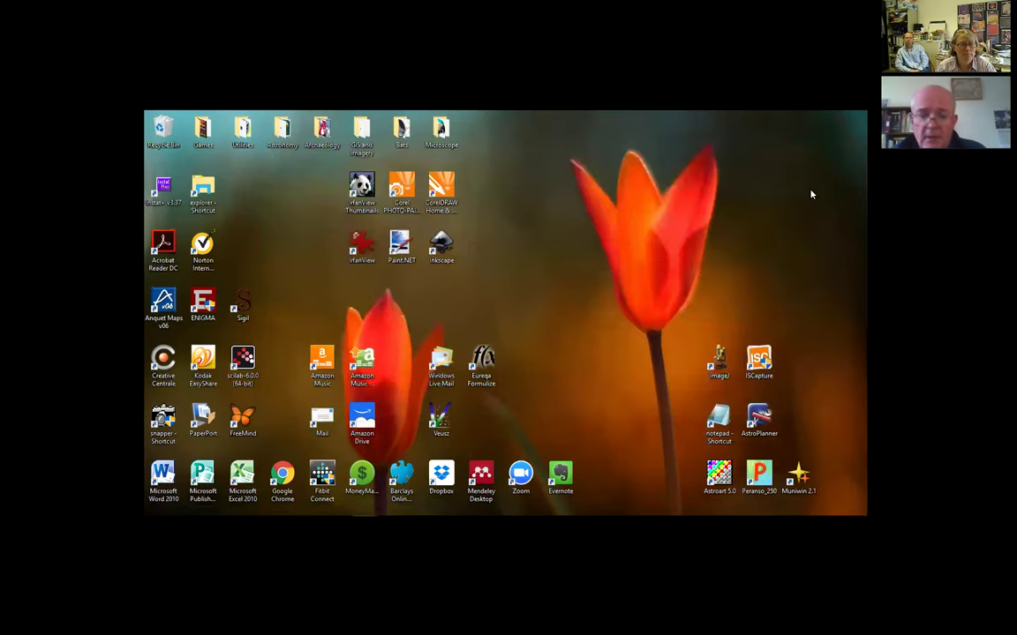
Switch to Chrome and open the Exoplanet Transit Database data upload page at var2.astro.cz/ETD/protocol.php.
click(365, 505)
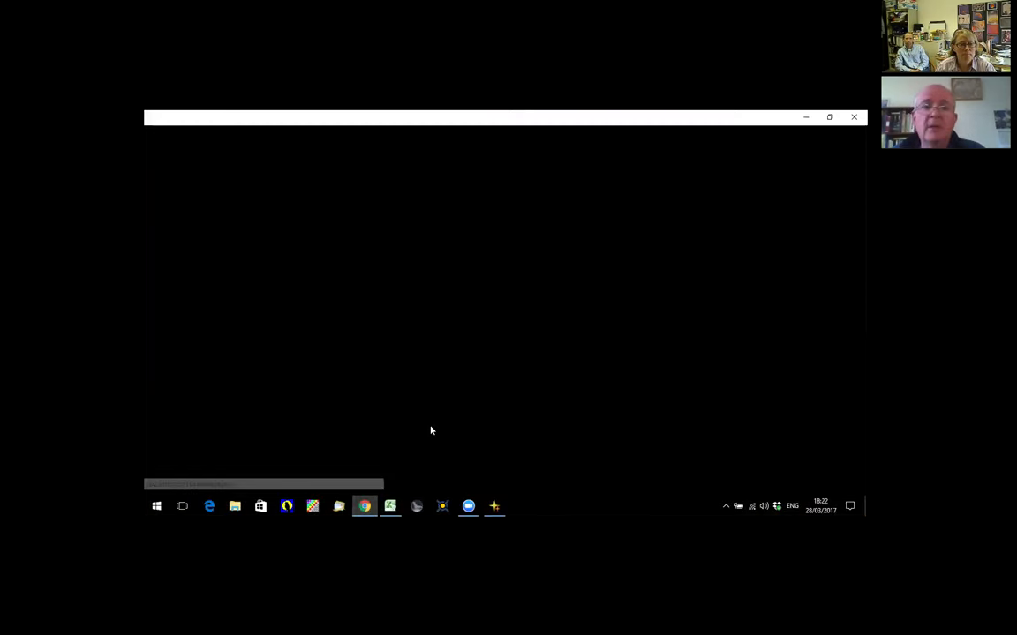
key(ctrl+v)
key(Return)
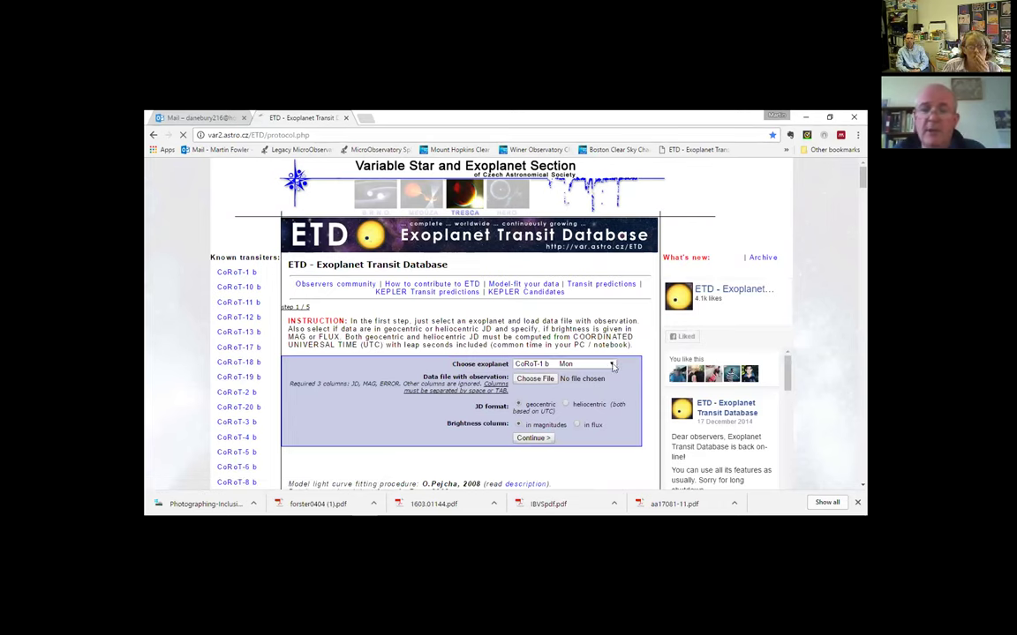
Choose WASP-43 b as the exoplanet, load WASP-43 Demo DIY.txt as the observation data file, and continue to the fitting parameters.
click(611, 365)
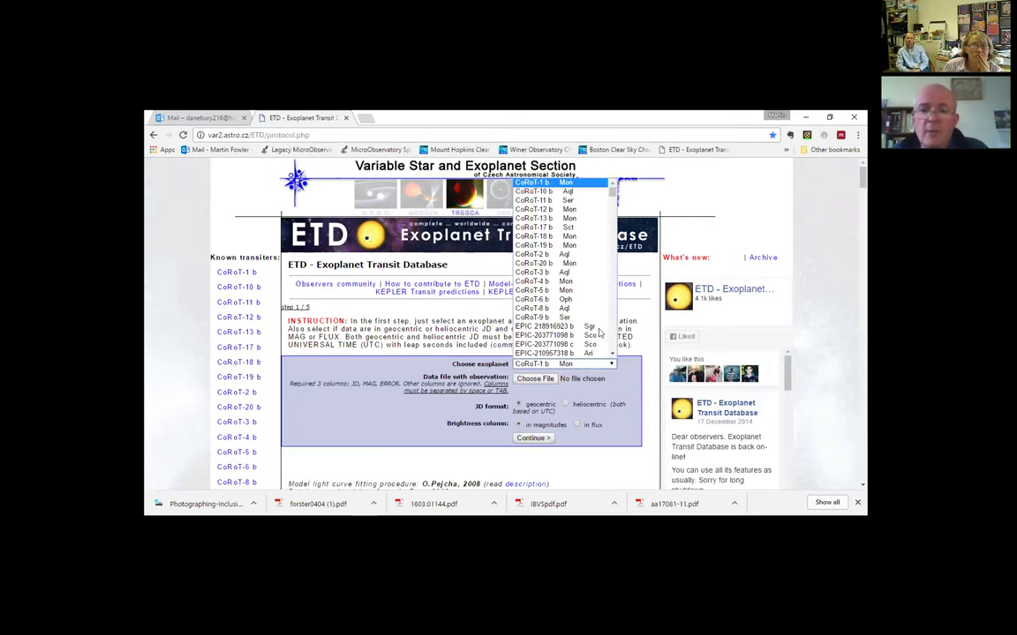
scroll(599, 332, down, 20)
scroll(599, 335, down, 15)
scroll(599, 335, down, 4)
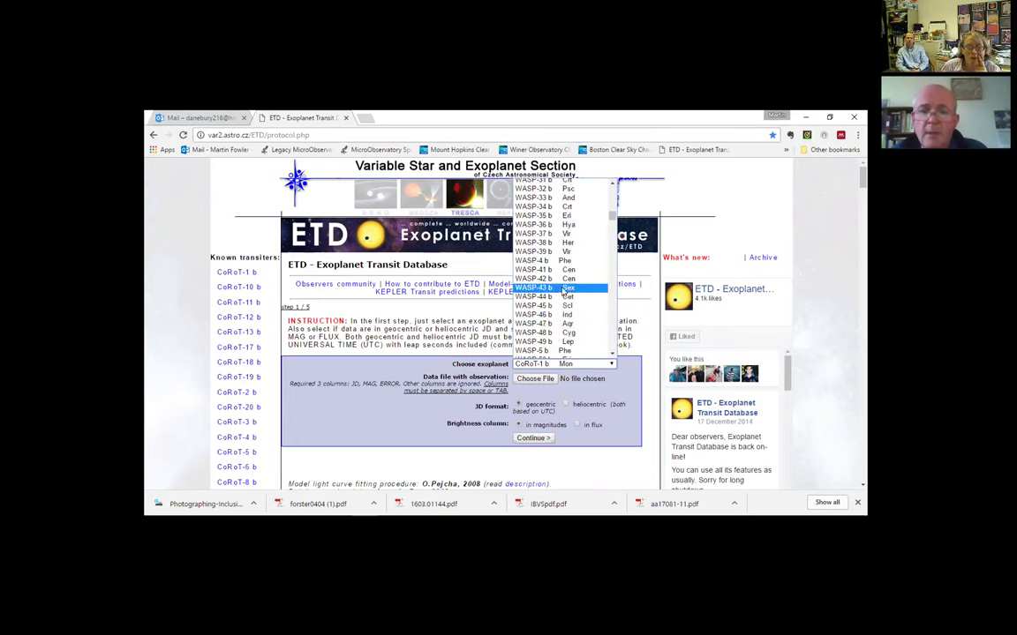
click(547, 288)
click(537, 383)
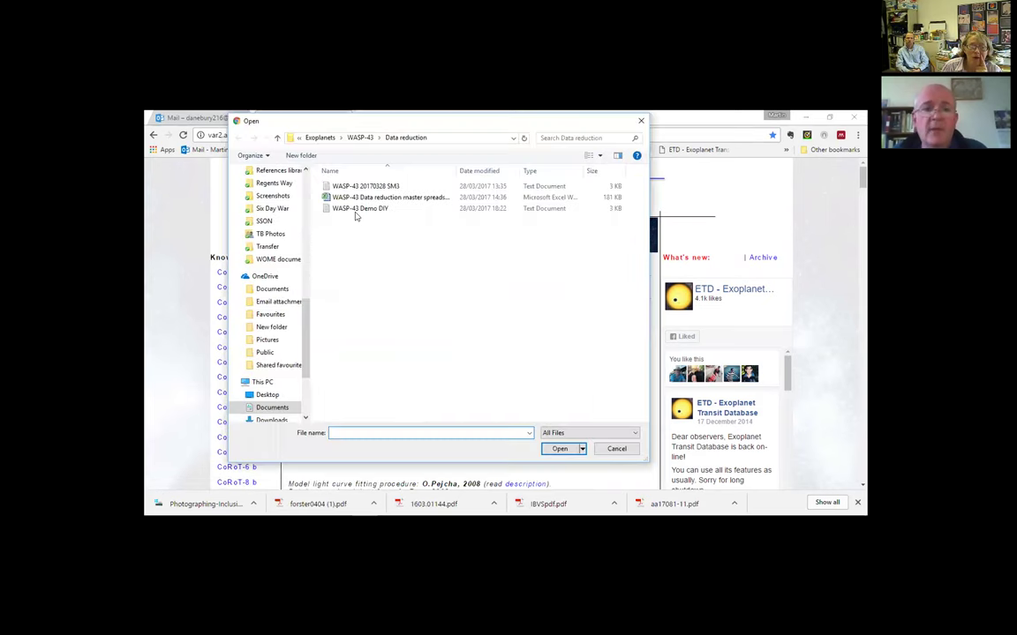
click(356, 212)
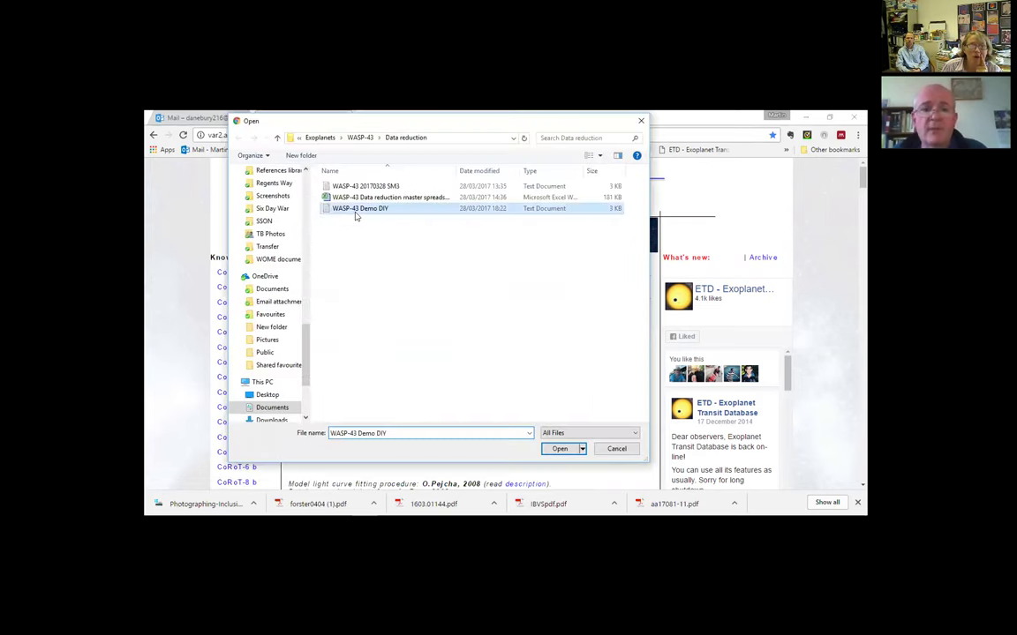
click(562, 450)
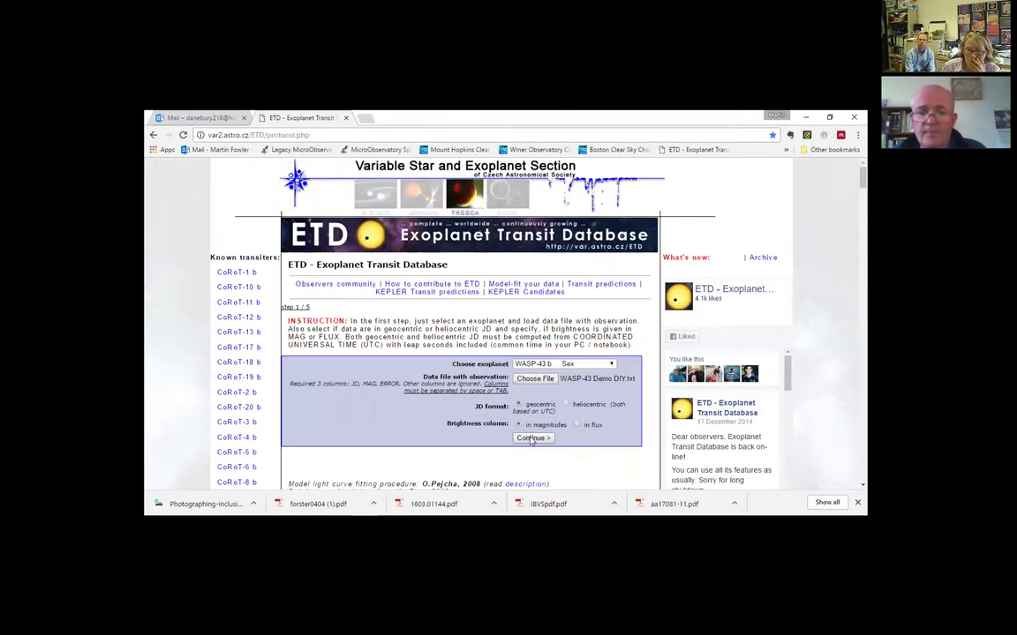
click(531, 439)
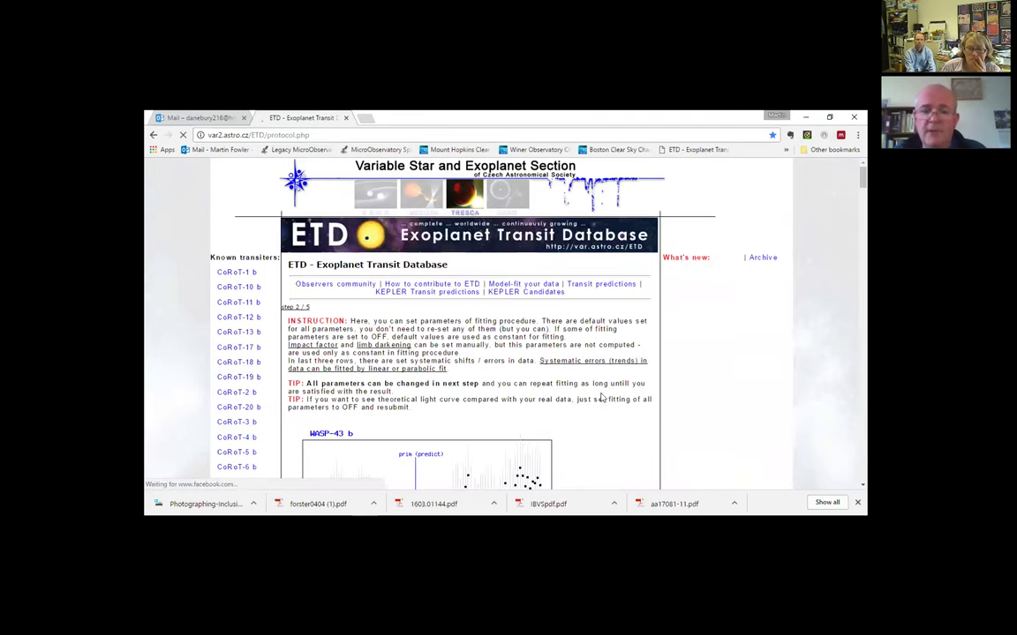
Review the WASP-43 b light curve and fitting parameters, and compute the transit fit with the default settings.
scroll(626, 433, down, 6)
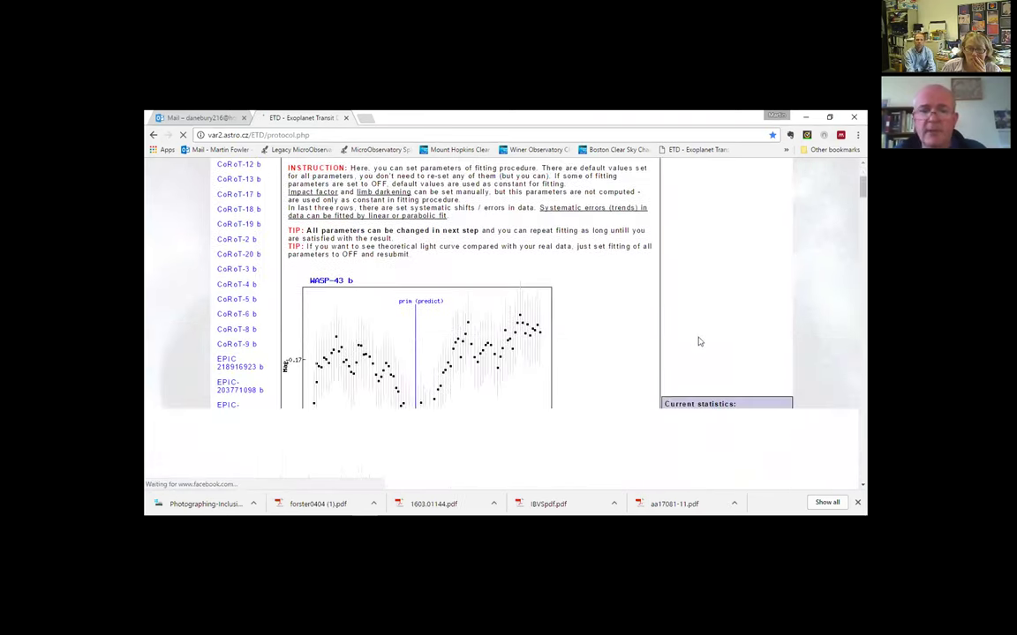
scroll(547, 320, down, 1)
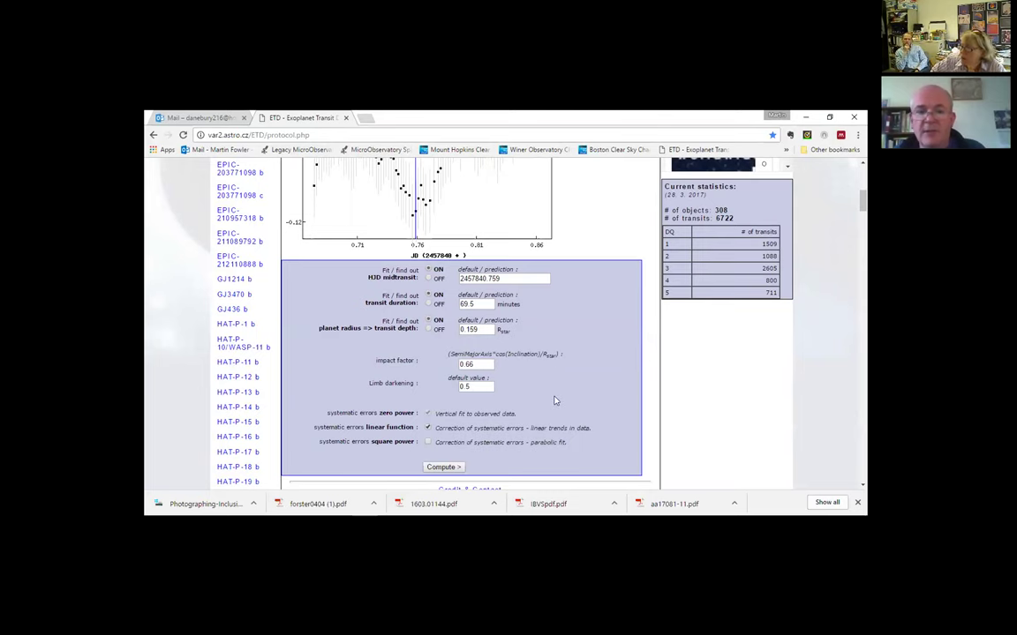
scroll(558, 376, down, 1)
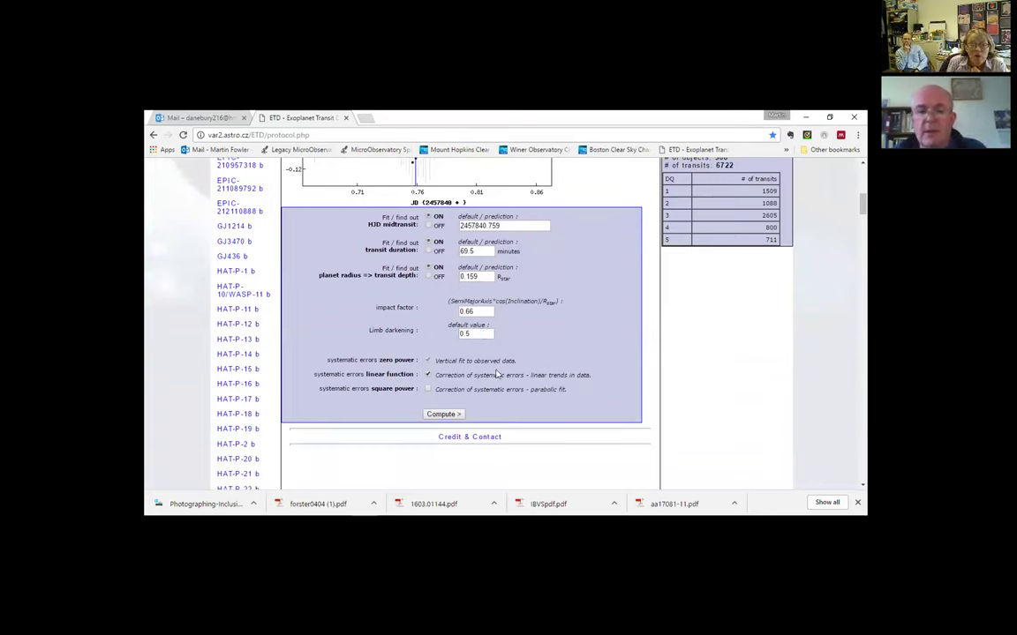
click(443, 415)
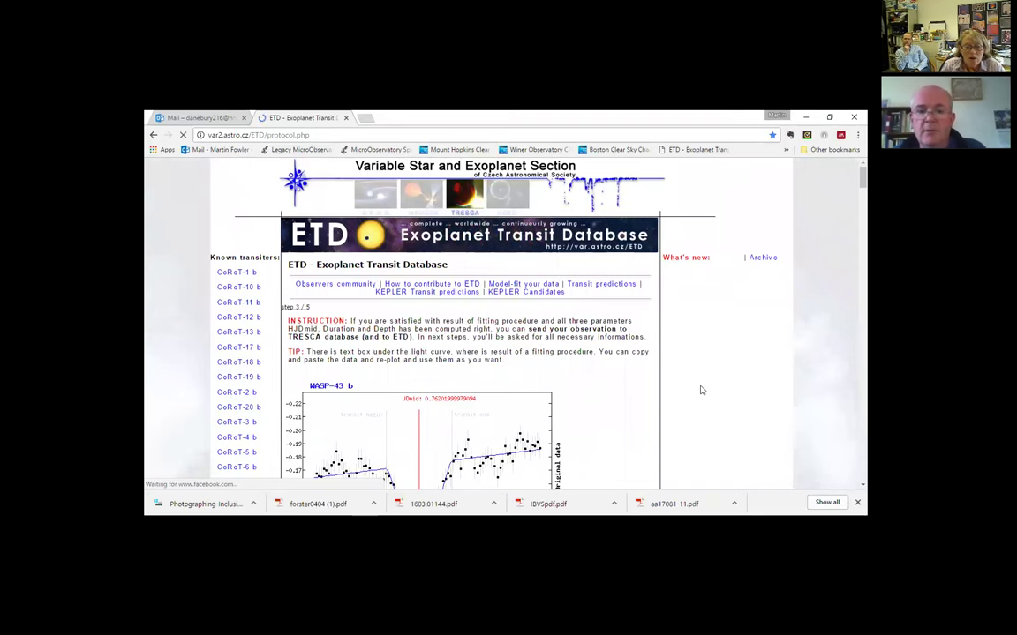
Examine the fitted WASP-43 b light curve, the residuals plot, and the computed mid-transit, duration and depth.
scroll(647, 386, down, 5)
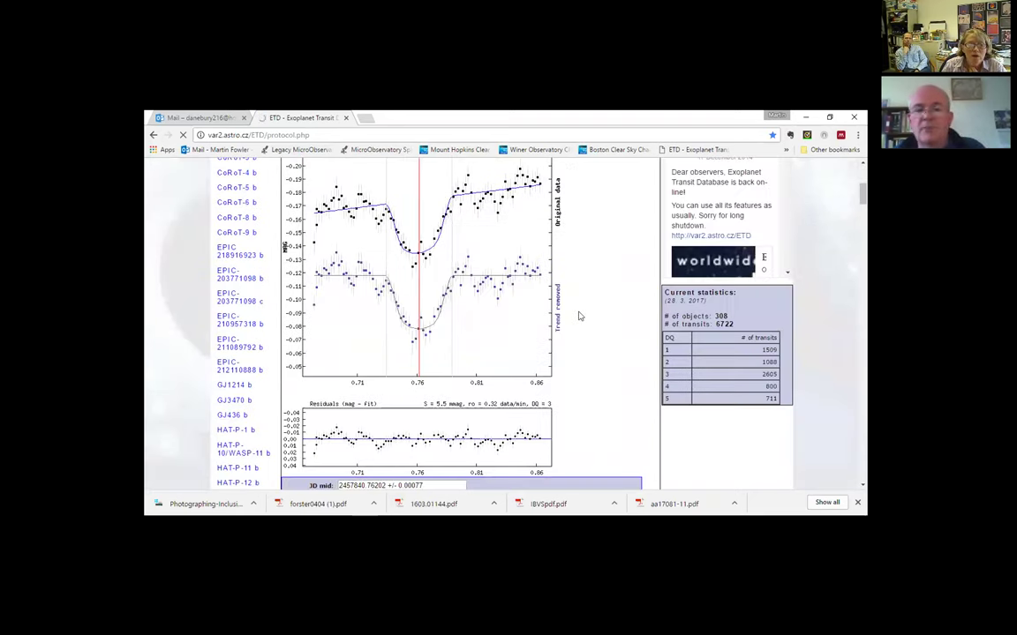
scroll(597, 323, down, 2)
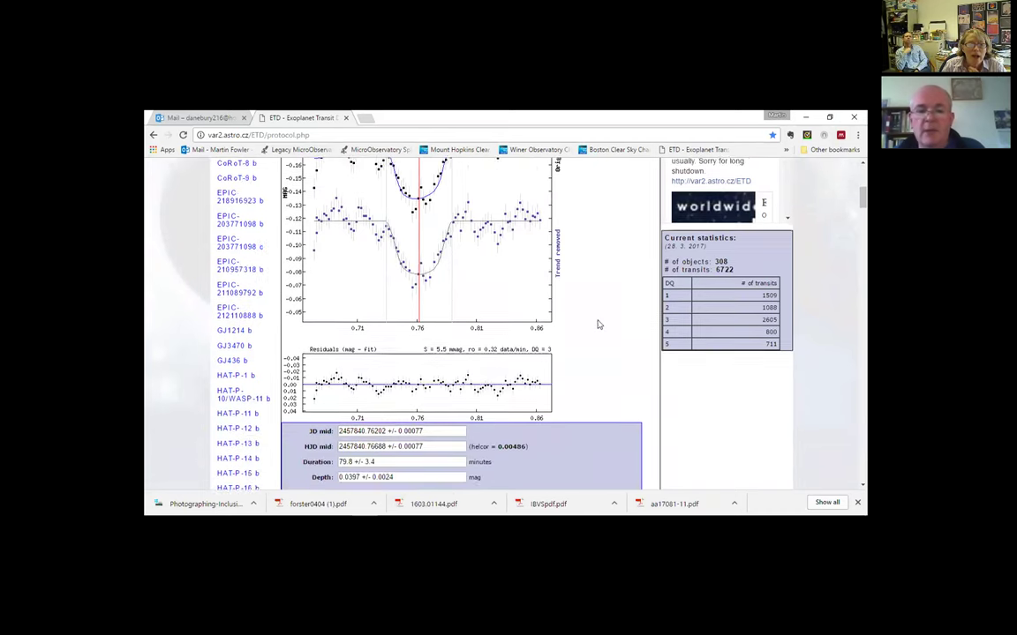
scroll(601, 319, up, 3)
scroll(605, 318, down, 1)
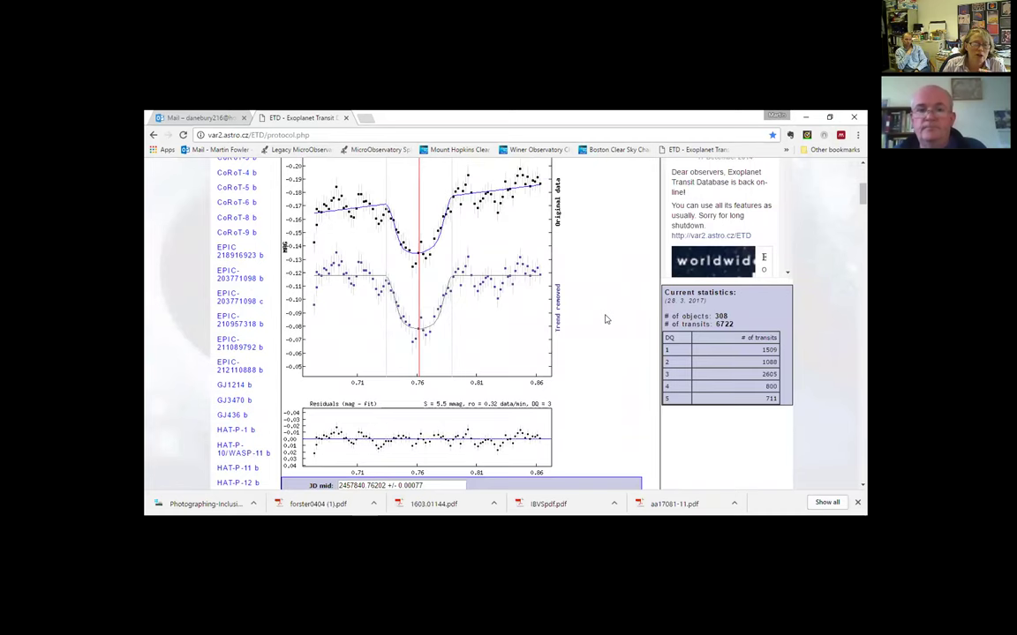
scroll(605, 319, up, 1)
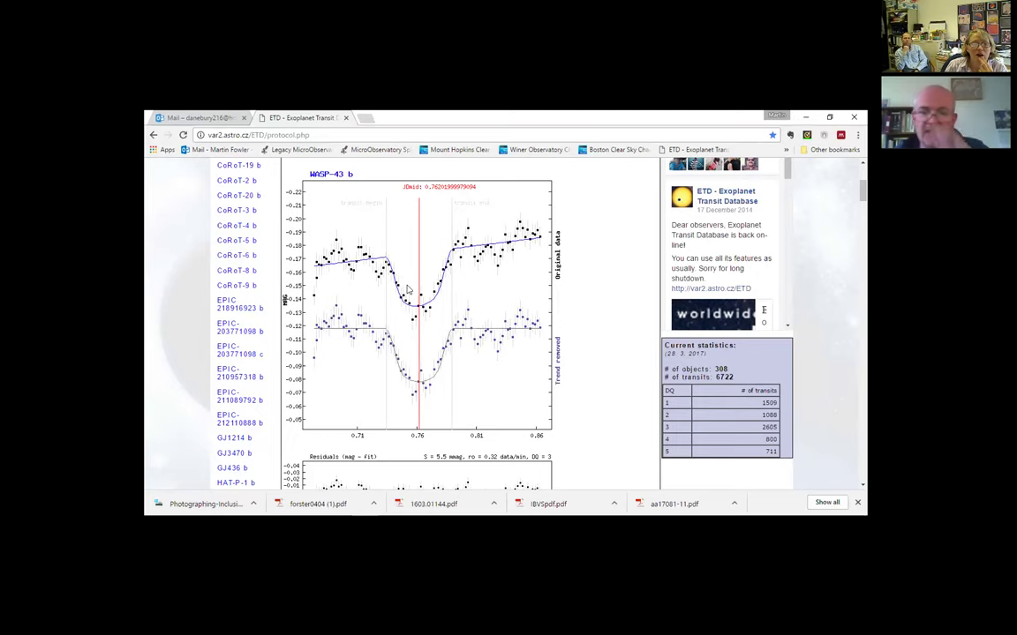
scroll(512, 324, down, 1)
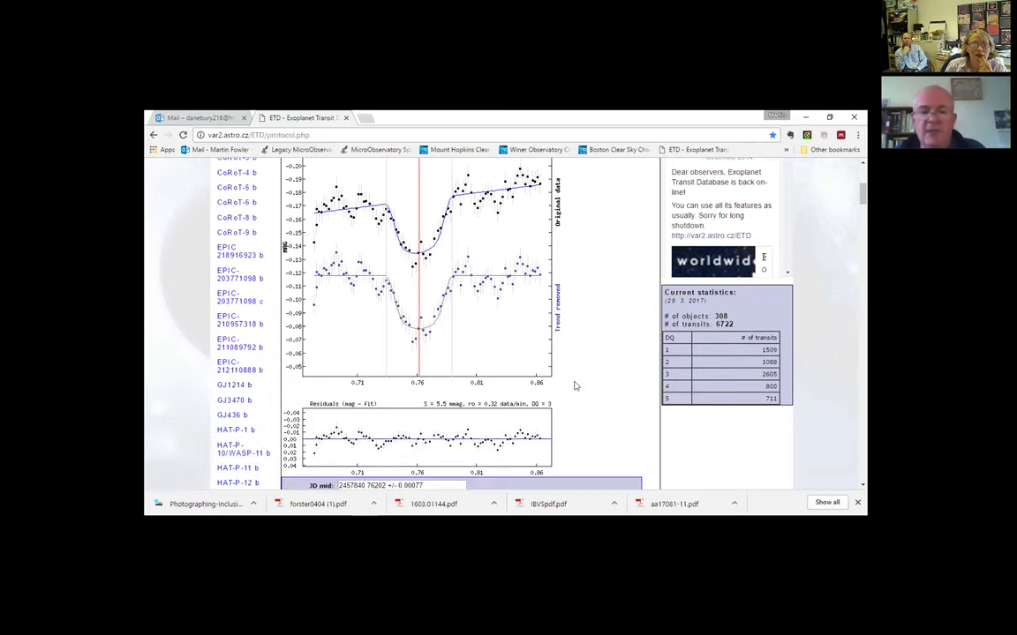
scroll(615, 356, down, 1)
scroll(609, 357, down, 1)
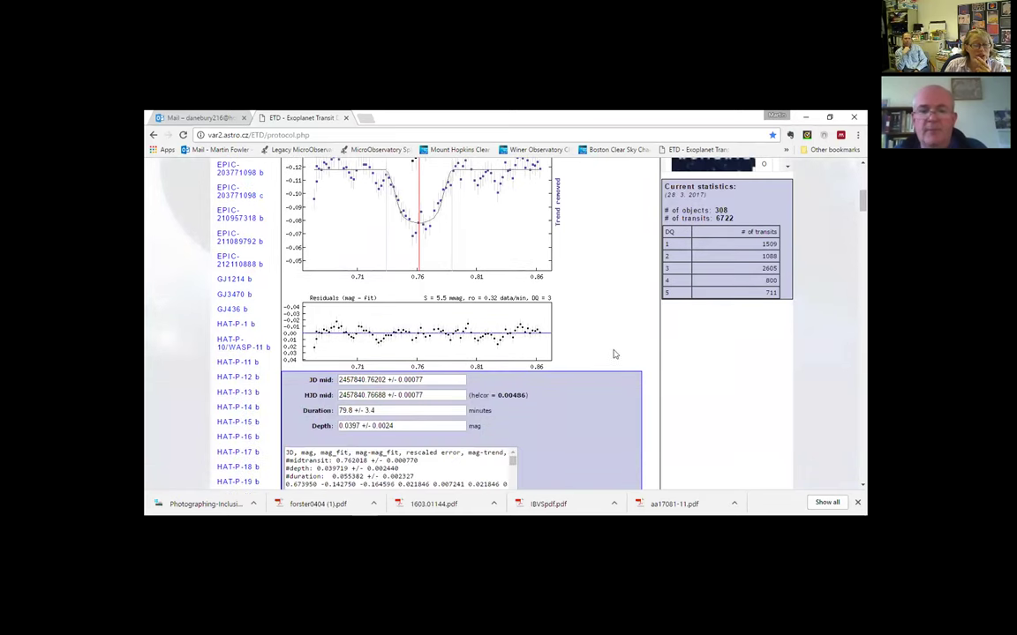
scroll(595, 349, up, 1)
scroll(594, 347, down, 1)
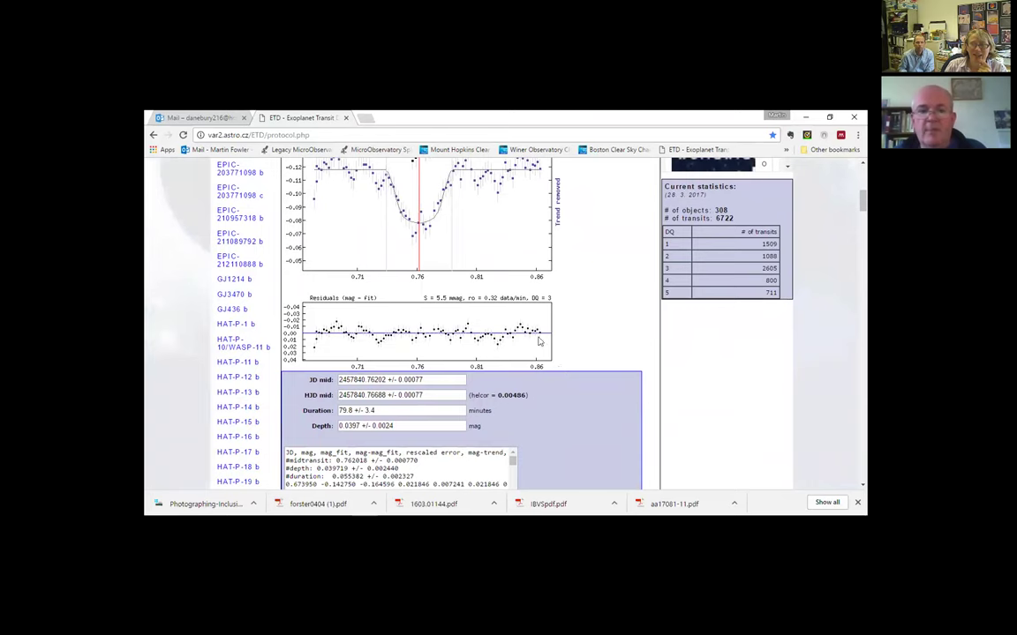
Show the fitted transit in ETD from the link beneath the fit's data listing.
scroll(487, 301, down, 3)
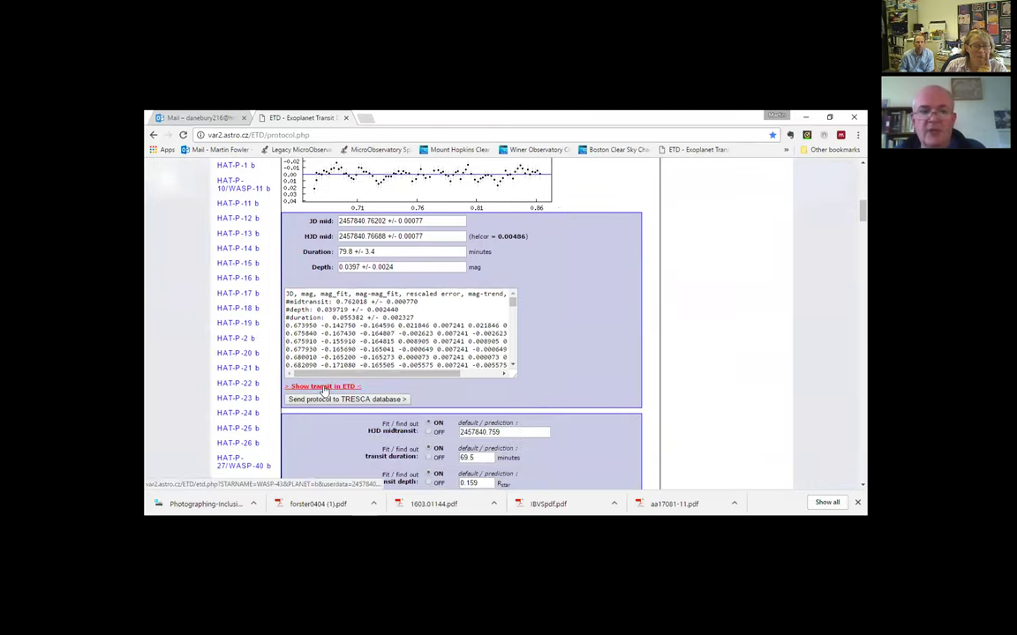
click(324, 387)
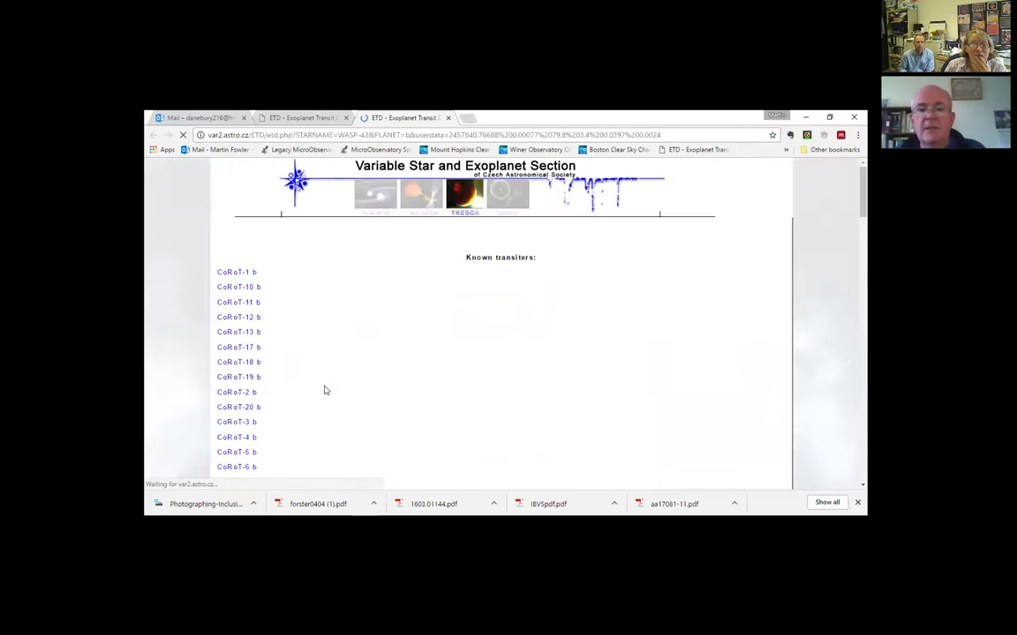
Examine how the user's data point compares with the database records in the WASP-43 b O-C, transit-duration and transit-depth plots.
scroll(534, 407, down, 1)
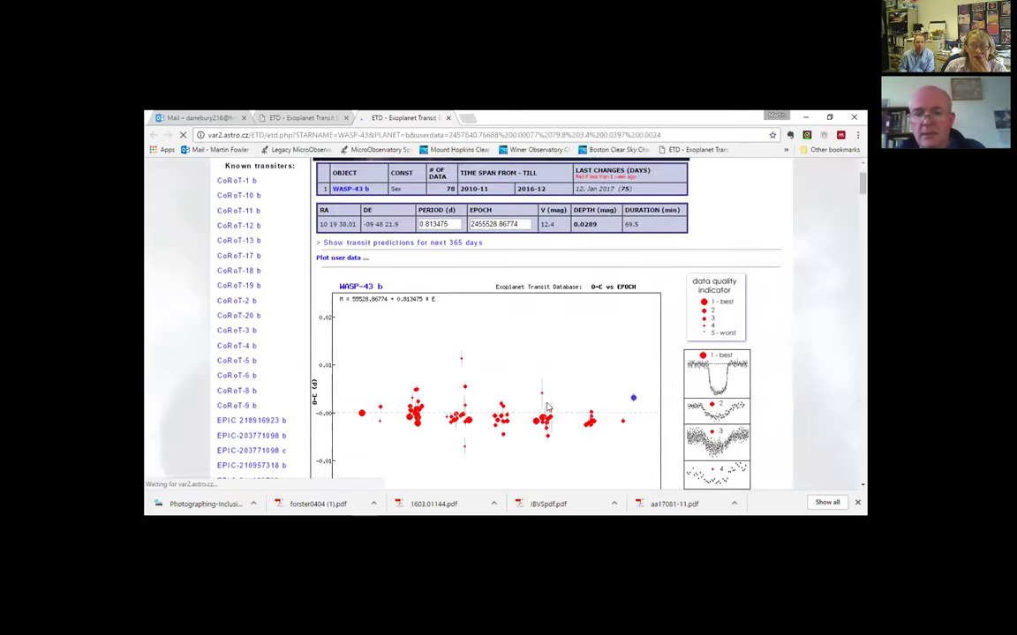
scroll(546, 406, down, 1)
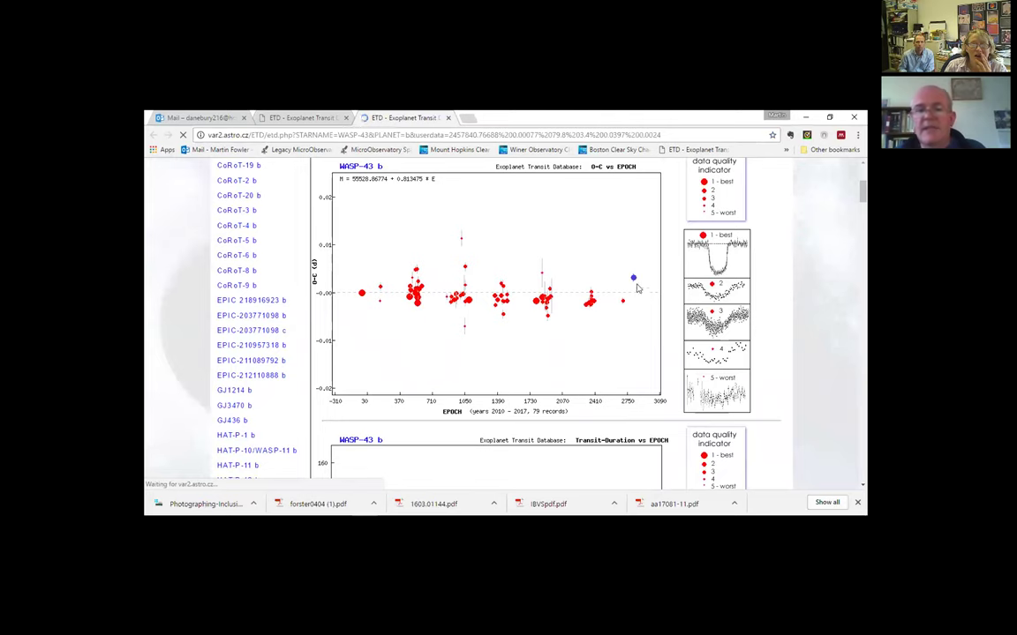
scroll(643, 281, down, 1)
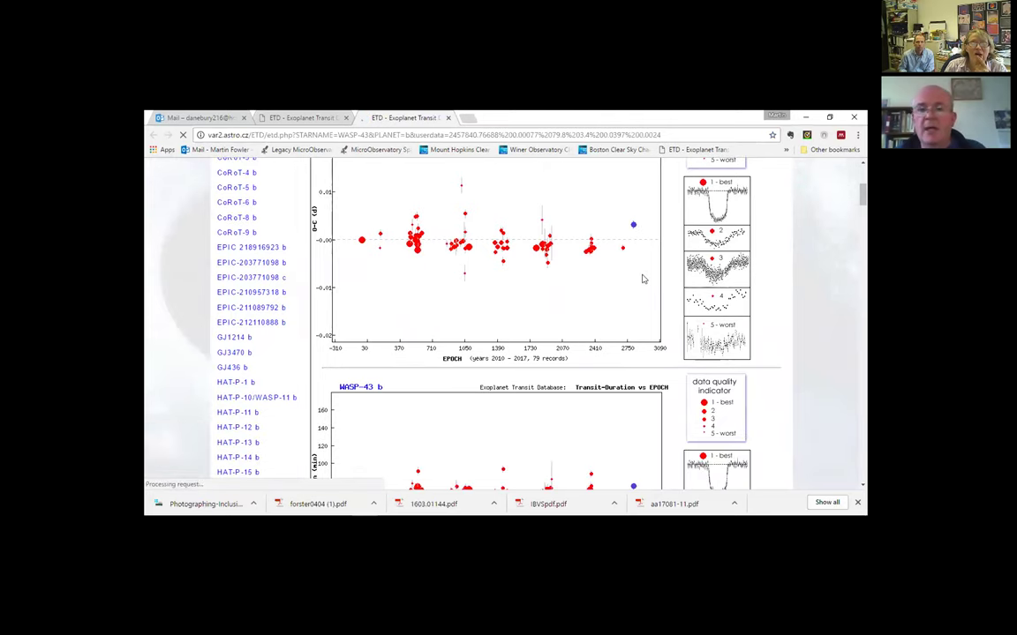
scroll(640, 279, up, 1)
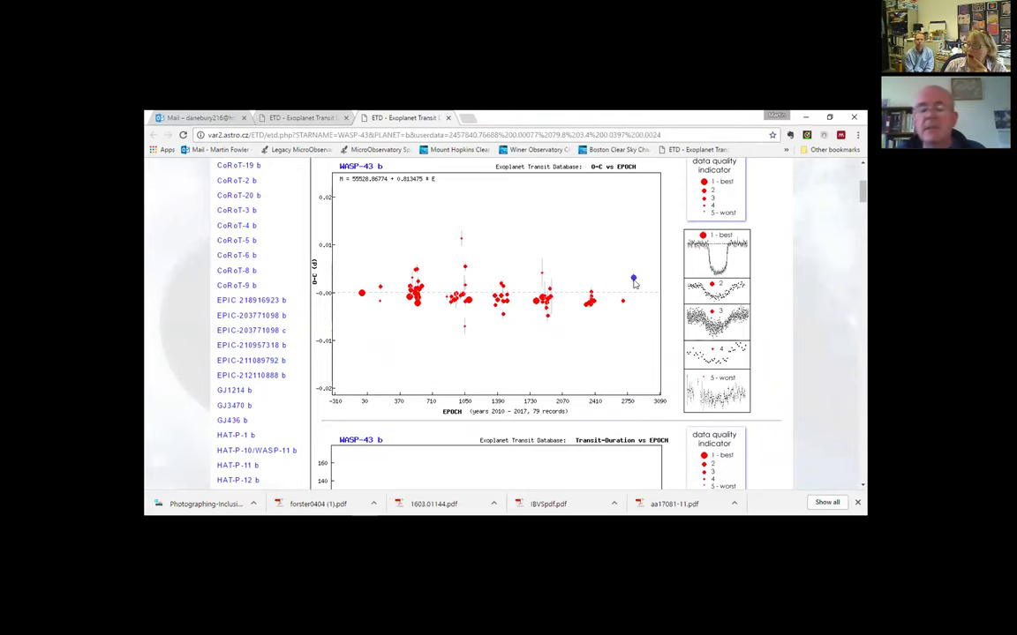
scroll(633, 291, down, 3)
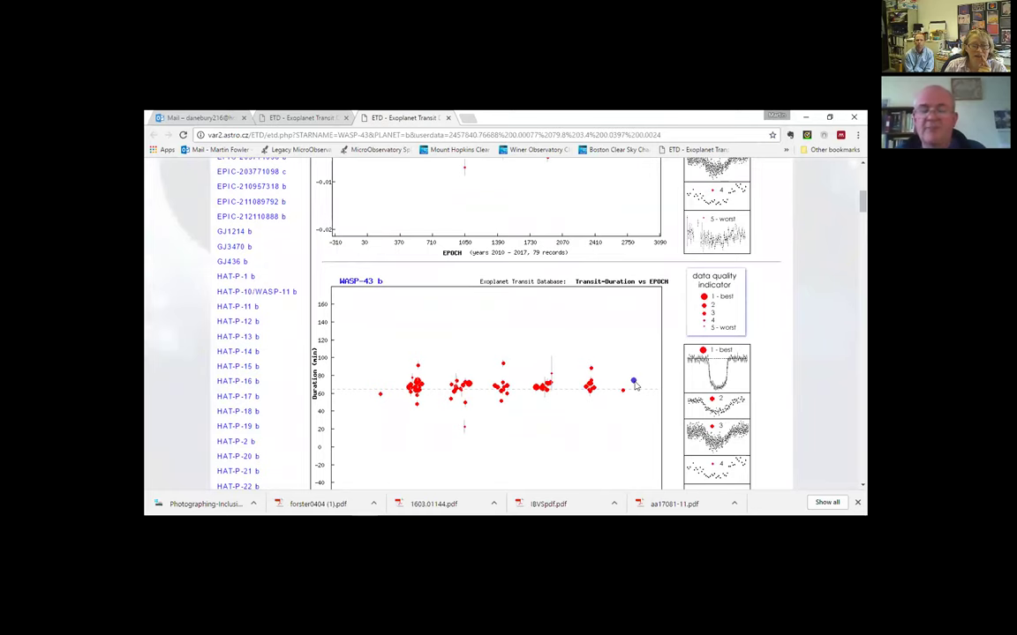
scroll(633, 388, down, 6)
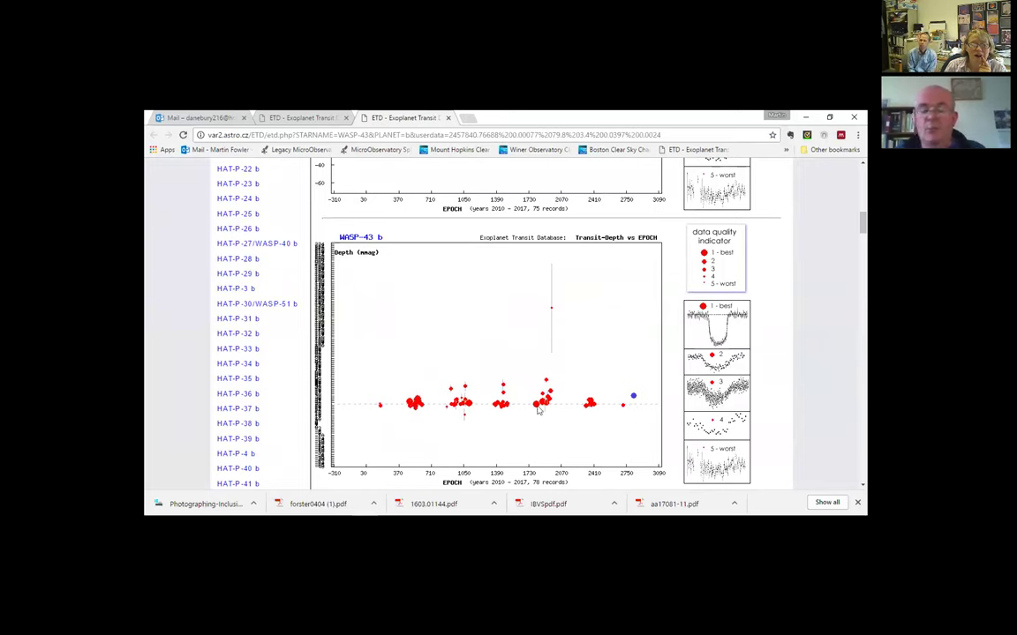
scroll(545, 406, up, 3)
scroll(543, 411, up, 4)
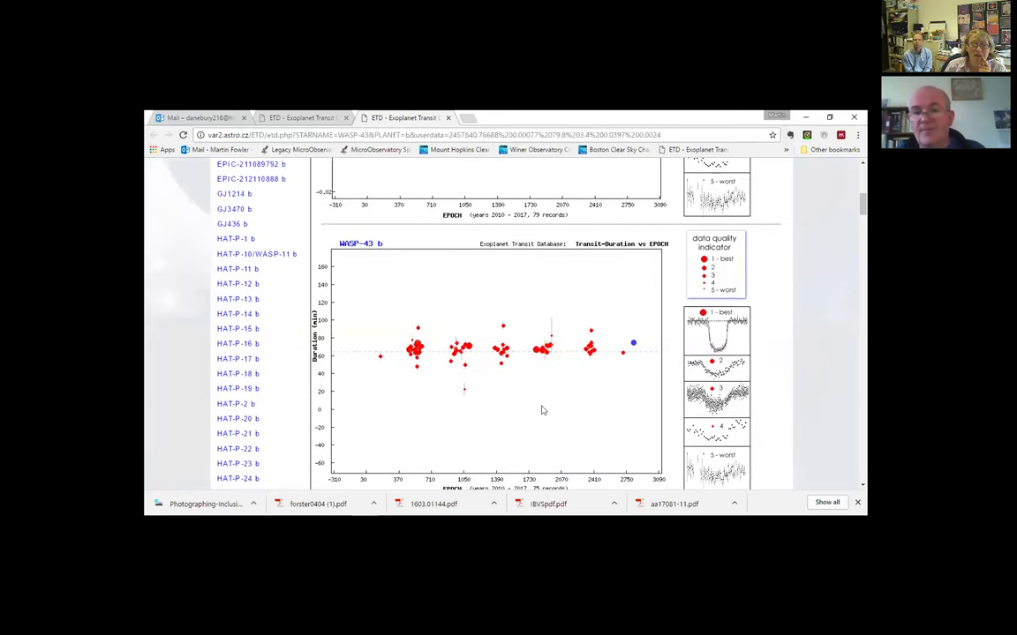
scroll(579, 406, up, 3)
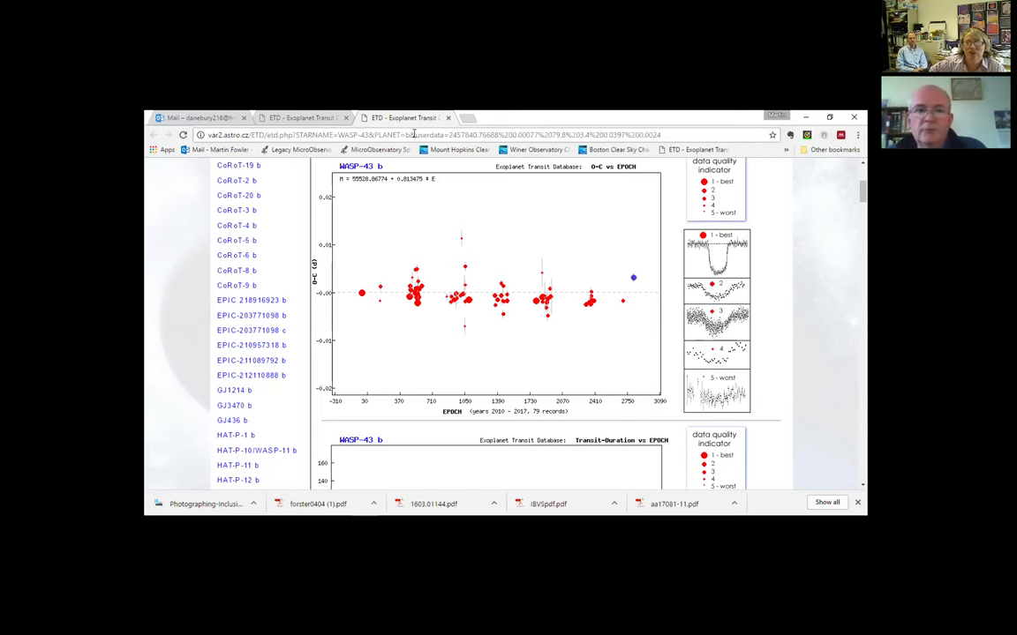
Compare the fitted WASP-43 b light curve, residuals and computed transit parameters with the ETD O-C plot and catalogue values.
click(316, 117)
scroll(580, 308, up, 2)
scroll(579, 308, up, 3)
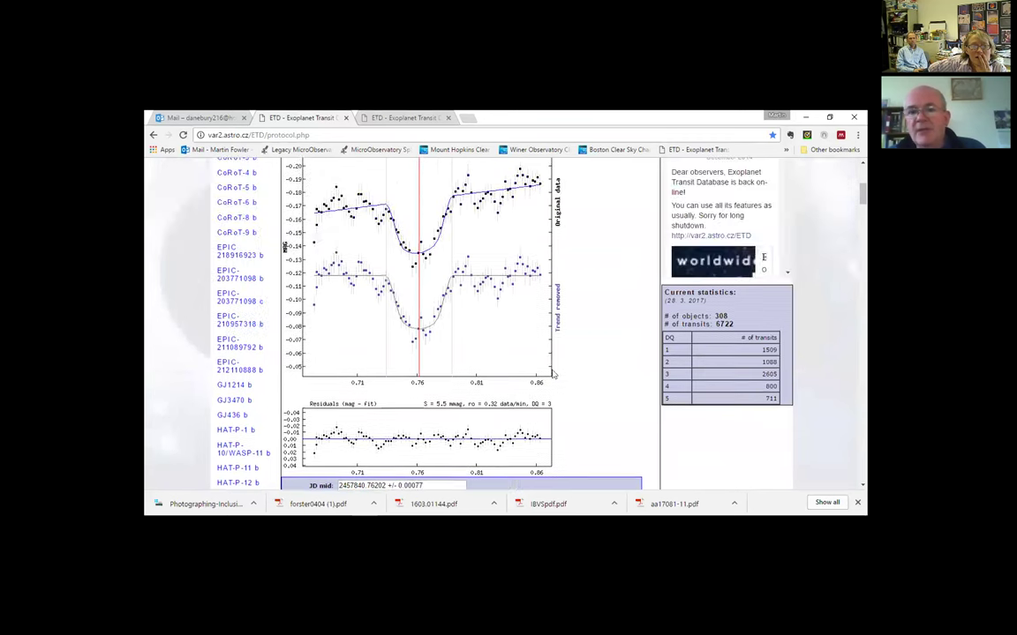
scroll(506, 353, down, 1)
scroll(507, 305, down, 1)
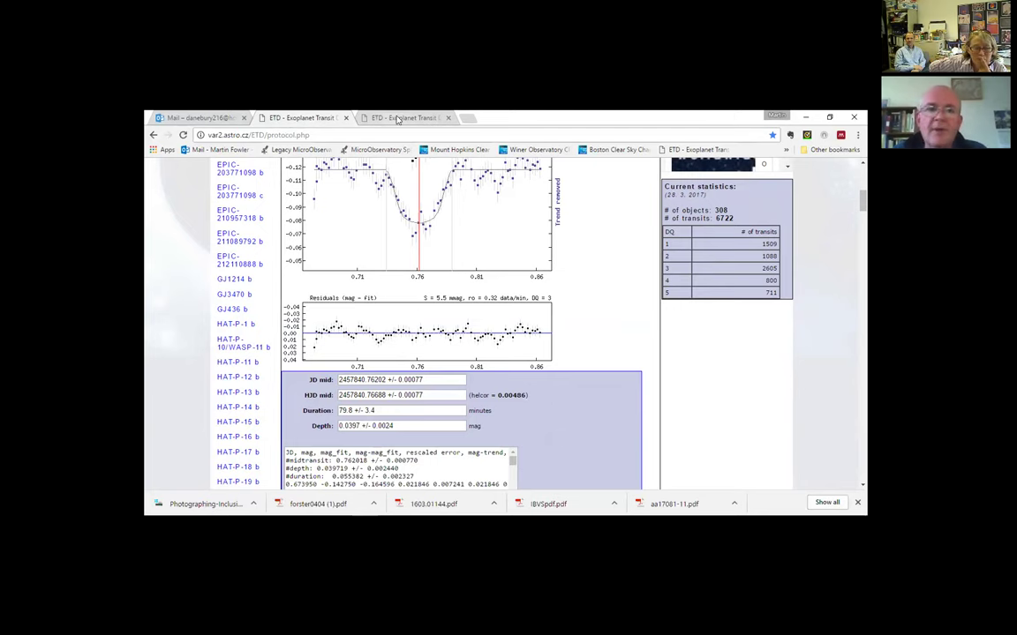
click(398, 118)
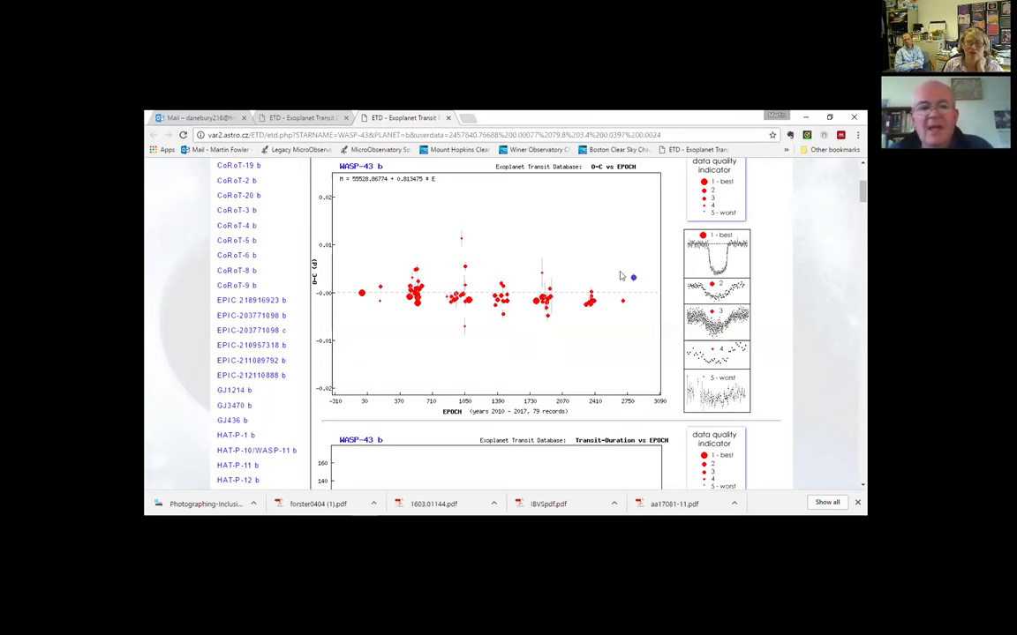
scroll(631, 281, up, 3)
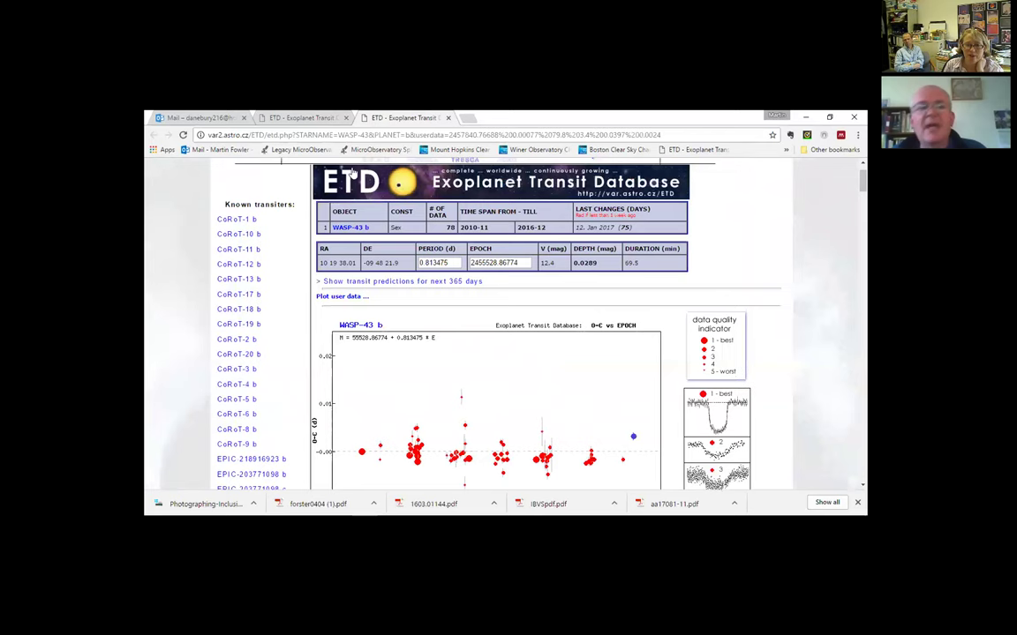
click(289, 118)
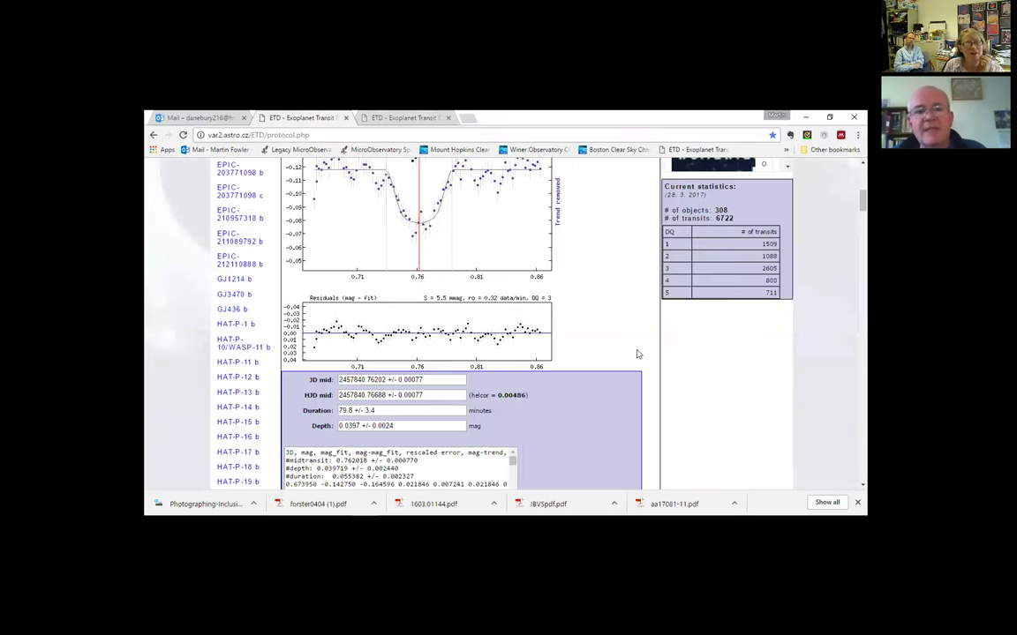
scroll(640, 352, up, 2)
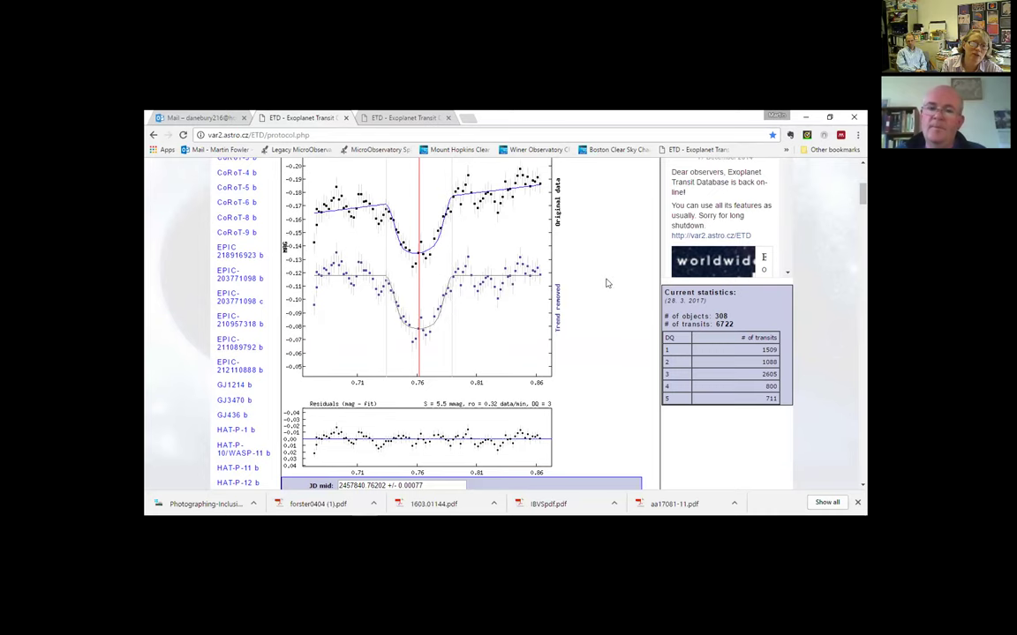
Open the Model-fit your data page in a new tab, and also load its blank first-step form in the current tab.
scroll(605, 284, up, 3)
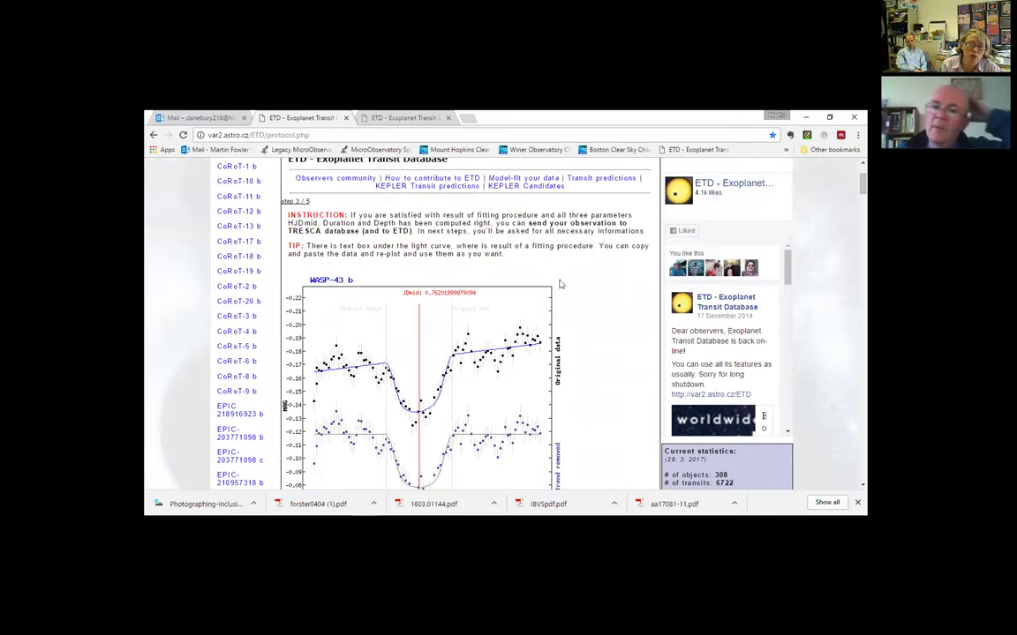
scroll(590, 283, up, 2)
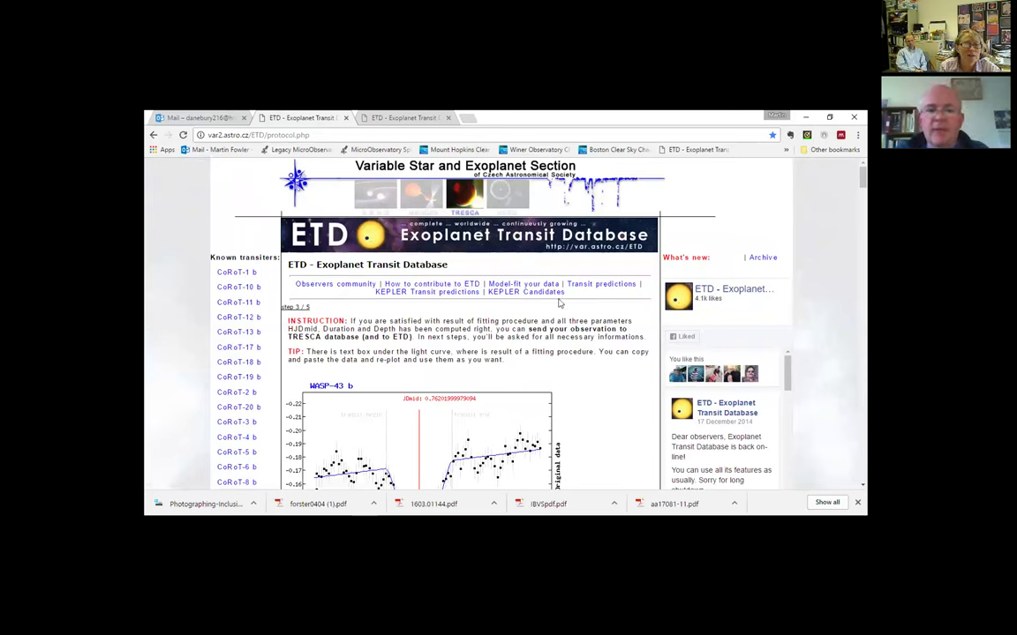
right_click(530, 288)
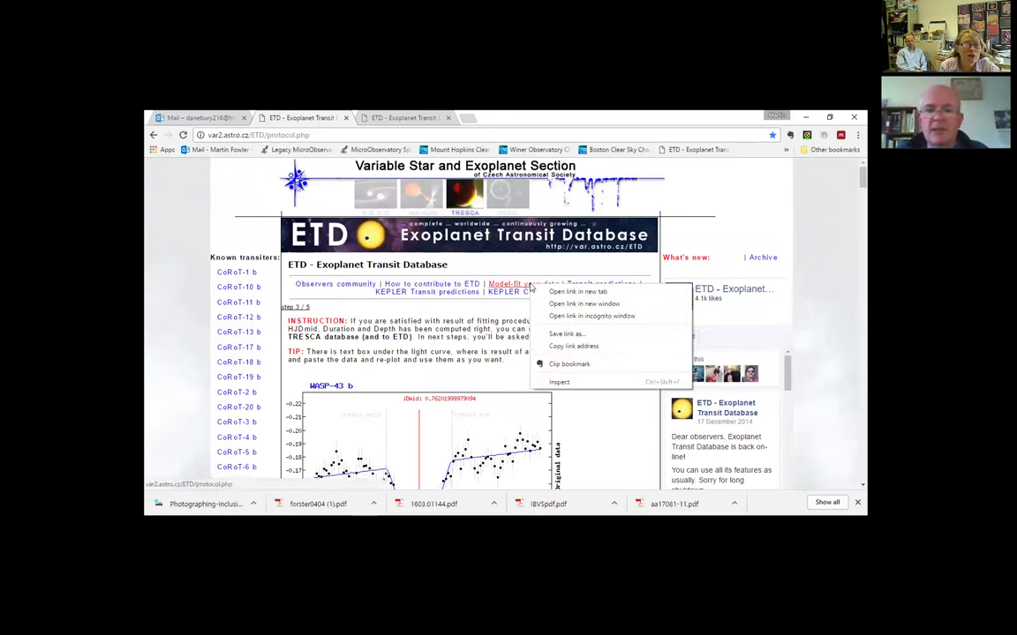
click(573, 293)
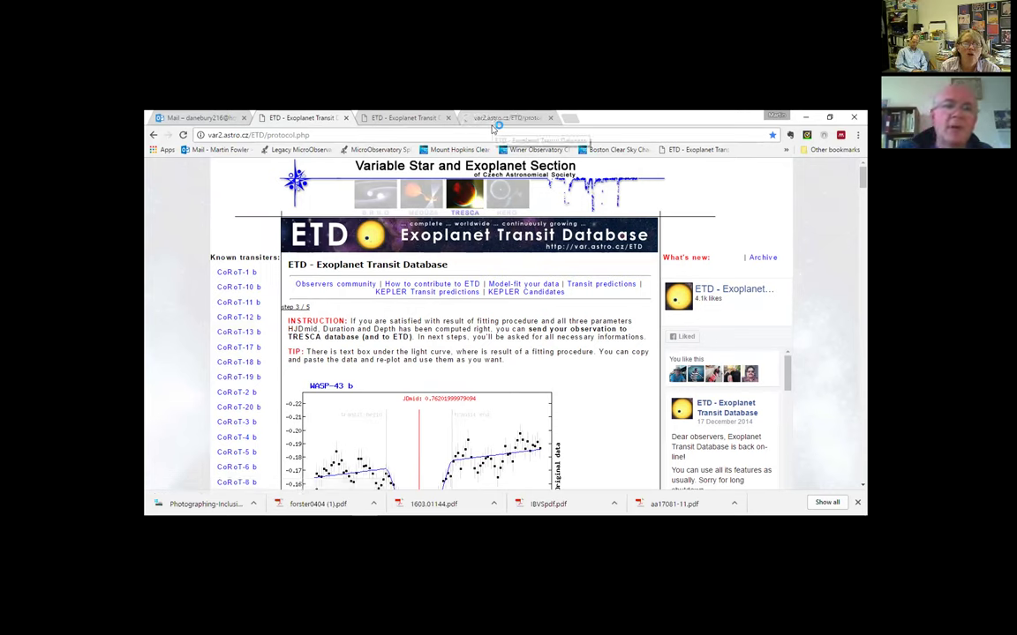
click(535, 284)
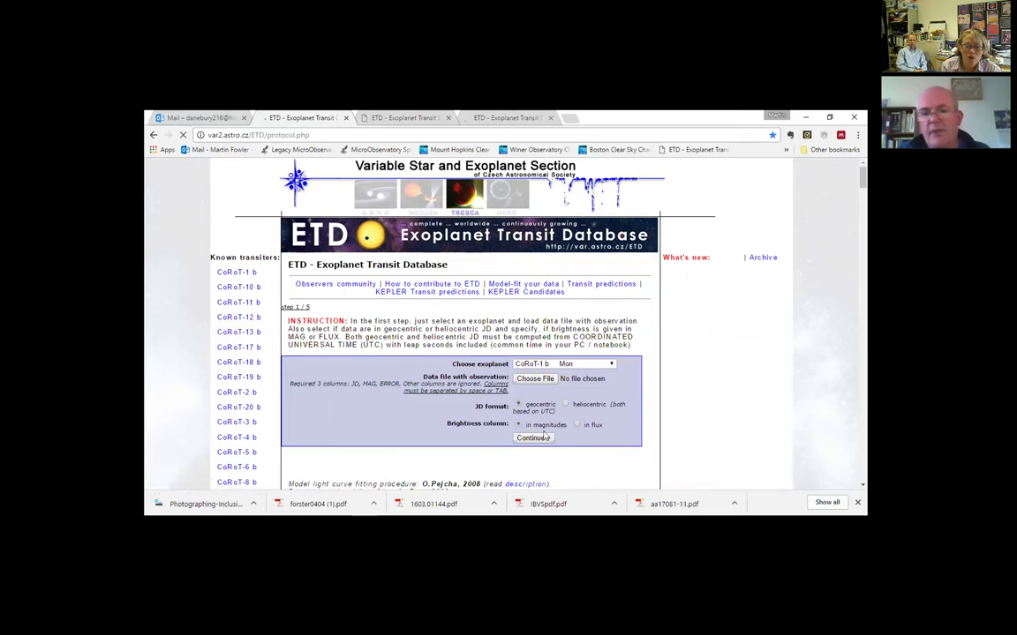
scroll(556, 407, down, 1)
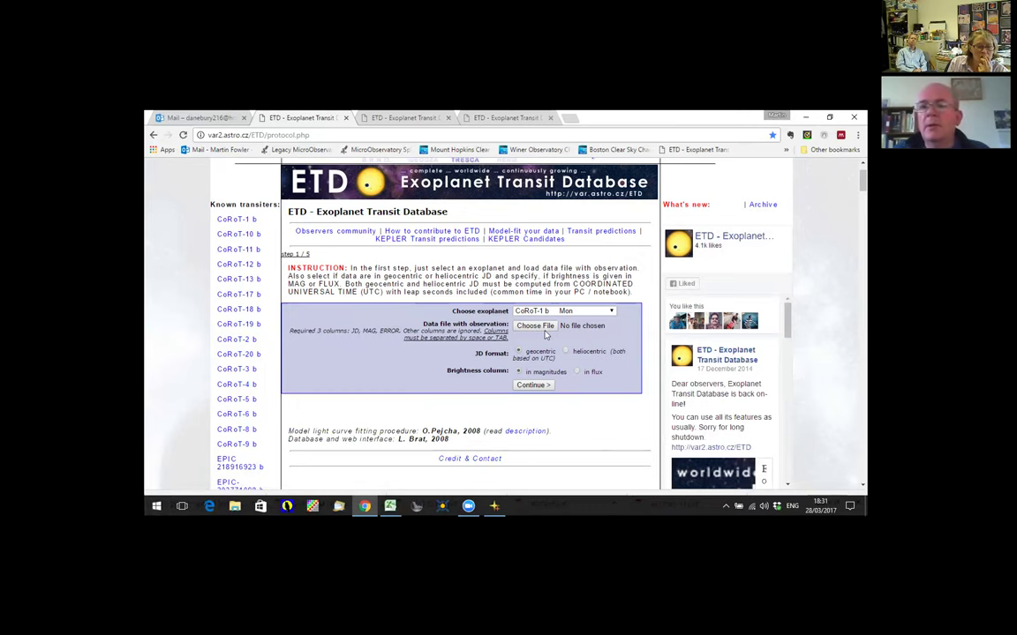
Launch Mendeley Desktop from the Windows desktop and return to the ETD model-fit form in Chrome.
key(super+d)
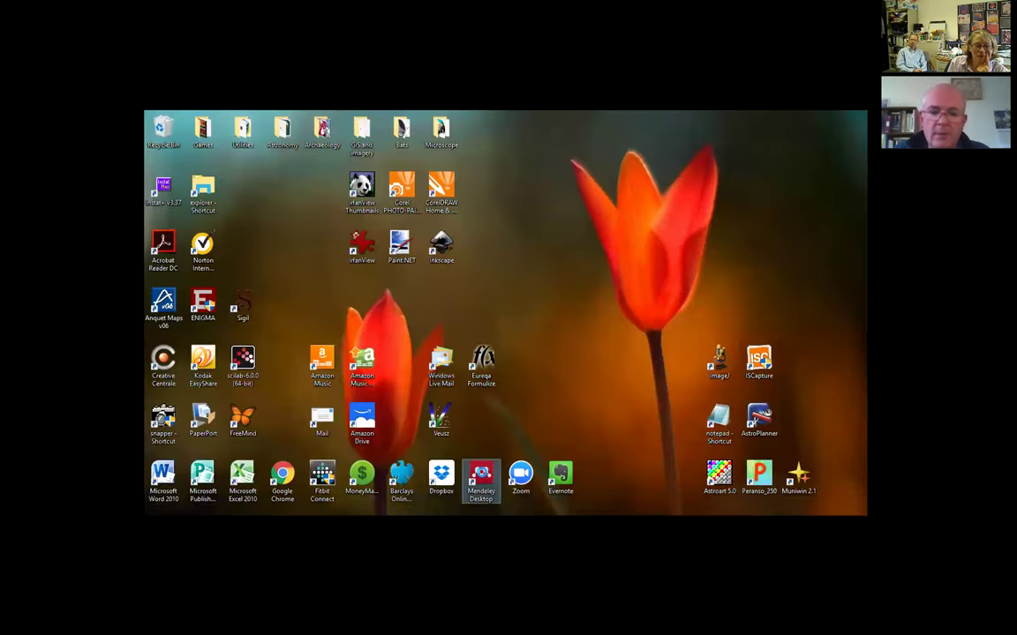
double_click(484, 477)
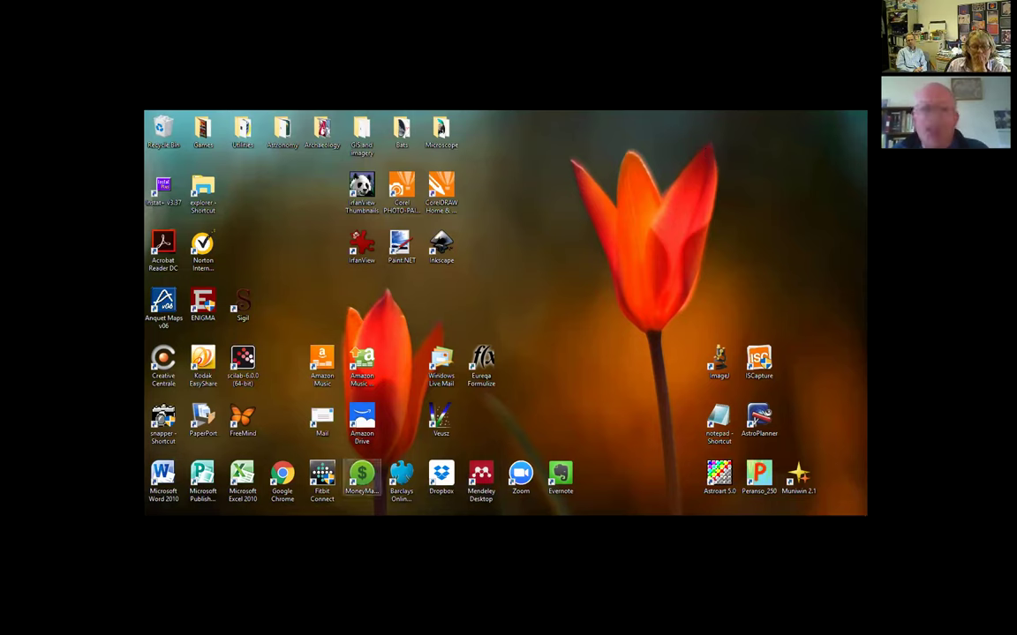
mouse_move(414, 512)
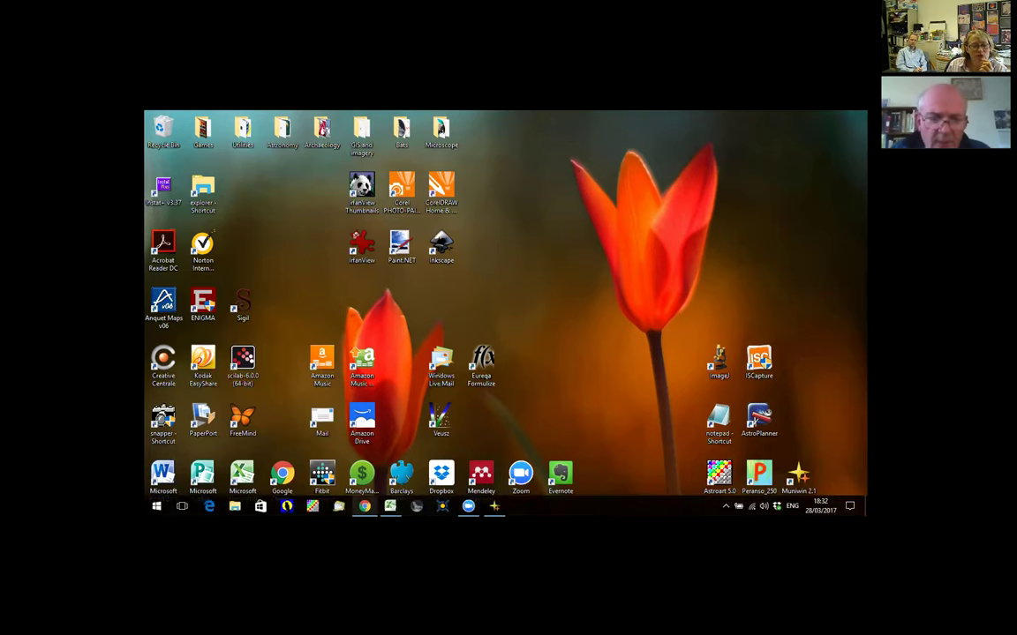
click(364, 506)
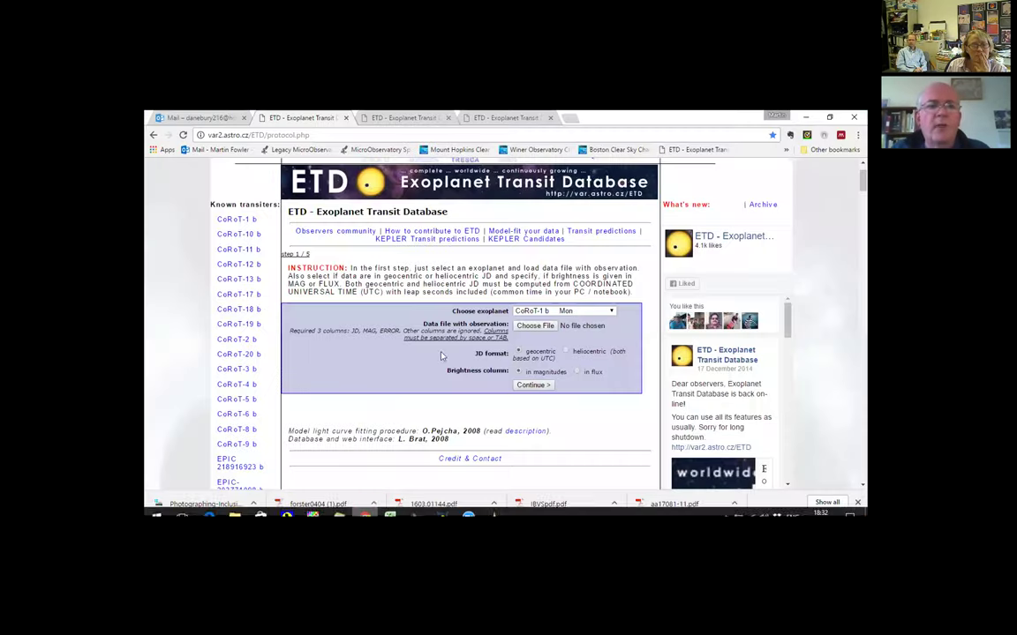
scroll(618, 291, up, 1)
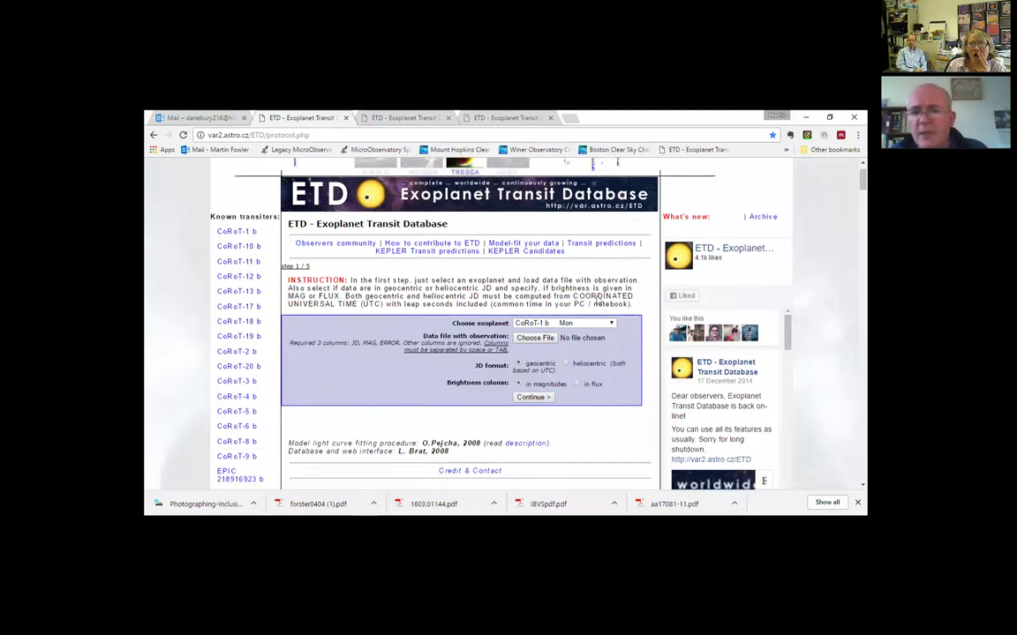
scroll(596, 298, down, 3)
scroll(596, 298, up, 3)
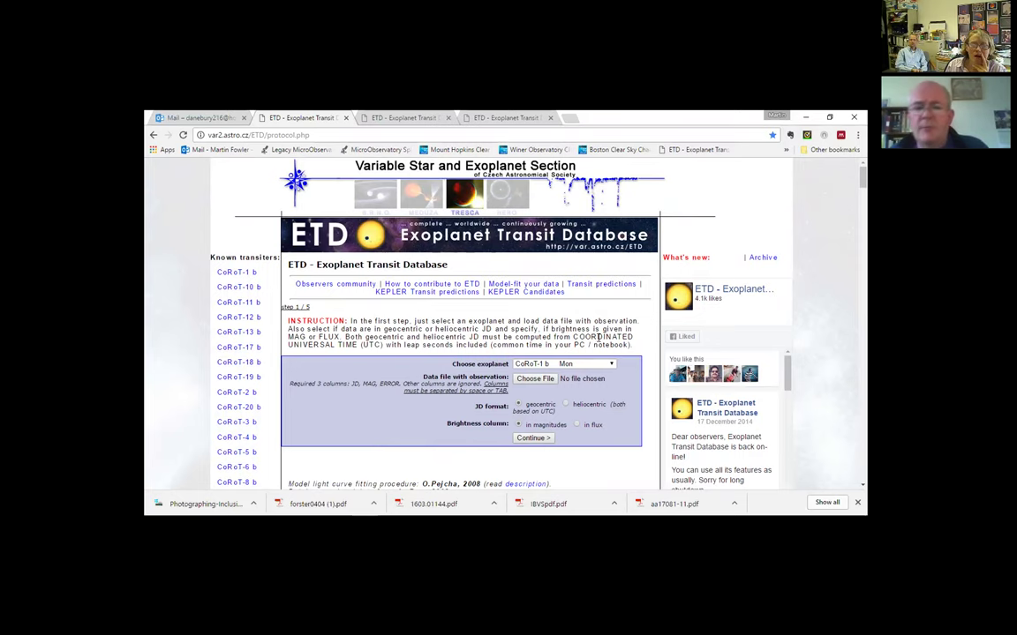
Switch to Mendeley Desktop and search all documents for "transit database".
mouse_move(494, 516)
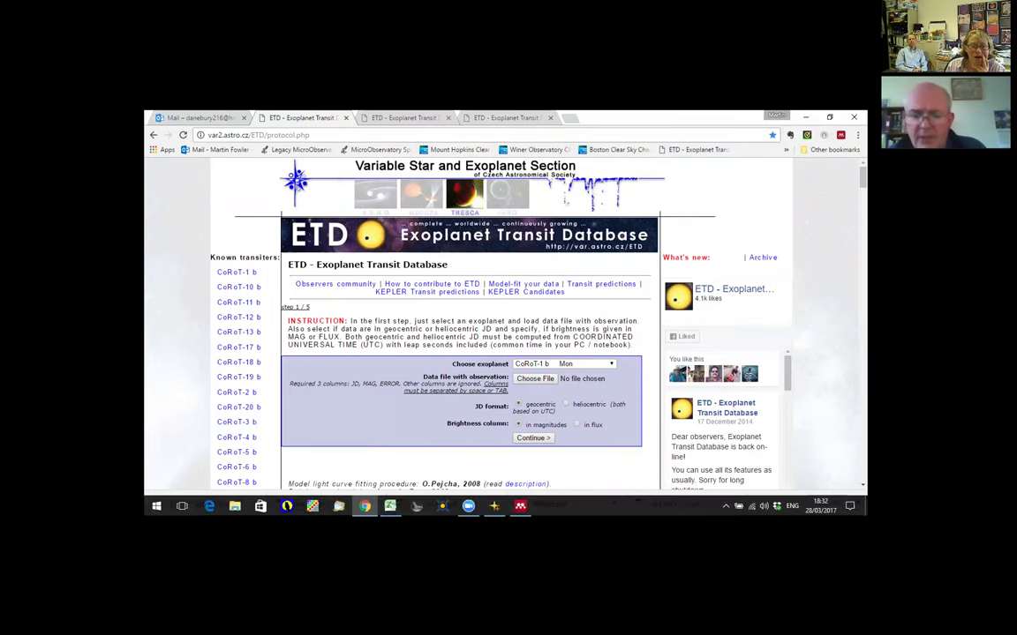
click(520, 506)
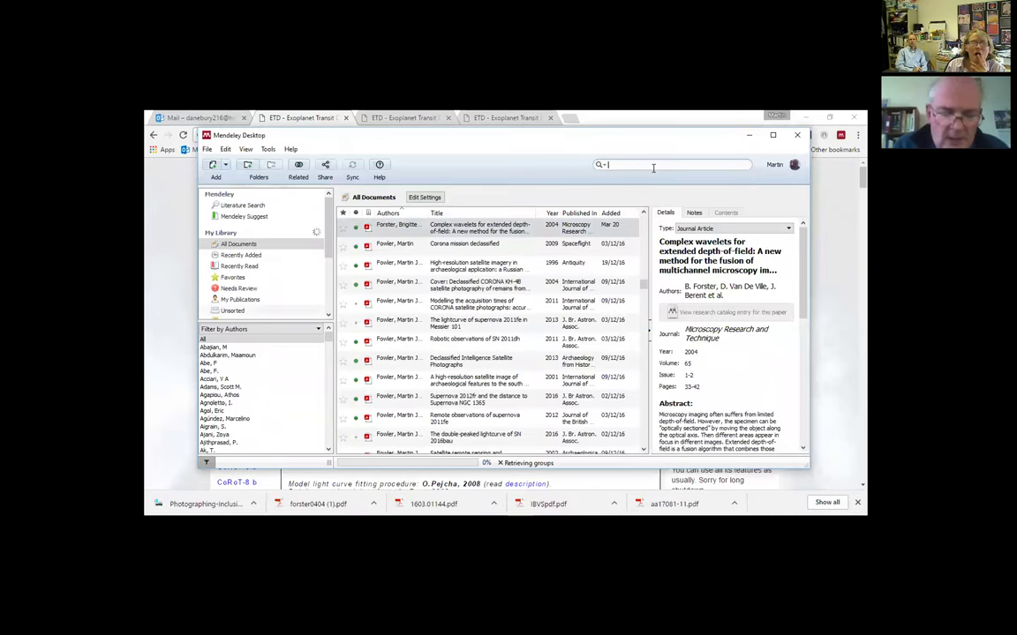
click(653, 166)
text(t)
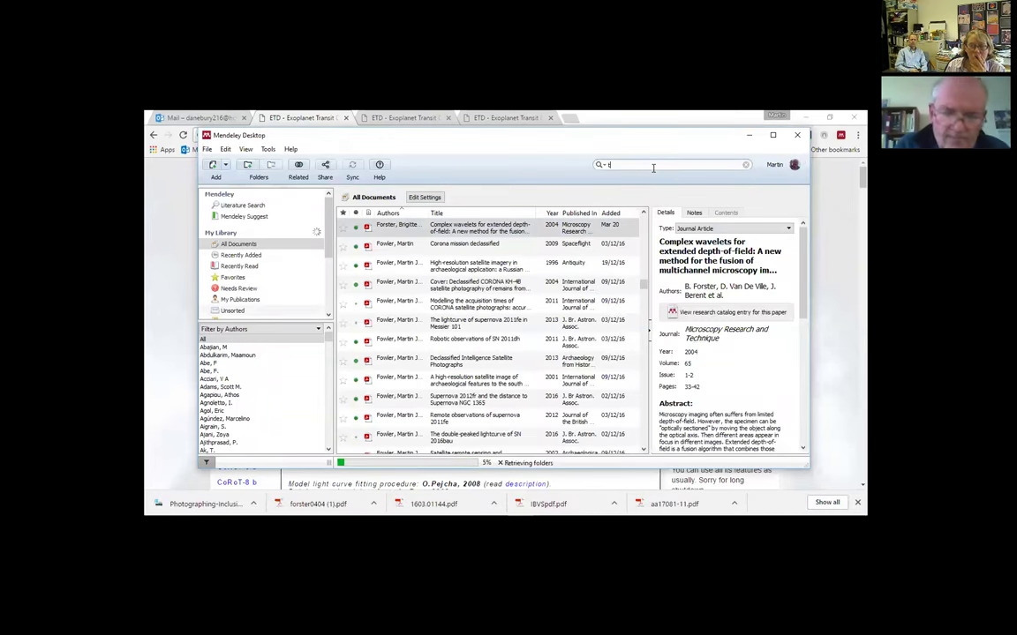
text(ransit)
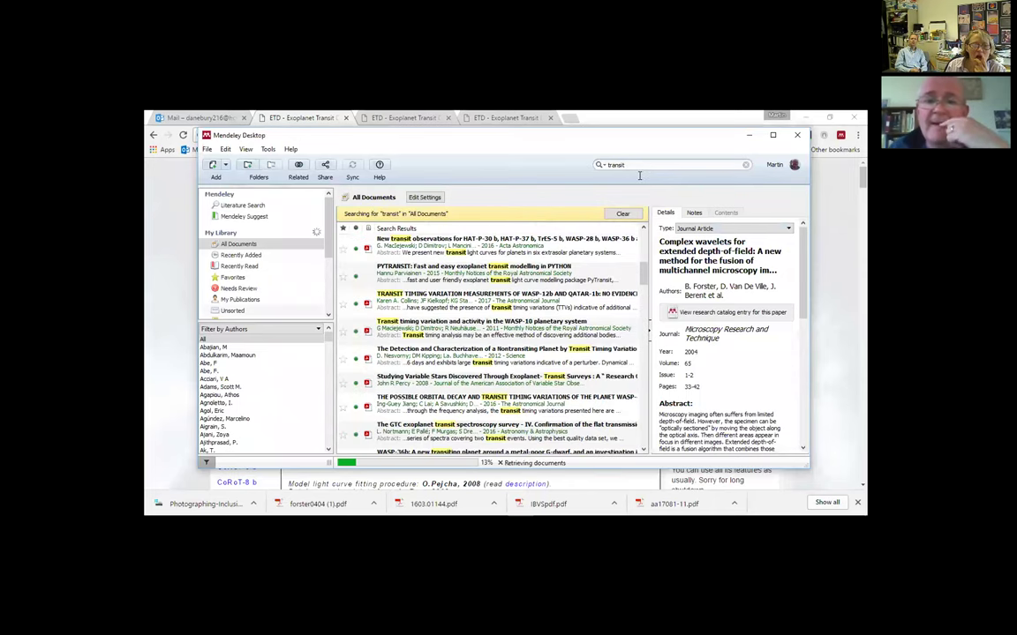
text( database)
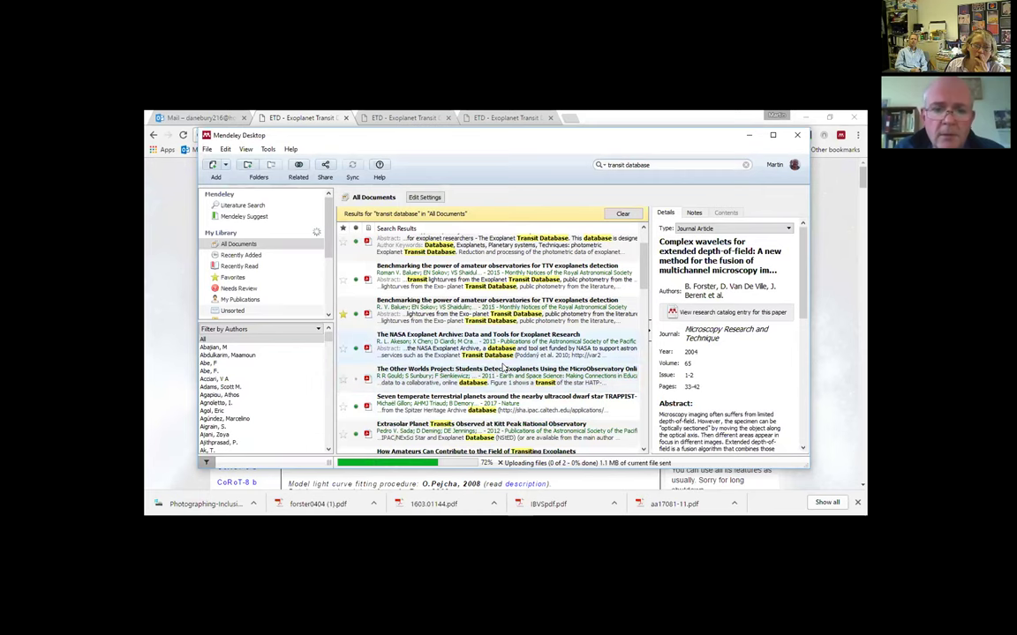
Look through the transit database papers in the search results, and minimize Mendeley Desktop to return to the ETD form.
scroll(509, 379, down, 2)
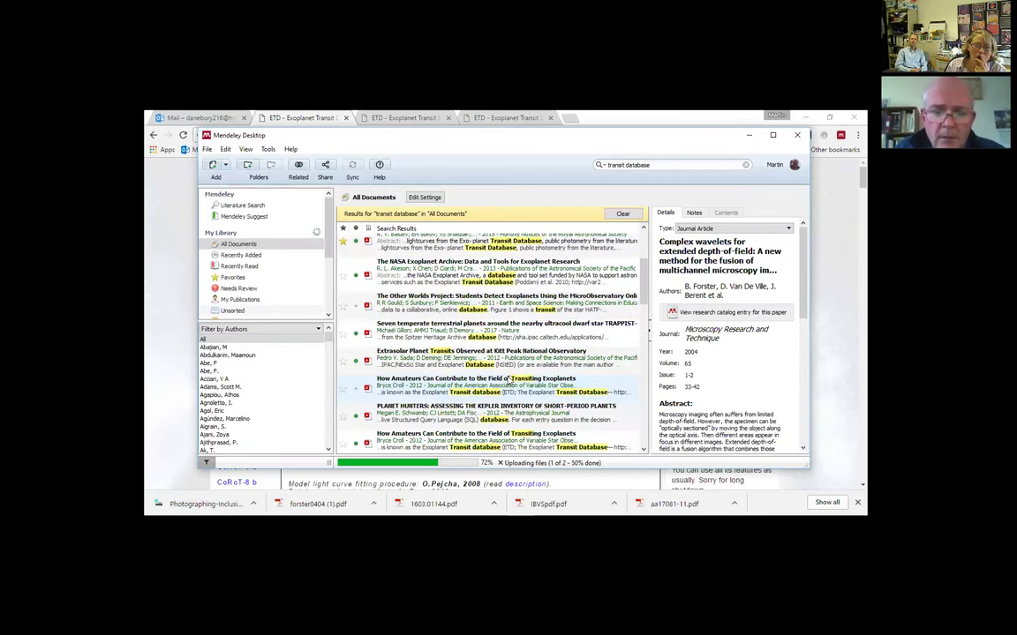
scroll(509, 380, down, 4)
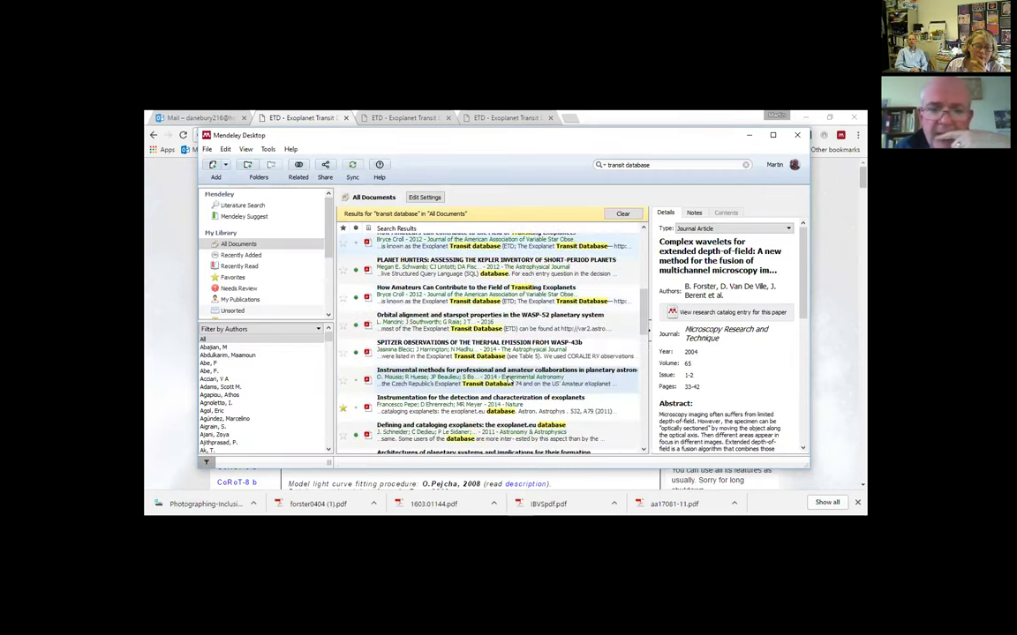
scroll(485, 323, up, 6)
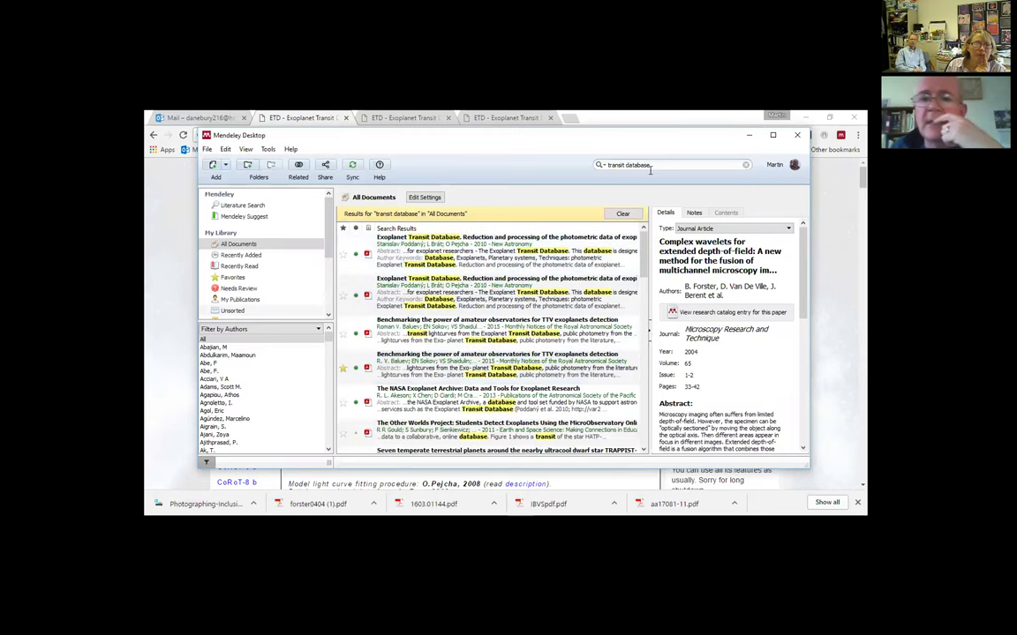
click(750, 136)
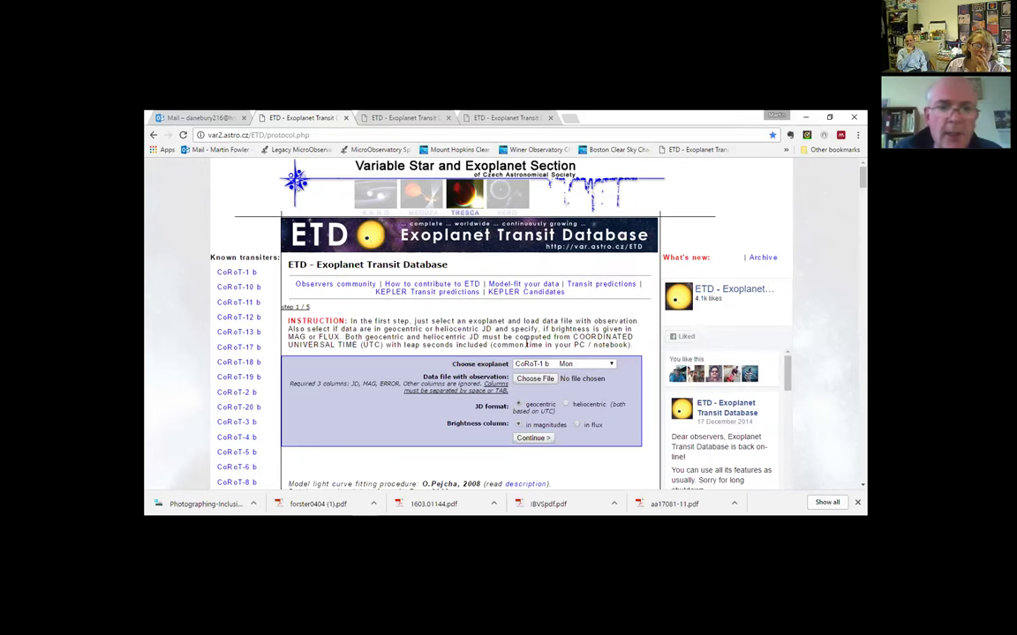
Open the ETD Credit & Contact page and follow its citation link to the arXiv paper on the Exoplanet Transit Database.
scroll(481, 338, down, 3)
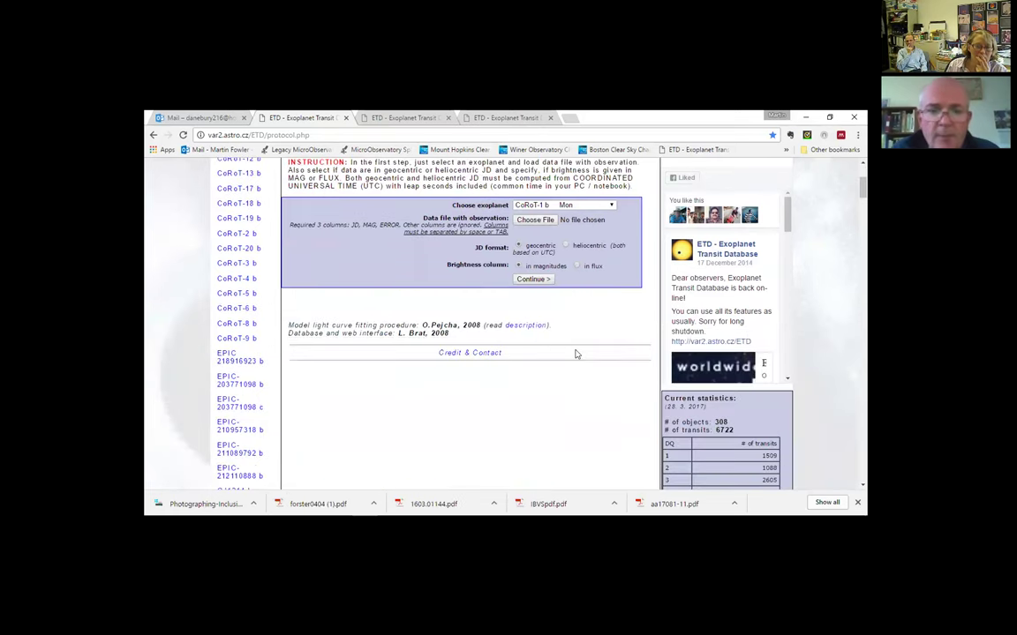
click(468, 353)
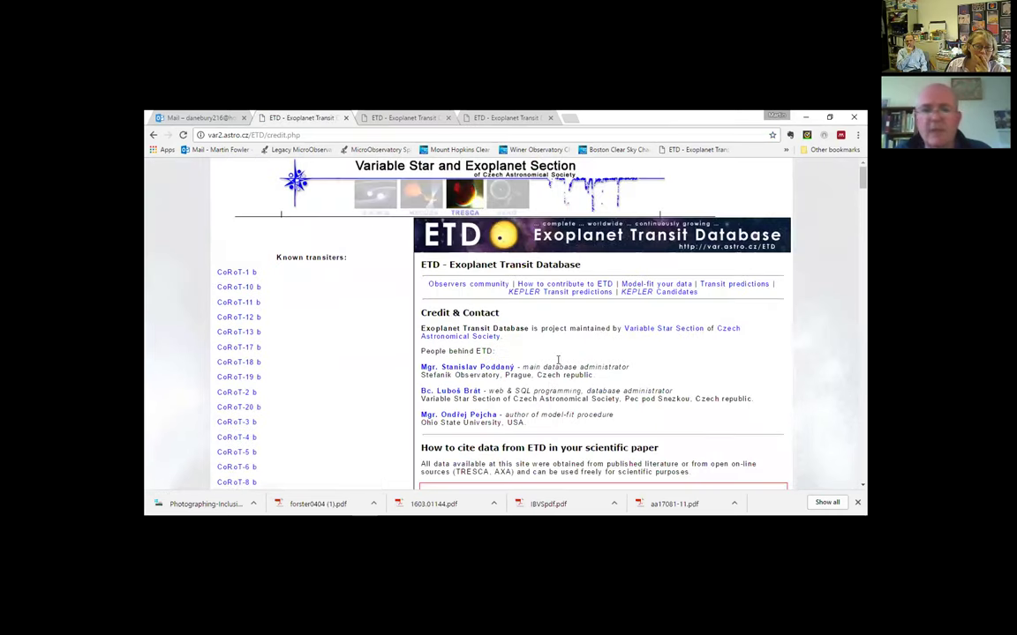
scroll(618, 366, down, 3)
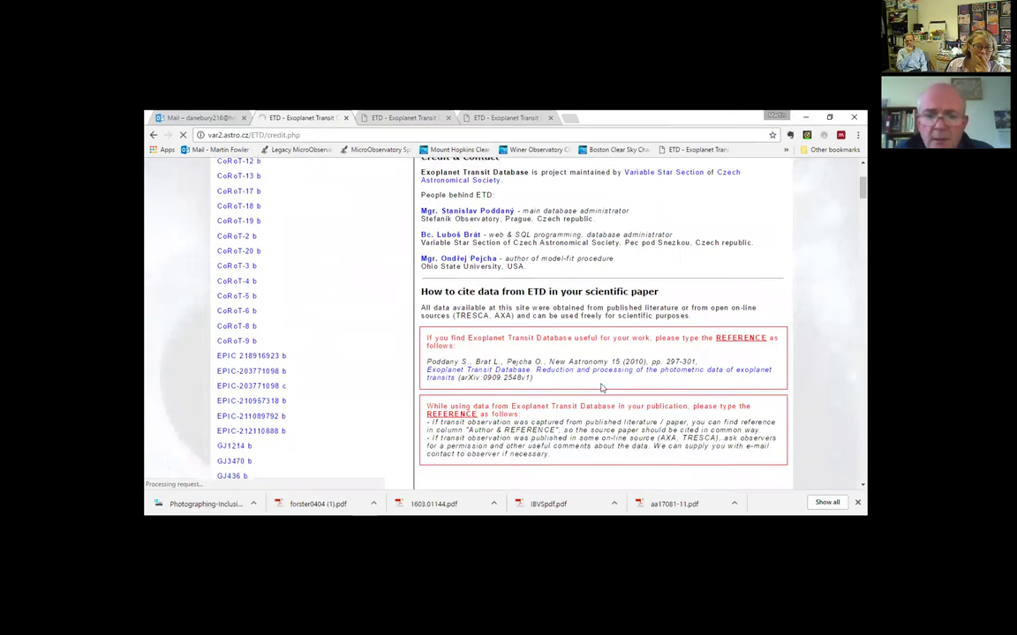
scroll(601, 387, down, 1)
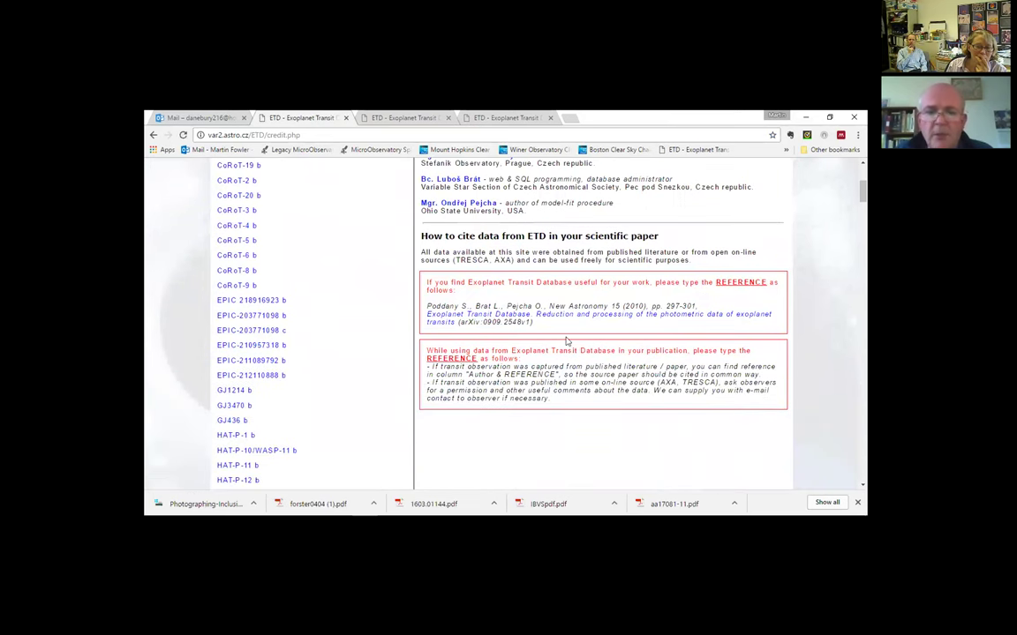
scroll(569, 383, up, 1)
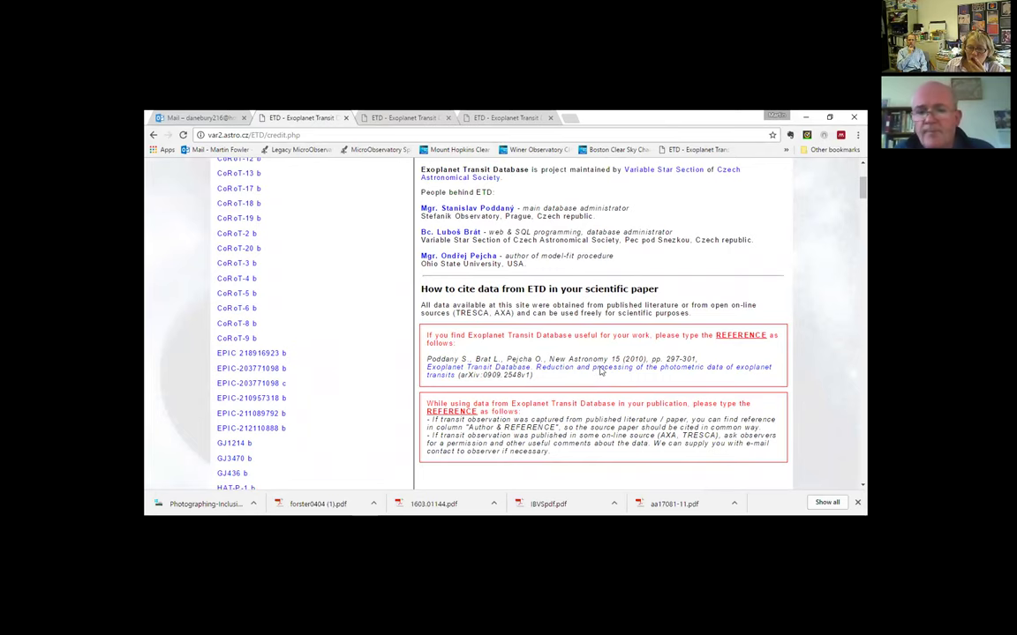
click(607, 369)
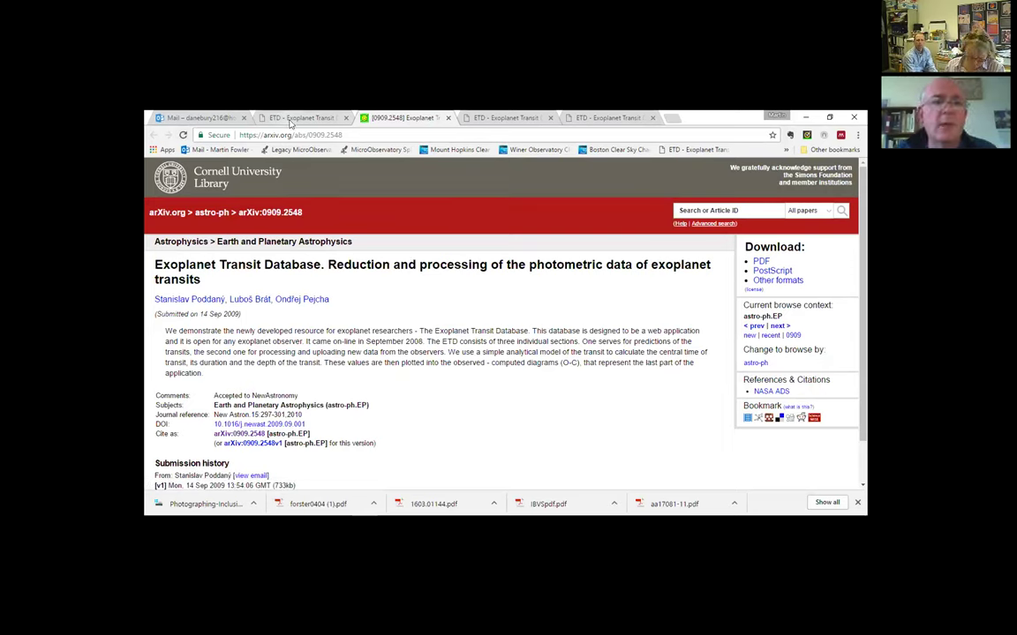
Return to the ETD Credit & Contact page and review its instructions for citing the database and its data.
click(291, 119)
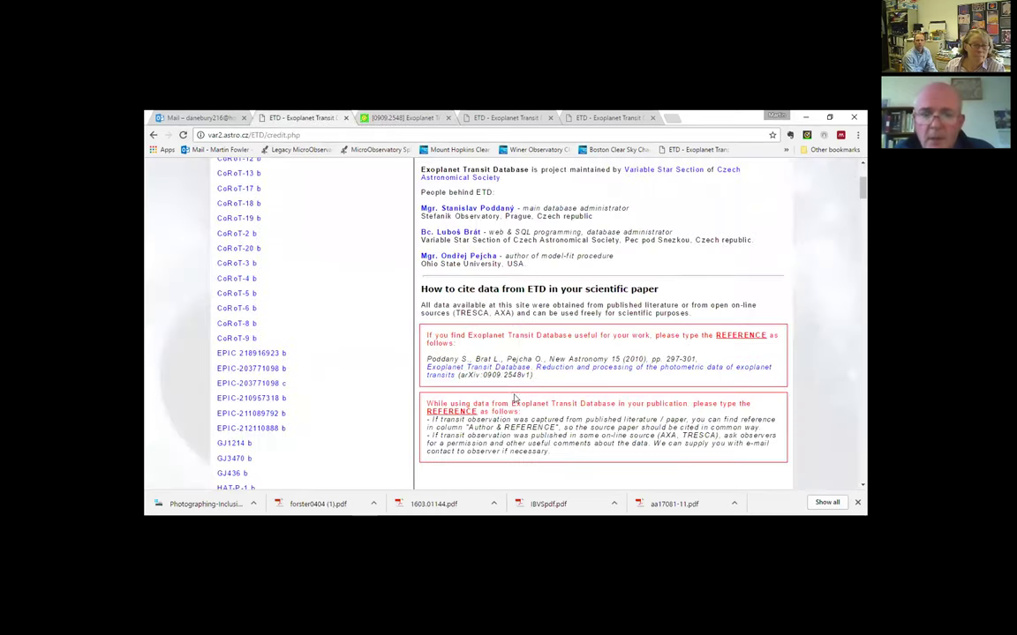
scroll(525, 399, up, 1)
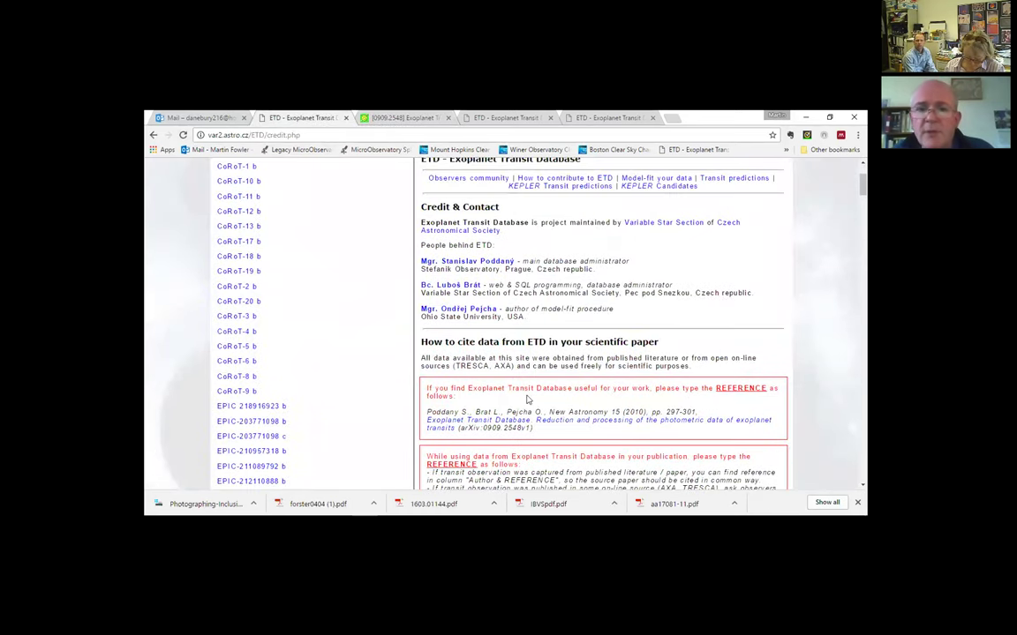
scroll(530, 399, down, 1)
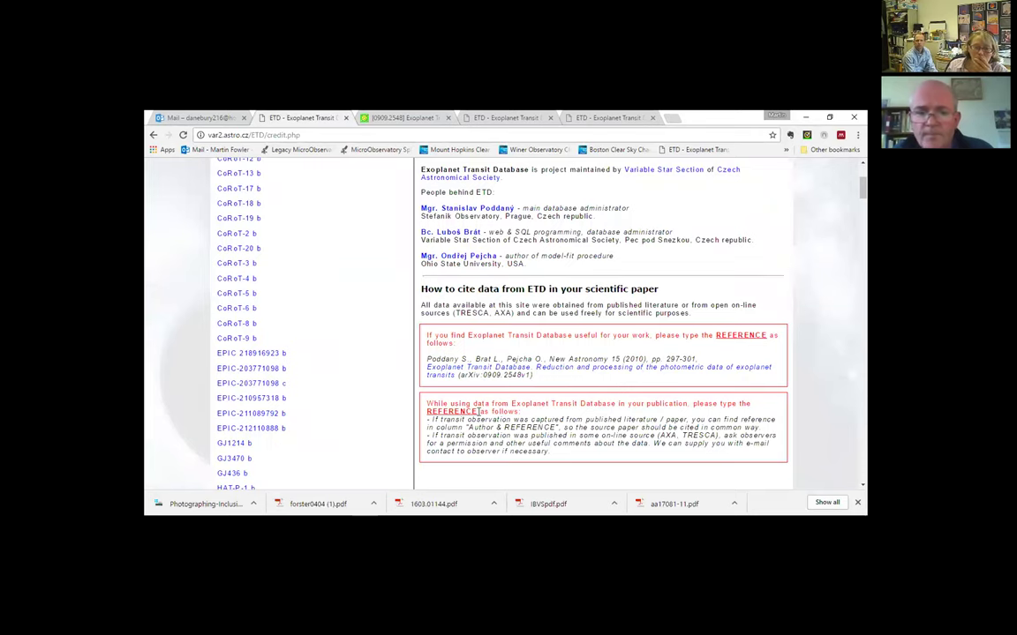
scroll(447, 388, up, 3)
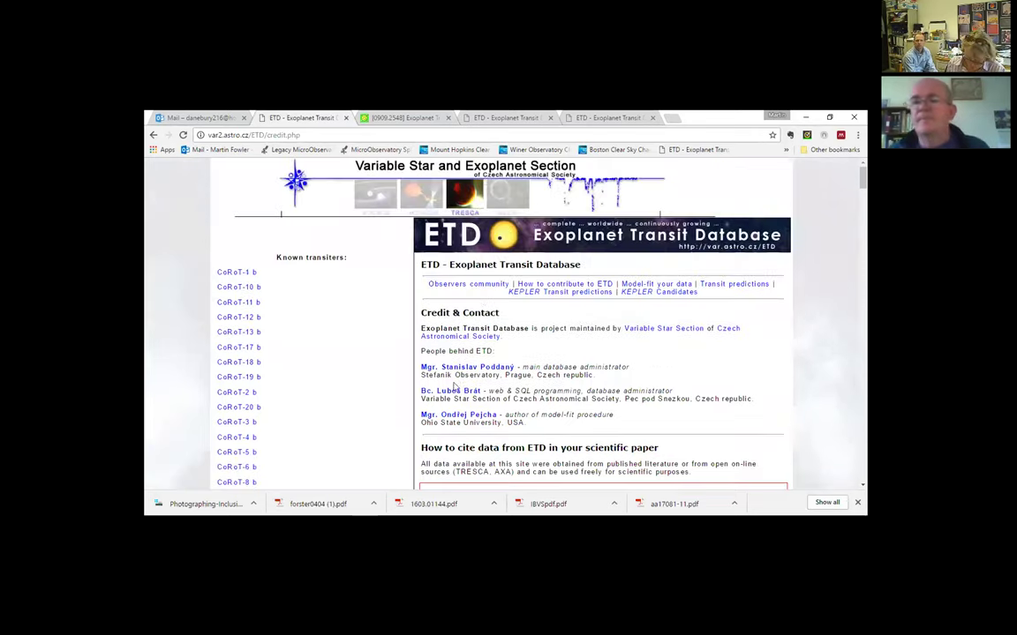
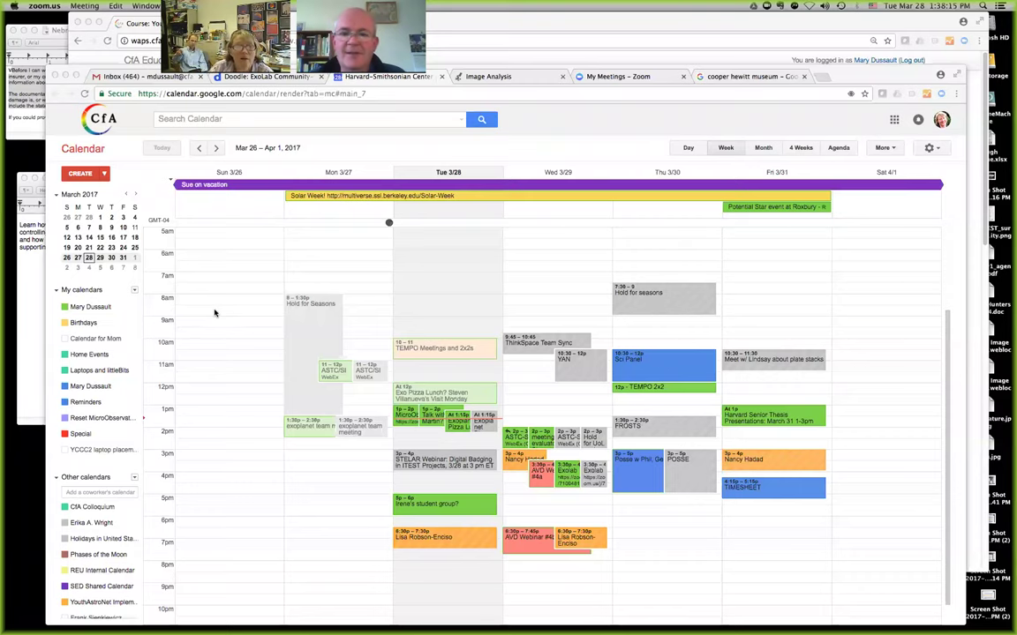
Search Google for "nasa explanet archive" in a new browser tab and open the NASA Exoplanet Archive home page.
click(576, 136)
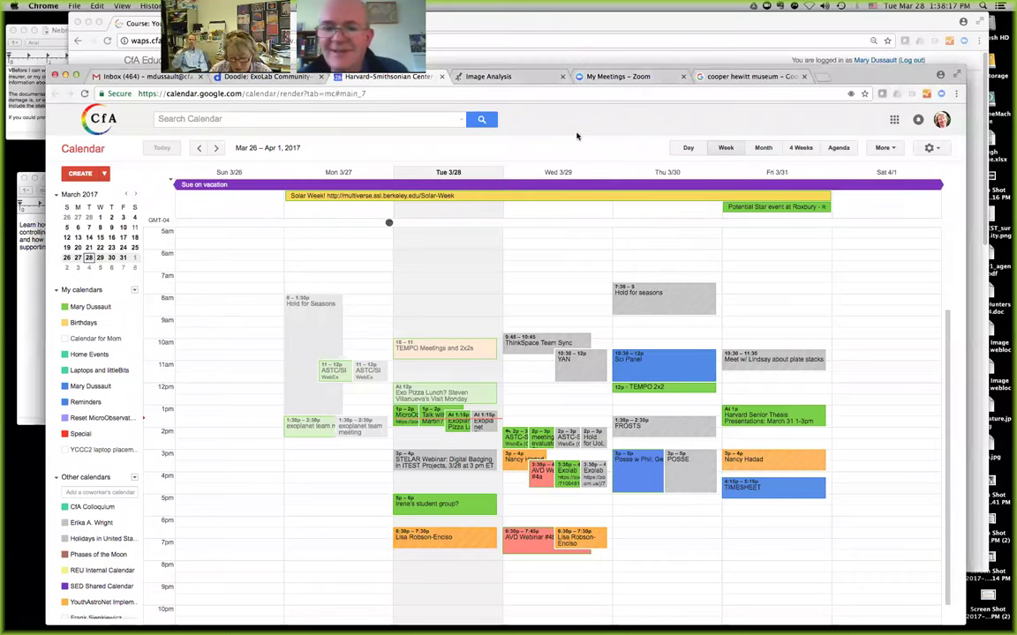
key(super+t)
text(nasa)
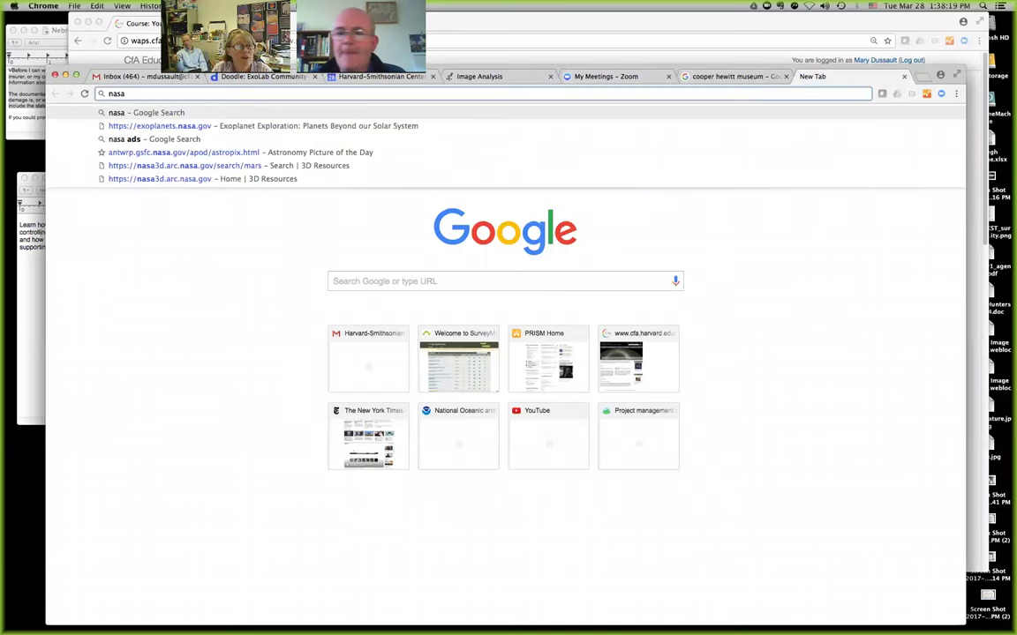
text( explanetg)
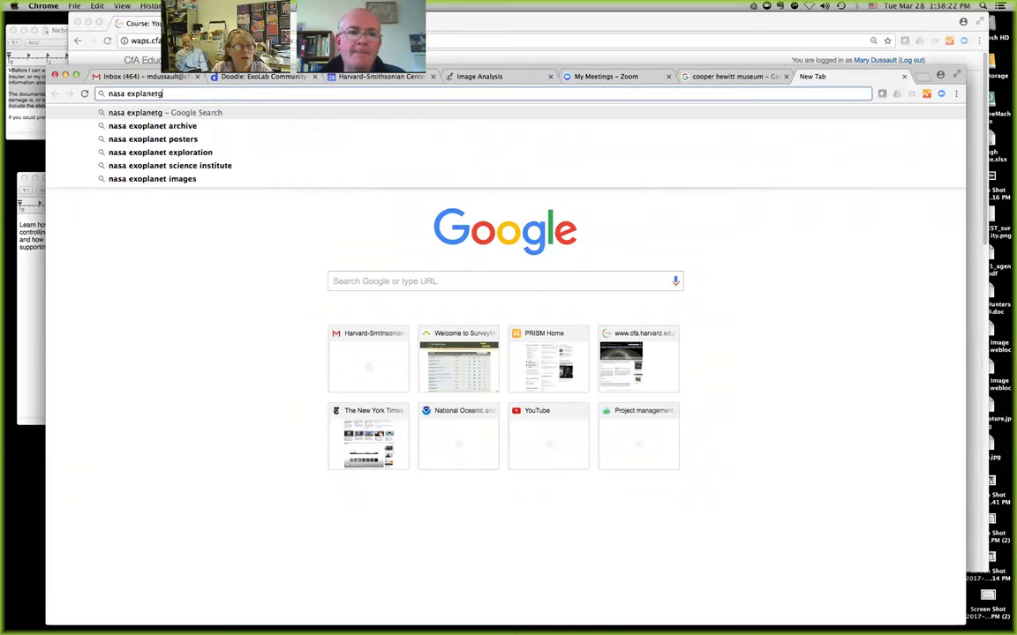
key(BackSpace)
text(arc)
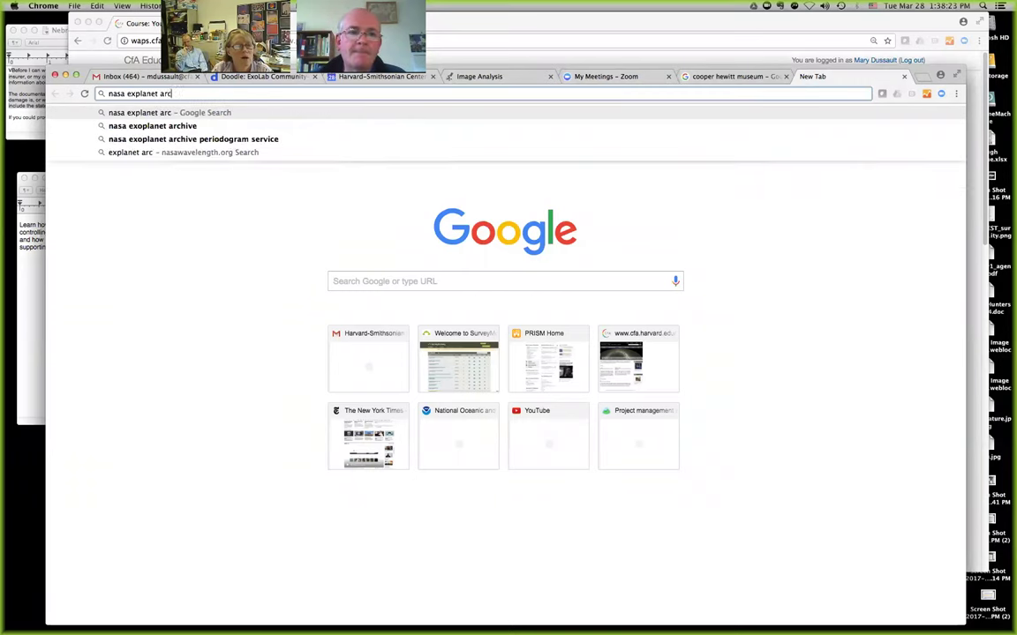
text(hive)
key(Return)
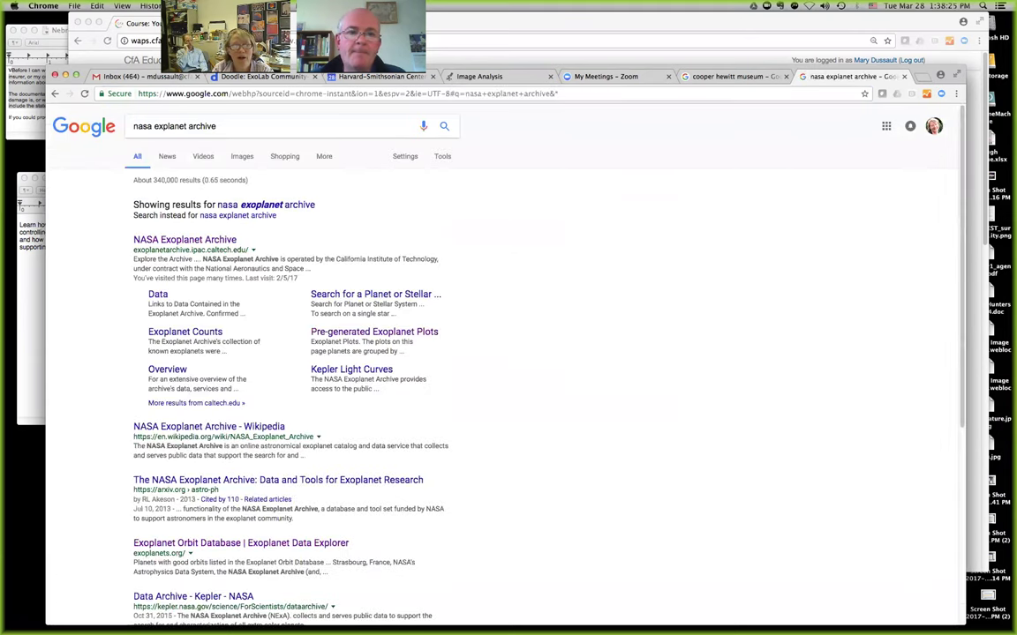
click(173, 240)
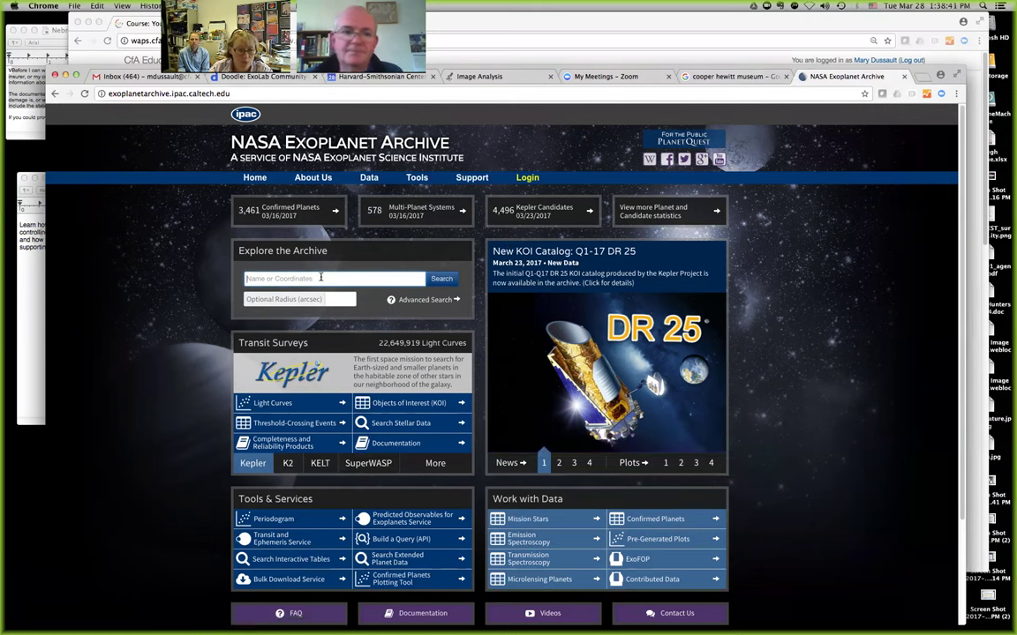
Search the archive for "wasp 43" and look through the orbital, planet, transit and stellar tables on its host overview page.
text(wasp 43)
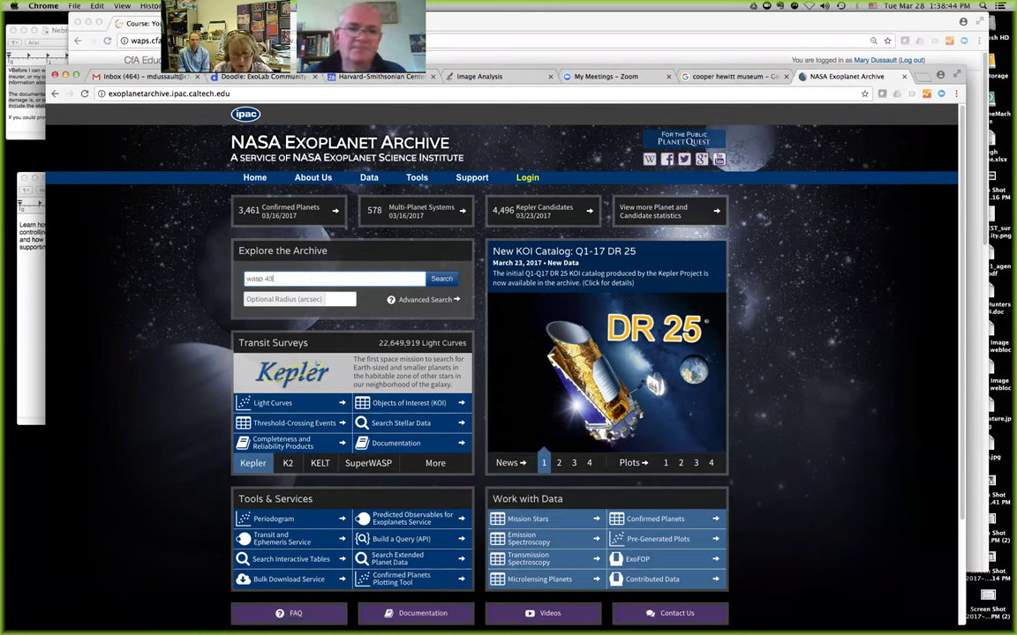
key(Return)
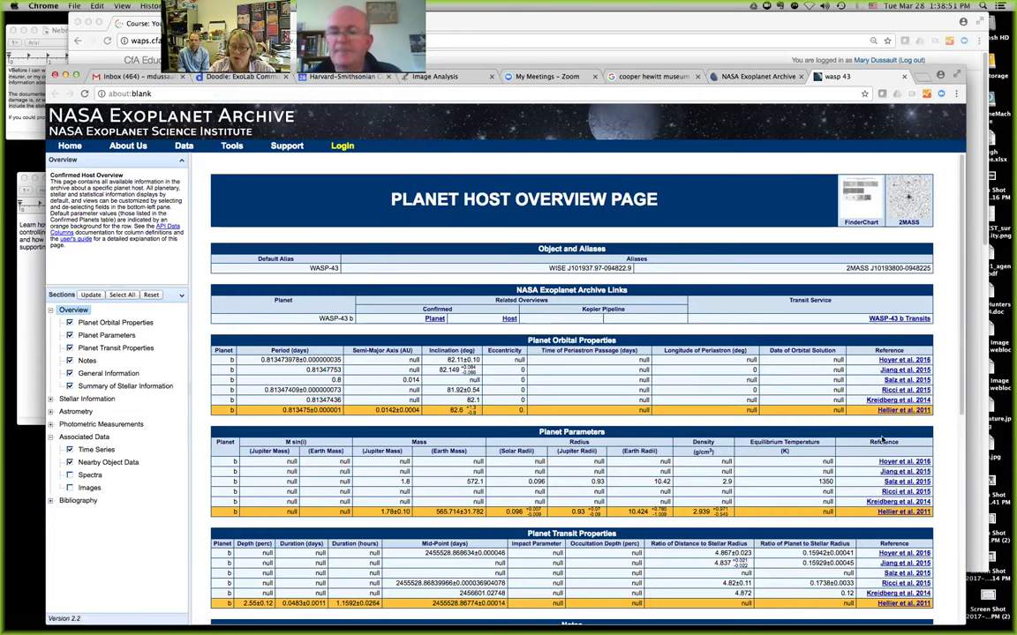
scroll(835, 401, down, 1)
scroll(835, 405, down, 5)
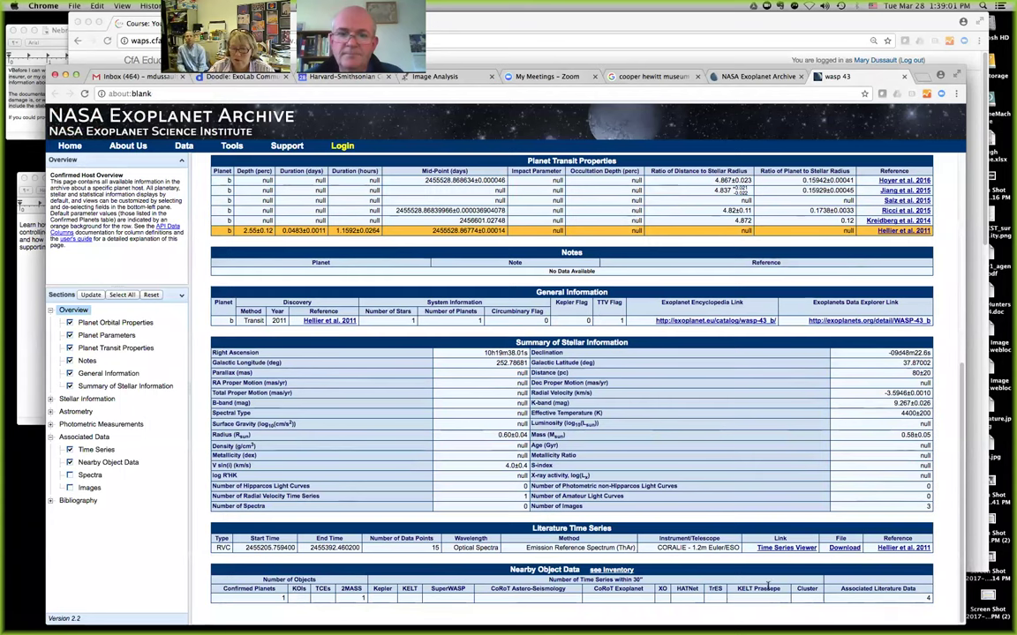
scroll(722, 569, up, 5)
scroll(720, 508, up, 3)
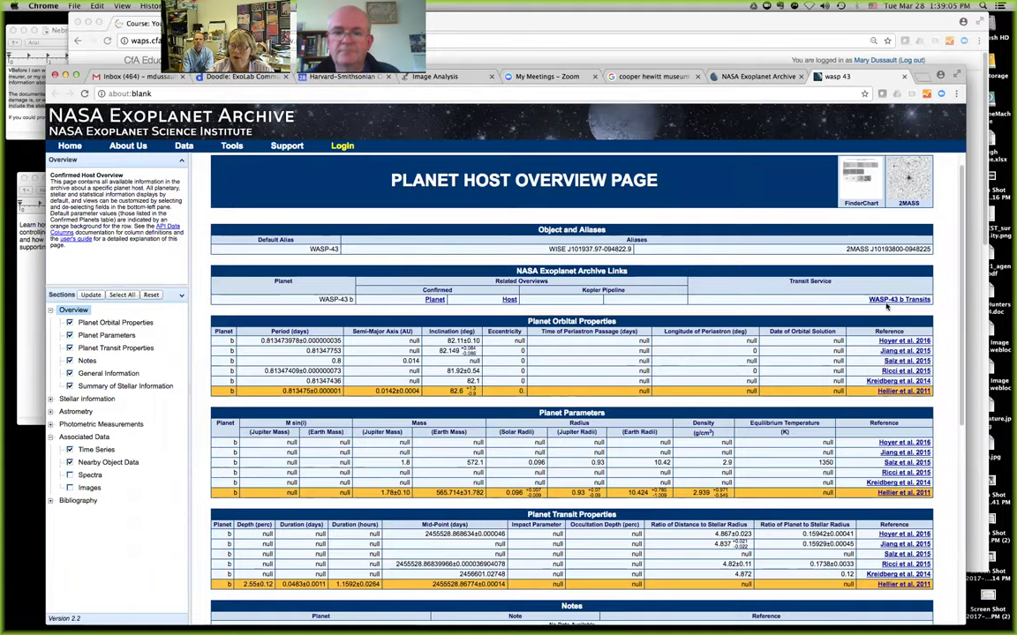
View the WASP-43 b transit service query form, and return to the WASP-43 overview page to review its tables again.
click(881, 300)
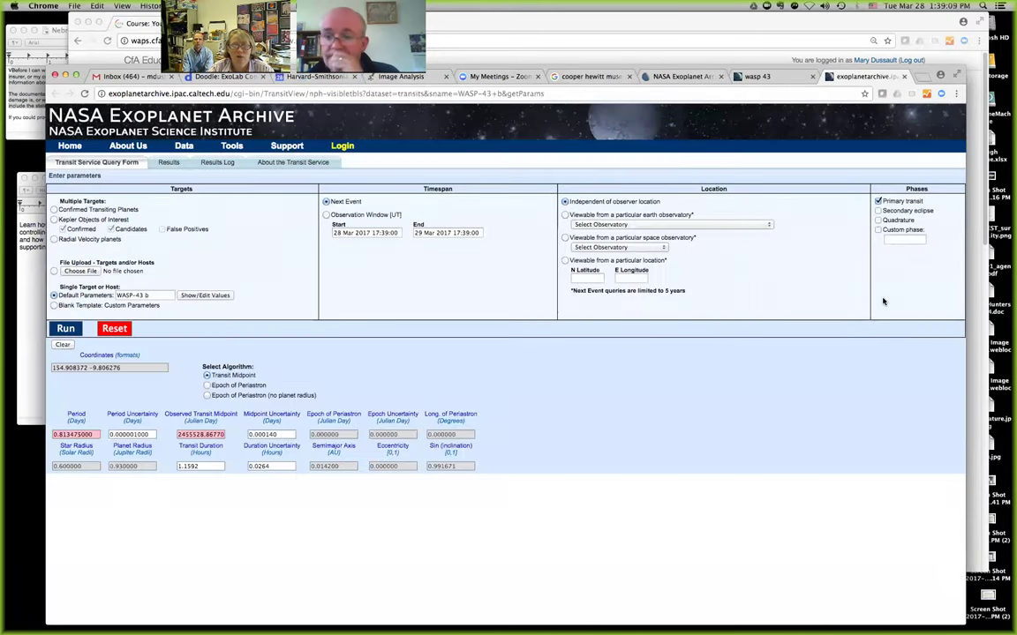
click(759, 76)
scroll(794, 423, down, 5)
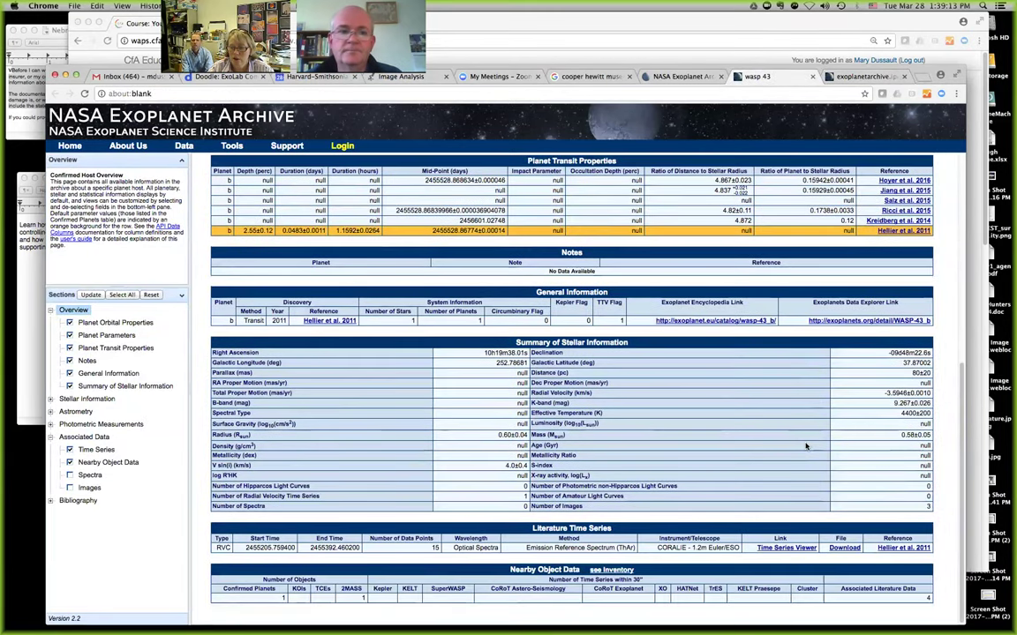
scroll(805, 447, up, 5)
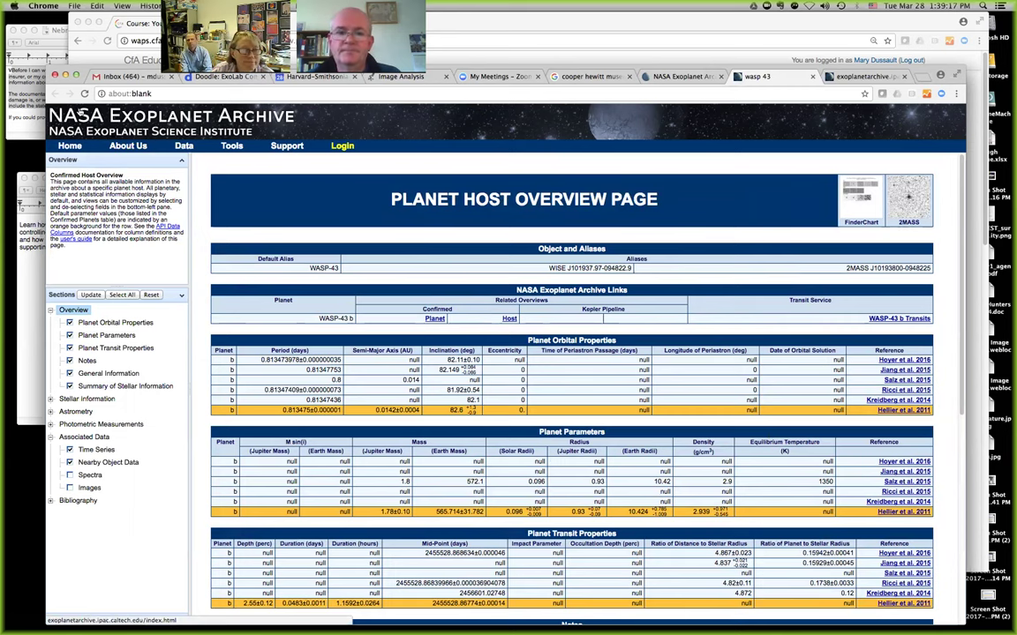
Search the archive for "Tres 3" from its home page and examine the overview down to the Literature Time Series table.
click(679, 76)
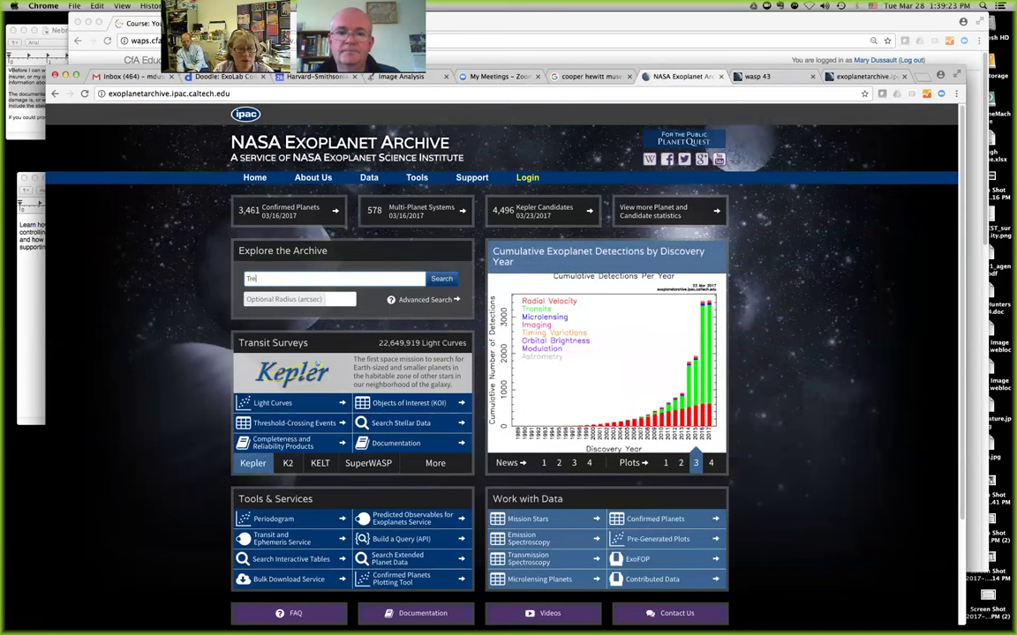
text(Tres 3)
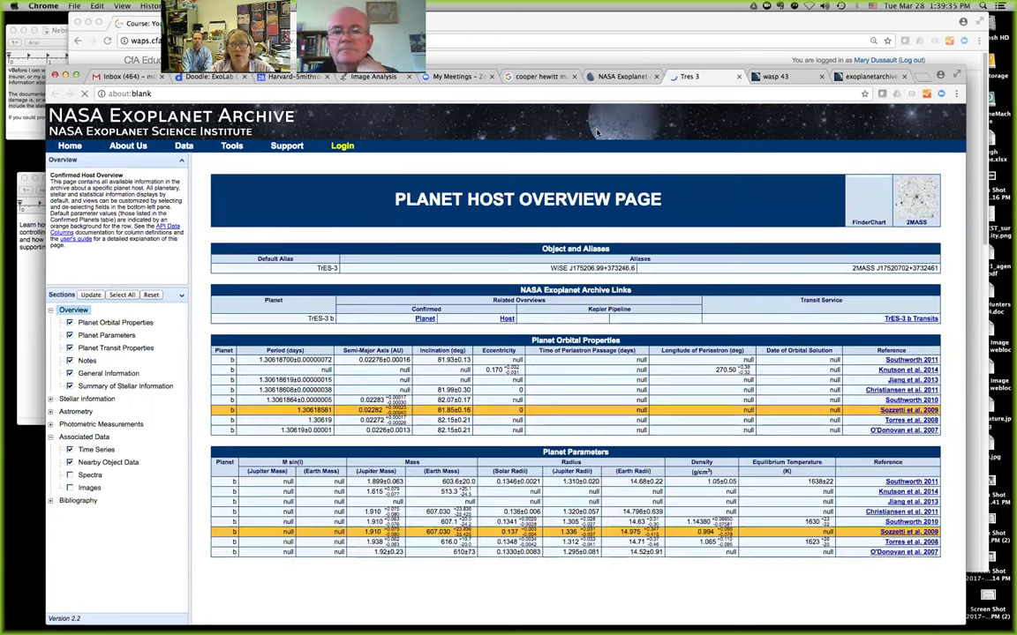
scroll(662, 406, down, 10)
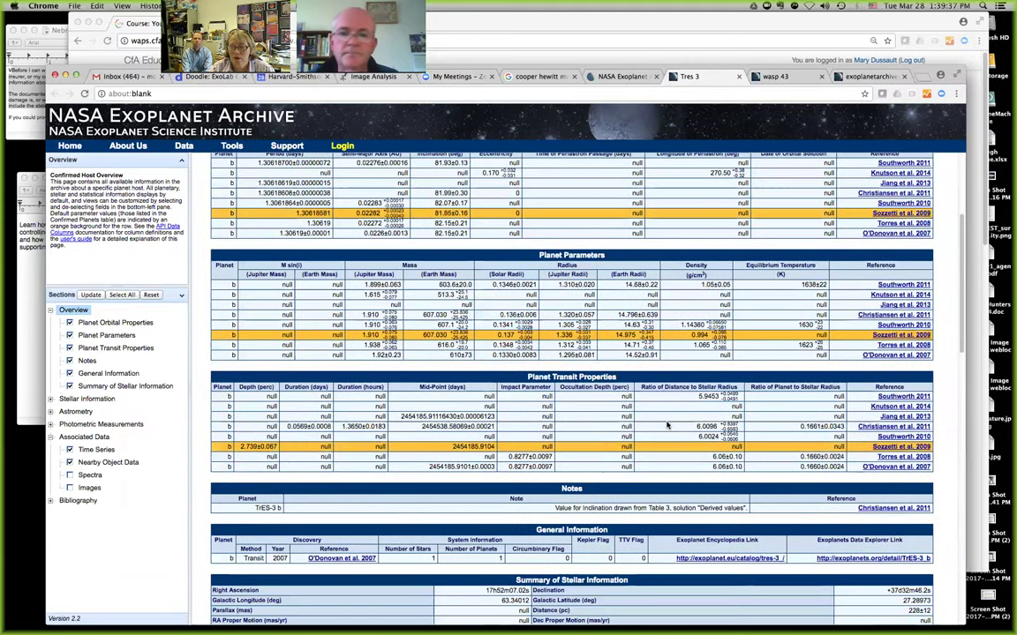
scroll(667, 426, down, 5)
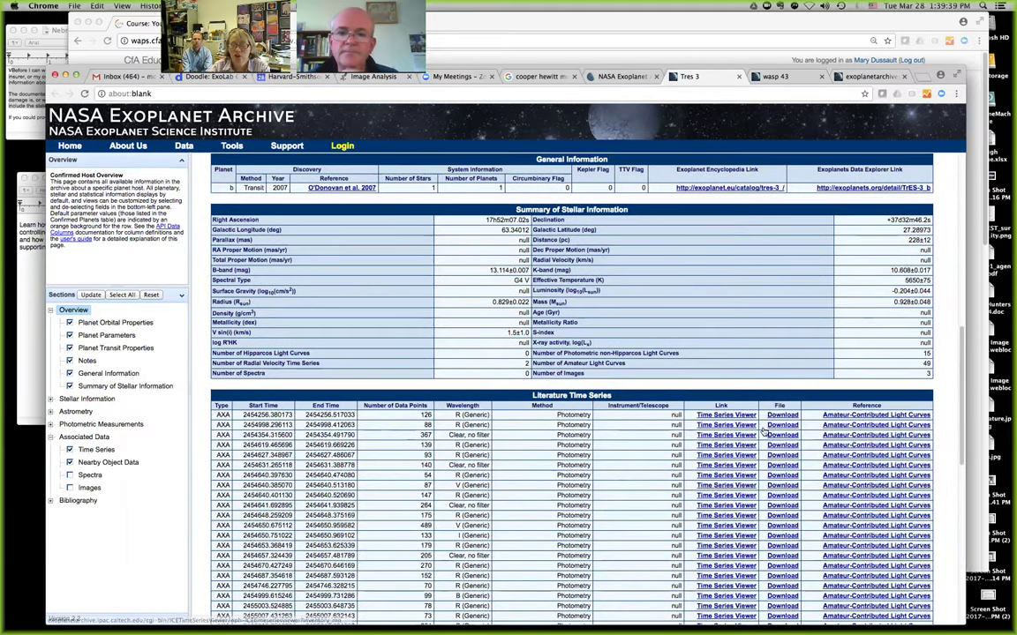
scroll(701, 326, up, 3)
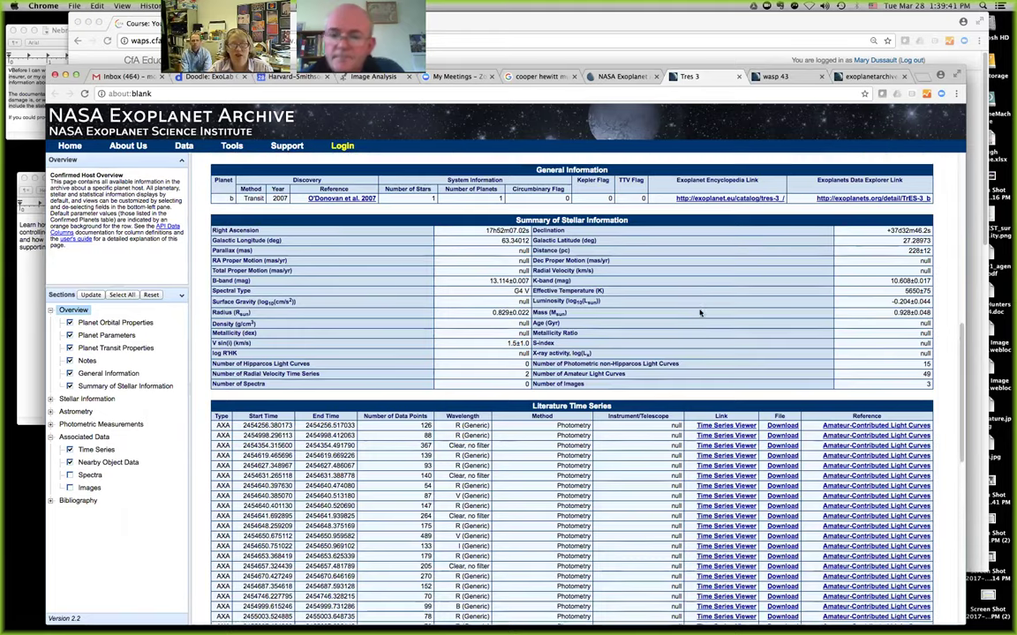
scroll(701, 325, down, 4)
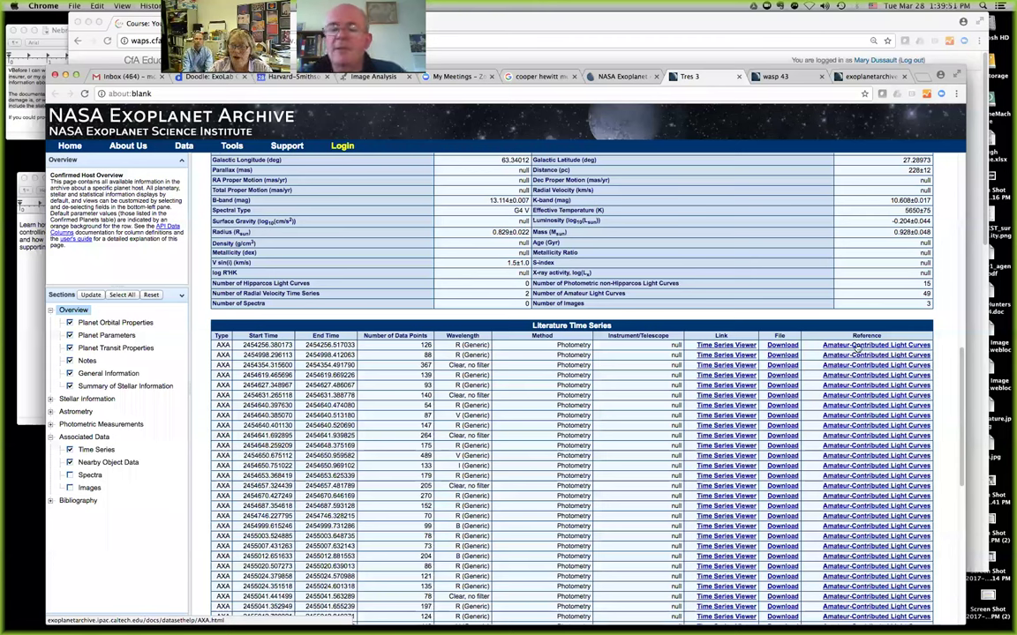
Open the Amateur-Contributed Light Curves reference for TrES-3 and read through its fitting routine, figures and header parameter descriptions.
click(832, 349)
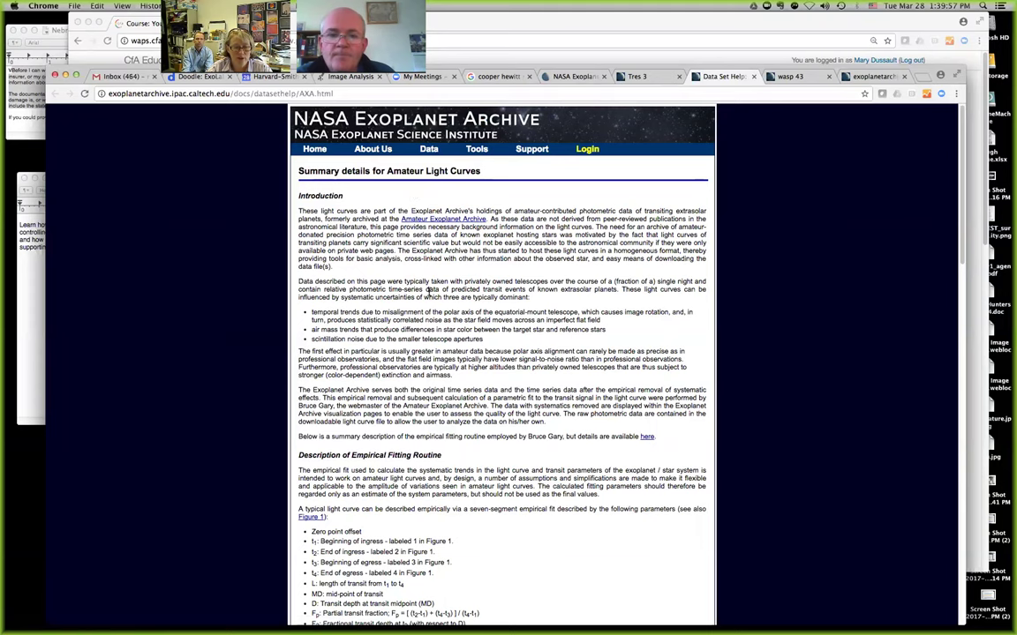
scroll(430, 291, down, 2)
scroll(432, 407, down, 5)
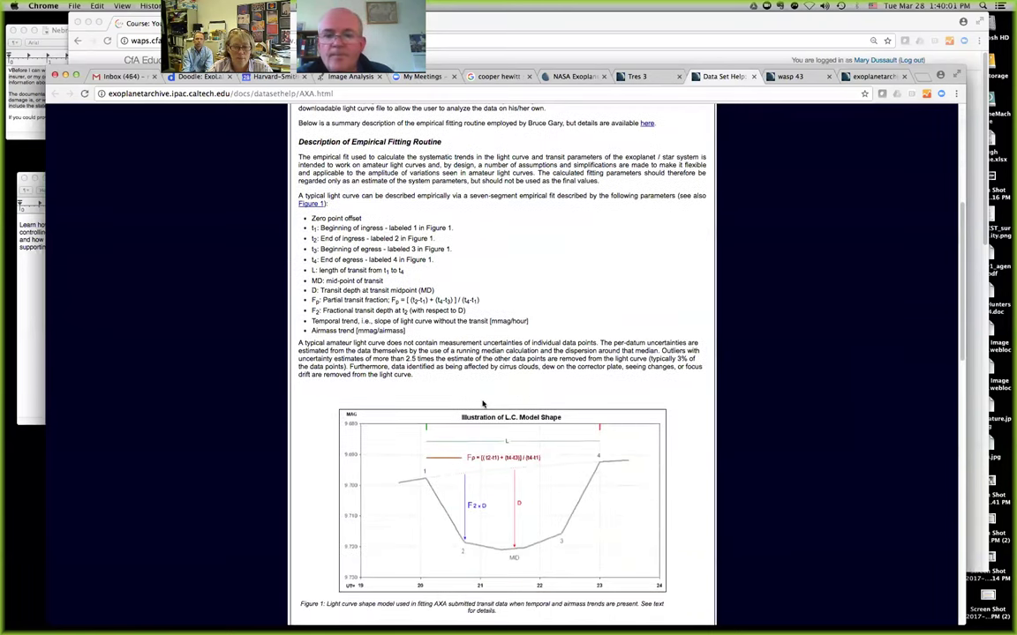
scroll(482, 403, down, 2)
scroll(482, 424, down, 4)
scroll(483, 445, down, 10)
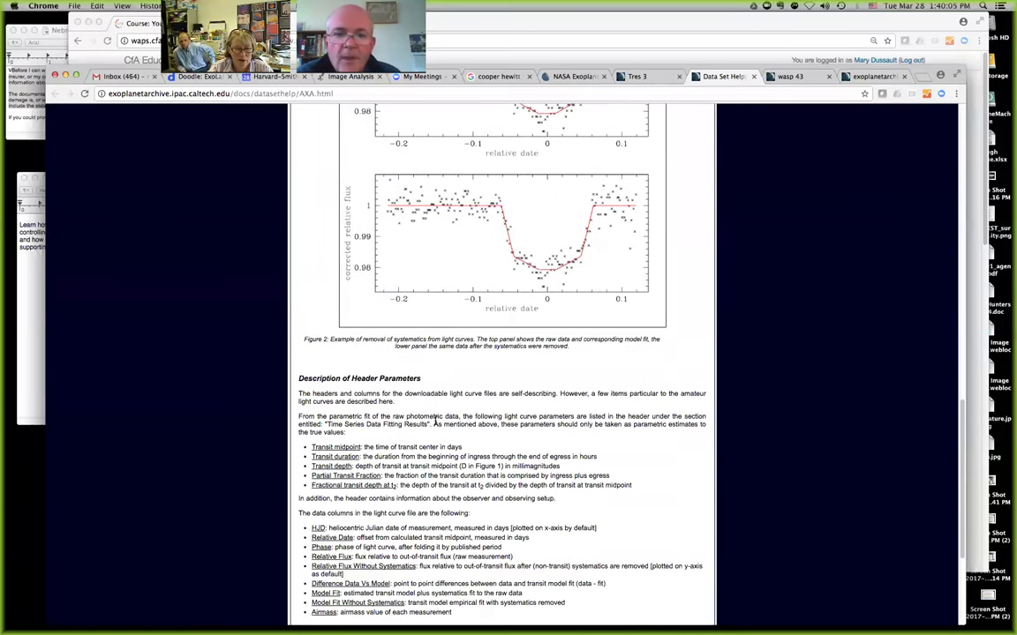
scroll(428, 432, down, 1)
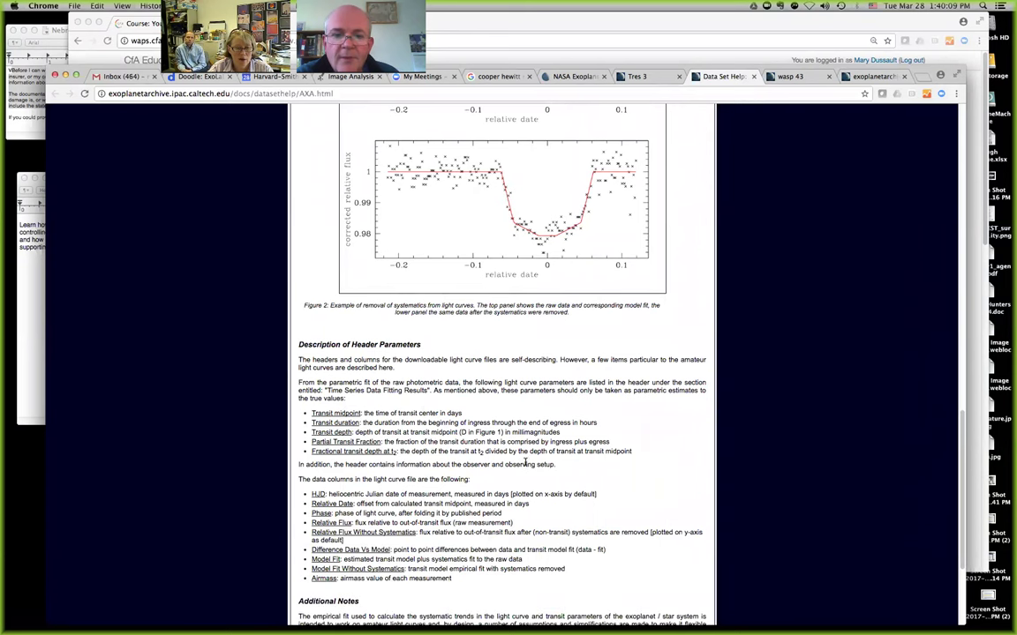
scroll(497, 474, down, 2)
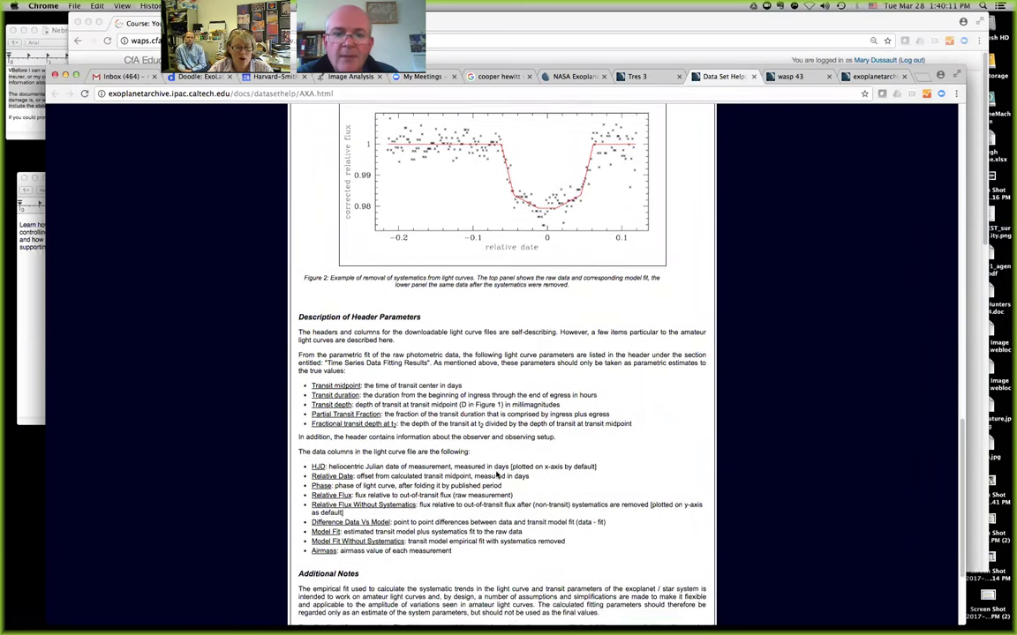